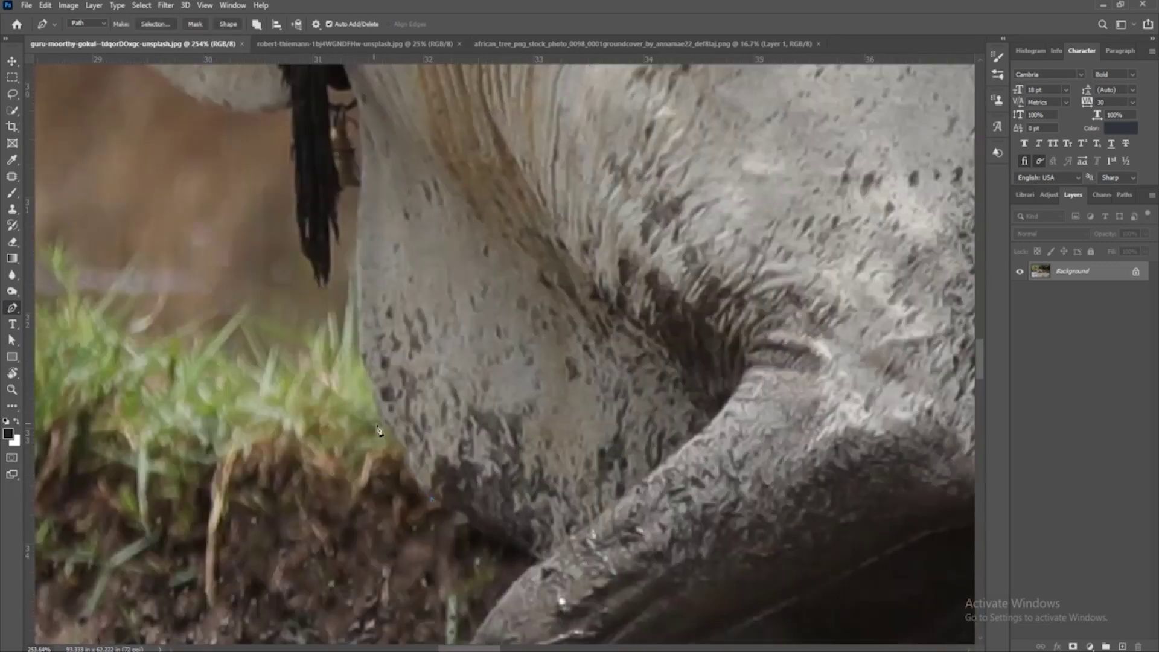
# Pan the zoomed view while tracing the pen path around the ox, horns, ropes, plough and farmer.
pyautogui.scroll(3, 340, 243)
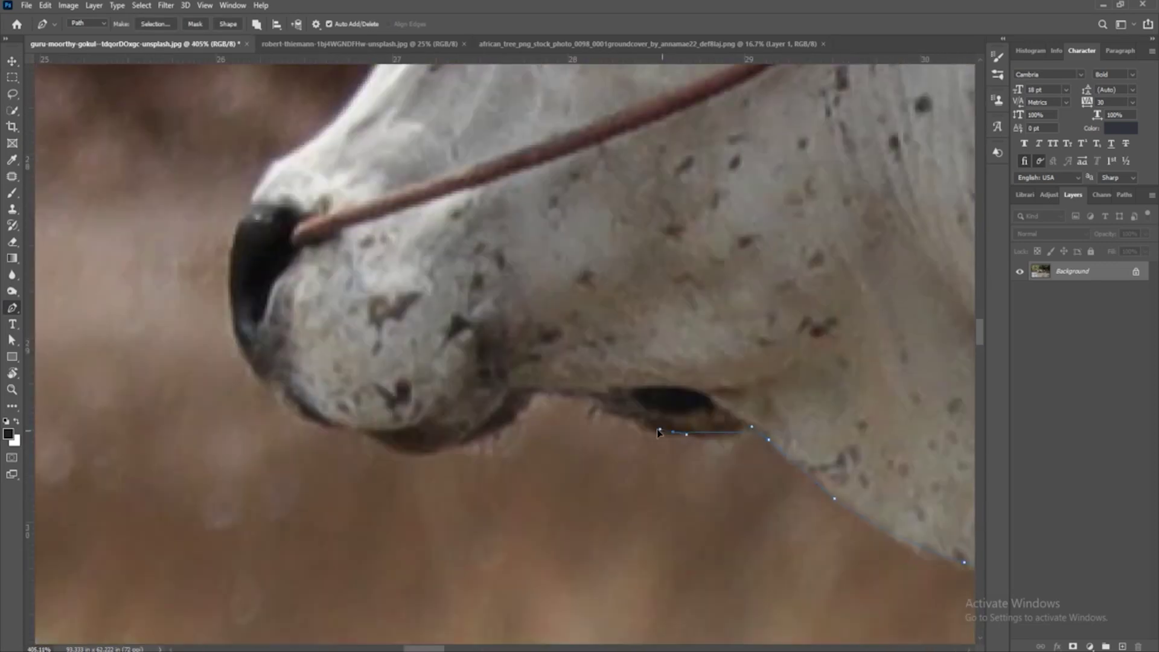
pyautogui.scroll(5, 373, 71)
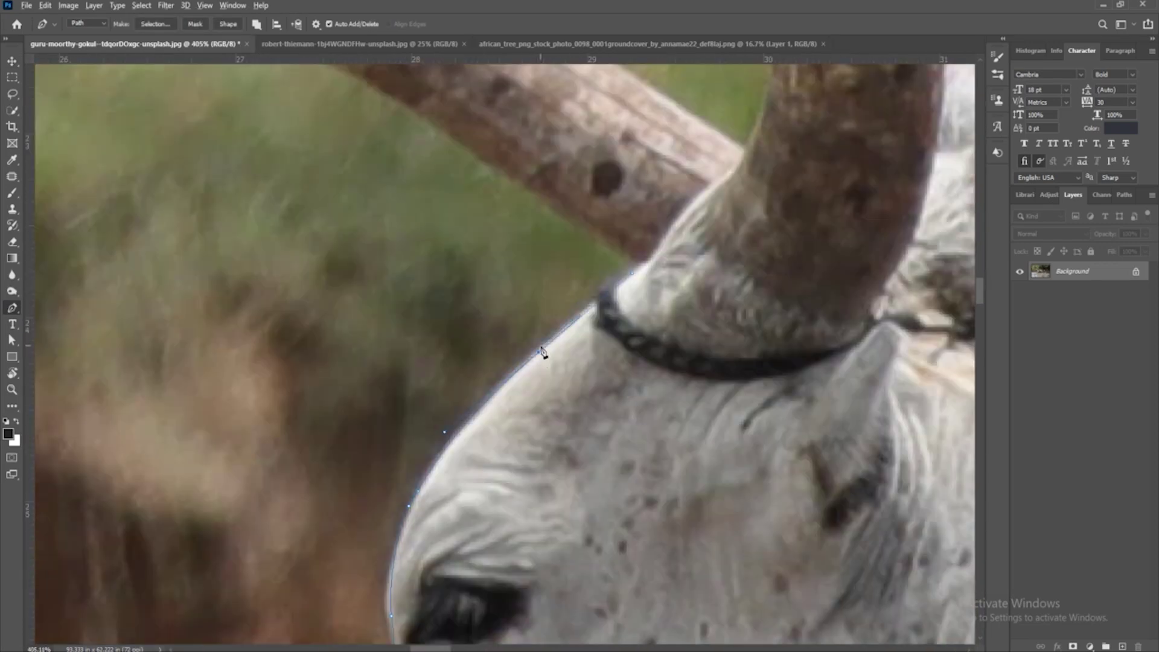
pyautogui.scroll(5, 335, 204)
pyautogui.hscroll(-10, 561, 243)
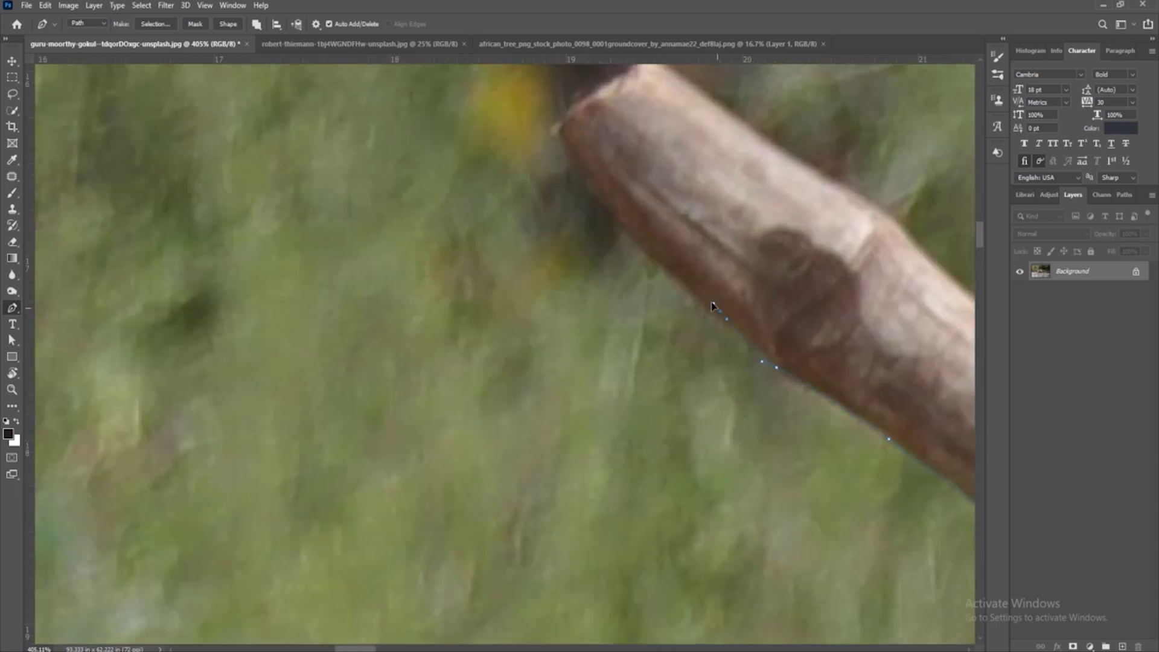
pyautogui.scroll(-5, 543, 256)
pyautogui.hscroll(12, 519, 189)
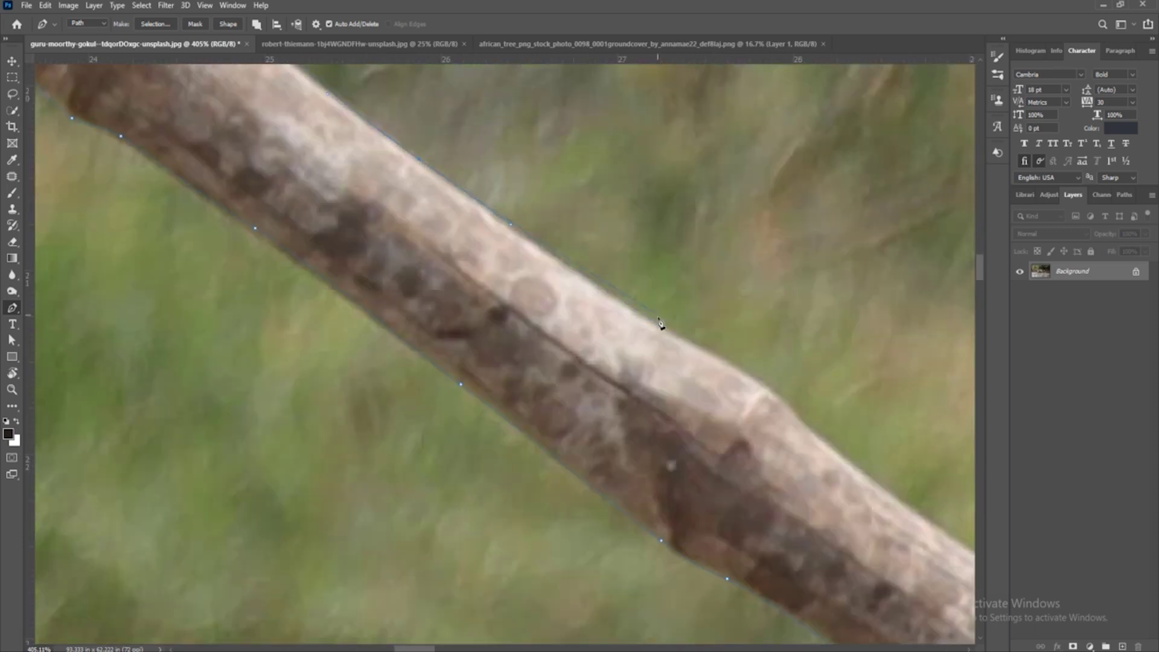
pyautogui.scroll(5, 602, 144)
pyautogui.hscroll(2, 753, 197)
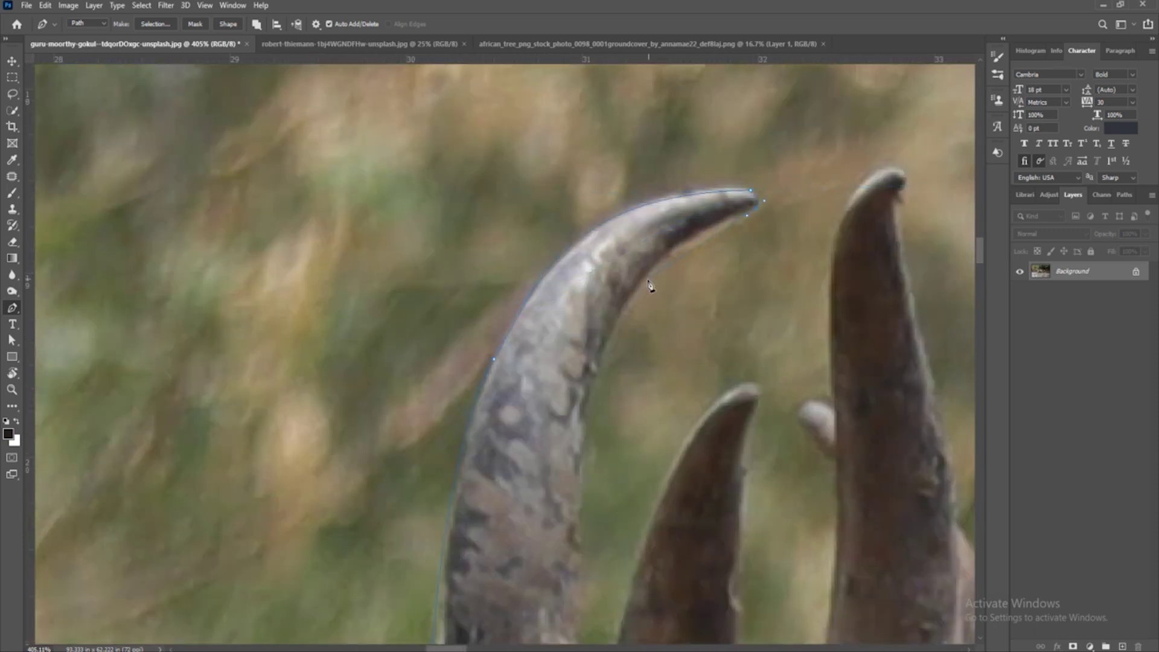
pyautogui.scroll(-5, 652, 276)
pyautogui.scroll(-5, 620, 323)
pyautogui.scroll(5, 655, 220)
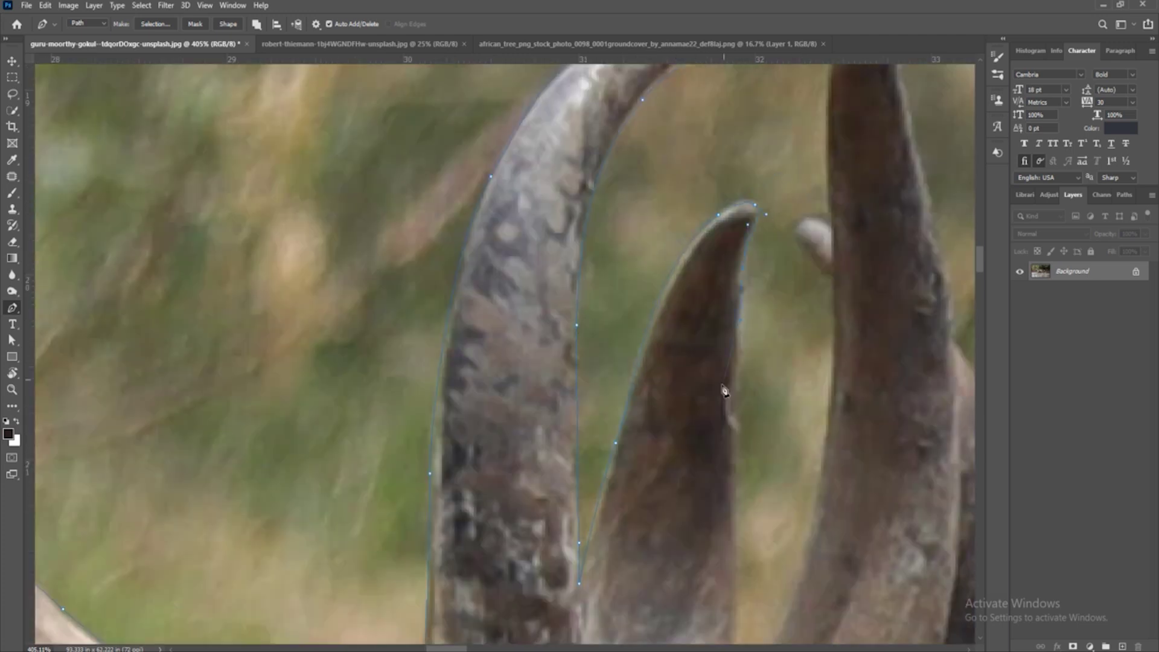
pyautogui.scroll(-5, 740, 325)
pyautogui.scroll(5, 802, 217)
pyautogui.scroll(5, 789, 233)
pyautogui.scroll(-5, 833, 417)
pyautogui.scroll(-5, 833, 416)
pyautogui.hscroll(5, 517, 295)
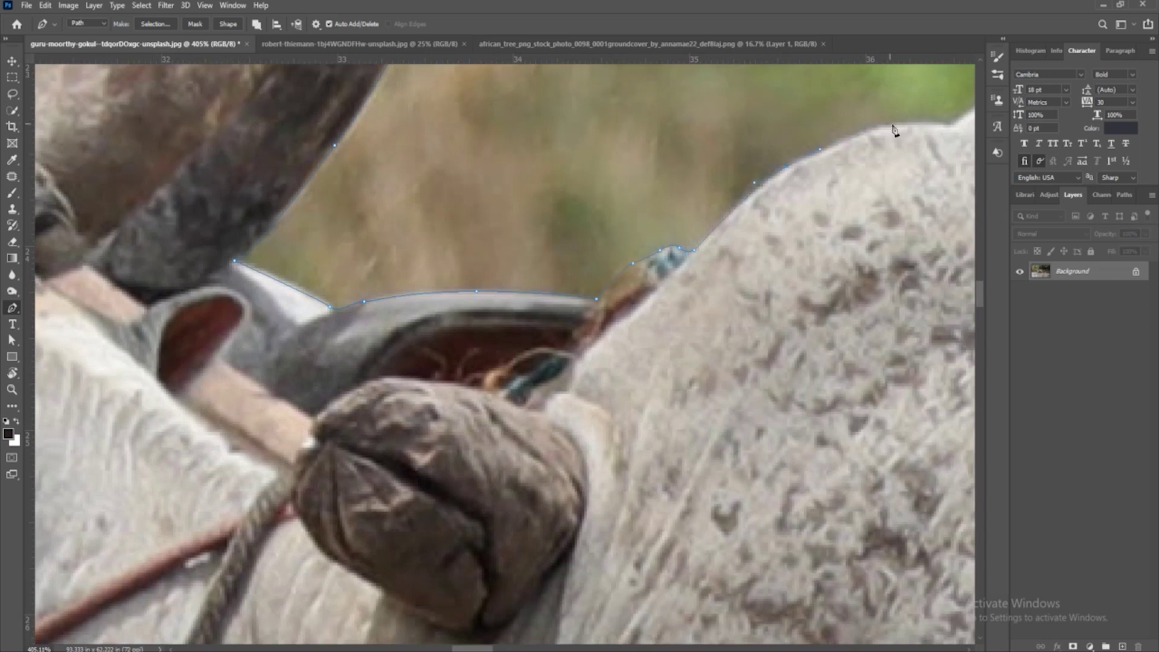
pyautogui.hscroll(5, 862, 134)
pyautogui.hscroll(5, 906, 251)
pyautogui.hscroll(5, 911, 272)
pyautogui.hscroll(5, 807, 220)
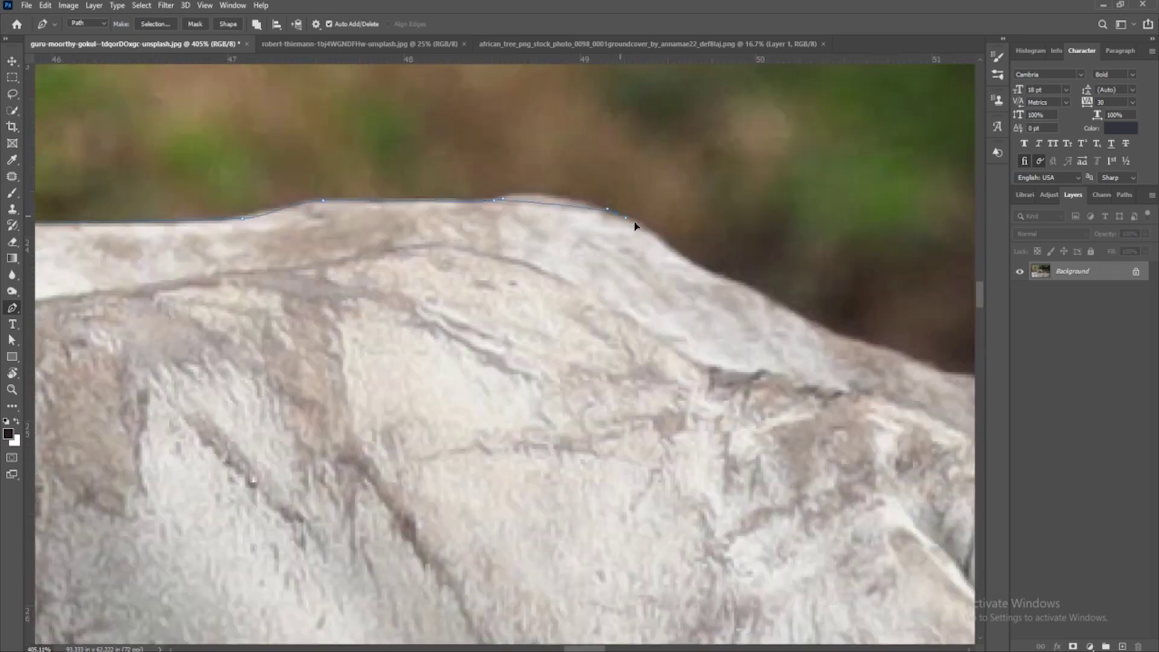
pyautogui.hscroll(5, 585, 219)
pyautogui.scroll(-5, 703, 245)
pyautogui.scroll(-1, 749, 444)
pyautogui.hscroll(3, 749, 445)
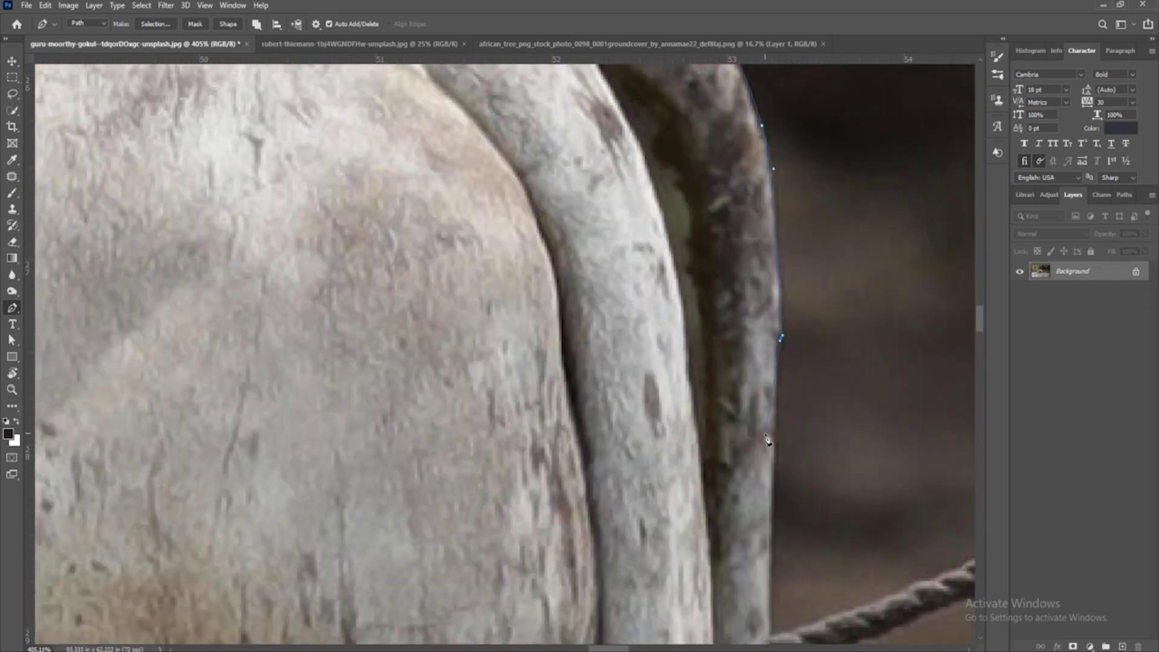
pyautogui.scroll(-3, 773, 571)
pyautogui.hscroll(5, 550, 305)
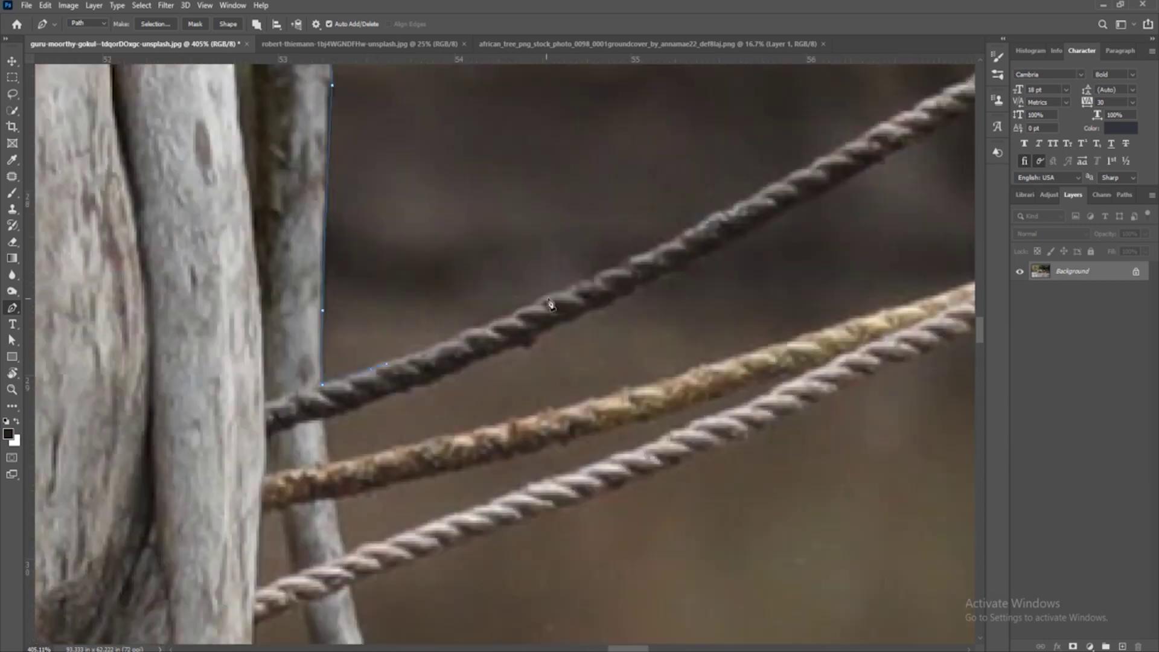
pyautogui.scroll(5, 877, 133)
pyautogui.scroll(3, 685, 399)
pyautogui.hscroll(5, 543, 302)
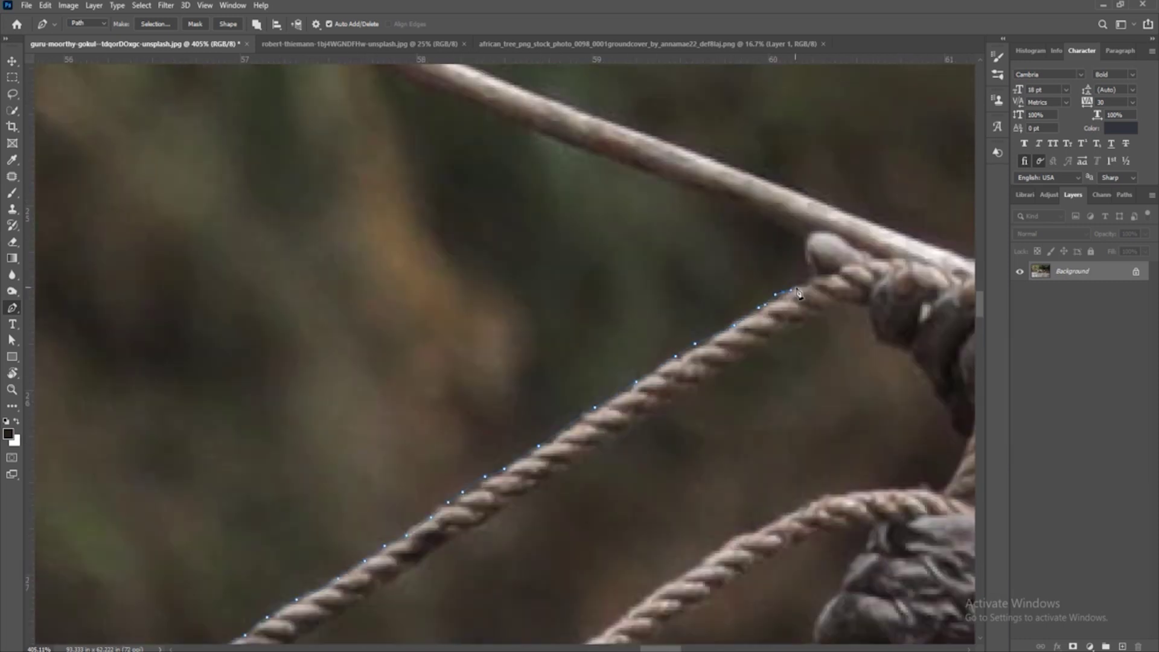
pyautogui.scroll(3, 374, 146)
pyautogui.hscroll(-5, 374, 146)
pyautogui.hscroll(7, 943, 344)
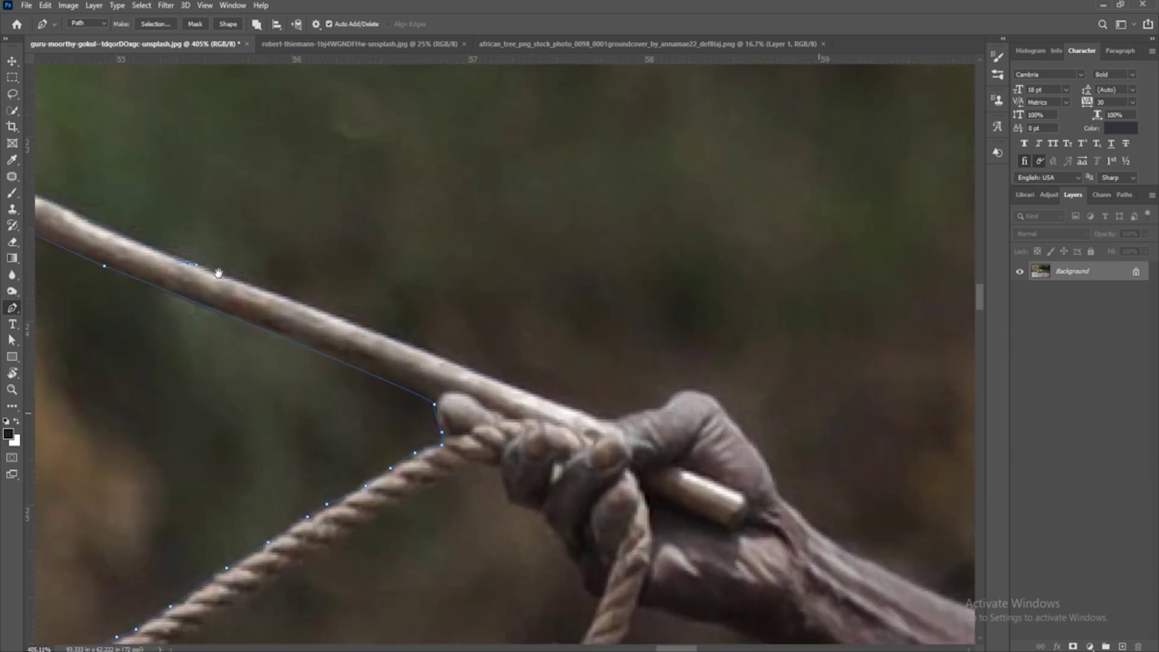
pyautogui.scroll(-1, 784, 301)
pyautogui.hscroll(1, 784, 302)
pyautogui.hscroll(2, 650, 241)
pyautogui.scroll(-1, 649, 241)
pyautogui.scroll(4, 694, 241)
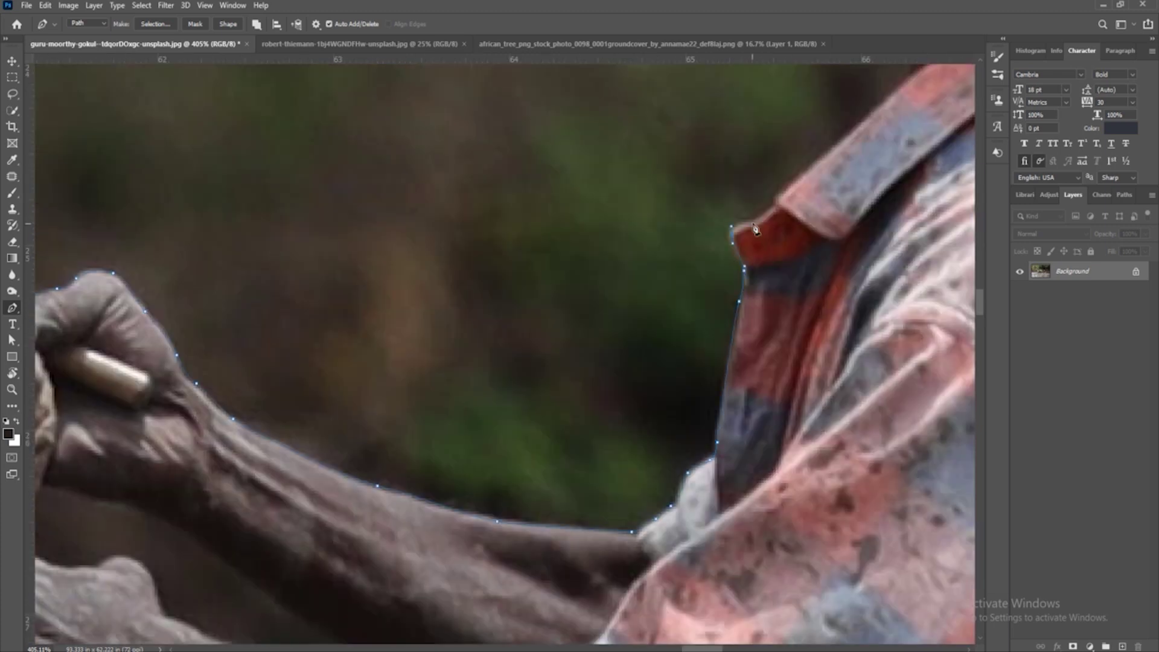
pyautogui.scroll(3, 739, 272)
pyautogui.scroll(4, 737, 321)
pyautogui.scroll(3, 778, 158)
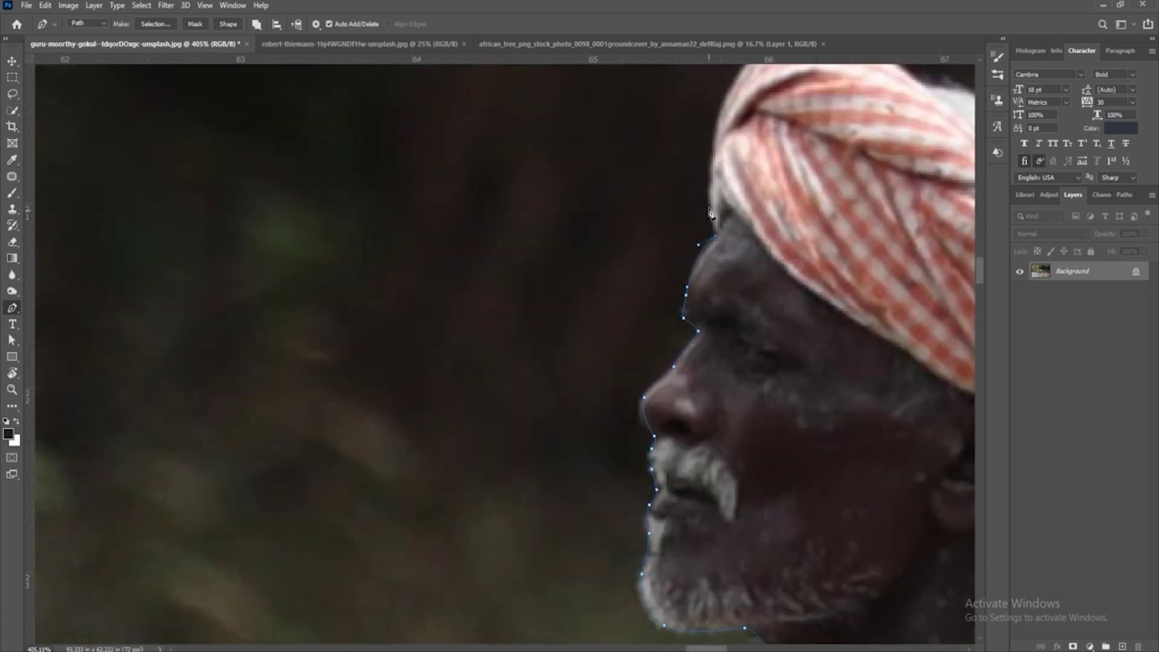
pyautogui.scroll(3, 785, 199)
pyautogui.hscroll(6, 796, 242)
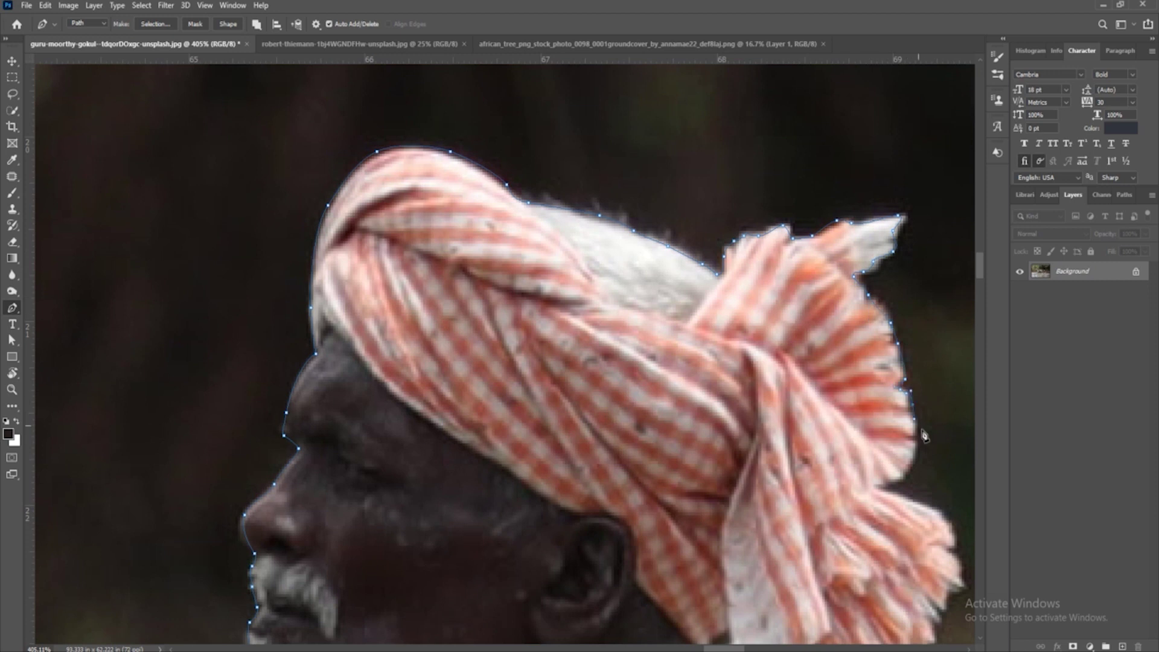
pyautogui.scroll(-3, 925, 436)
pyautogui.hscroll(3, 662, 294)
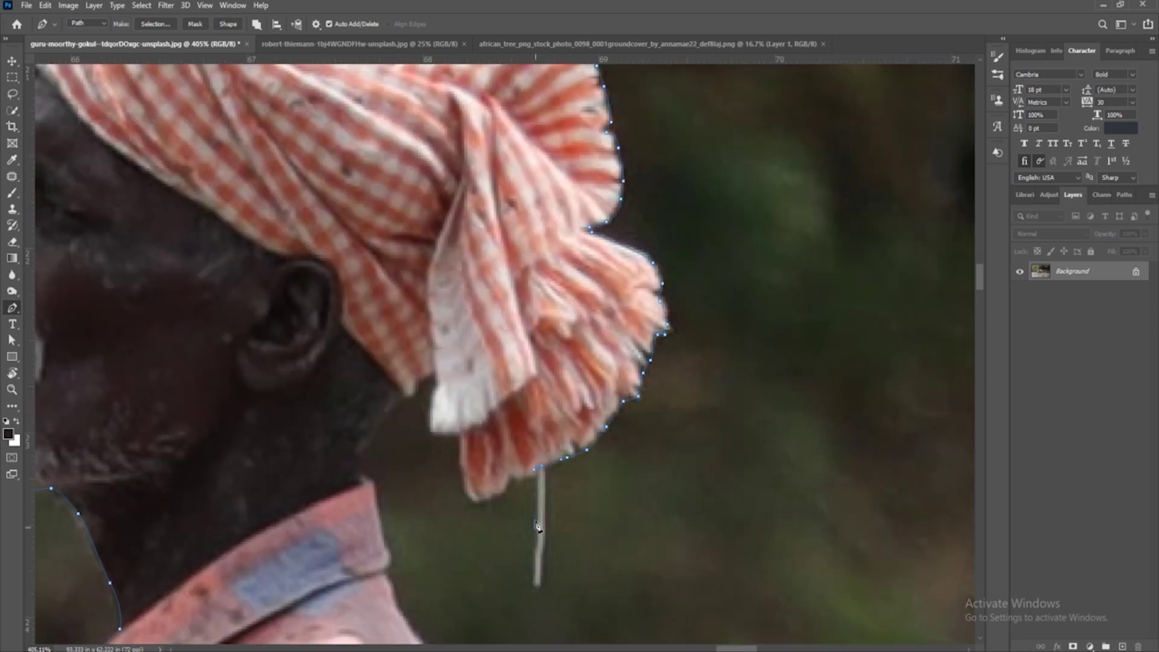
pyautogui.scroll(-5, 438, 395)
pyautogui.hscroll(-3, 581, 237)
pyautogui.scroll(-5, 705, 465)
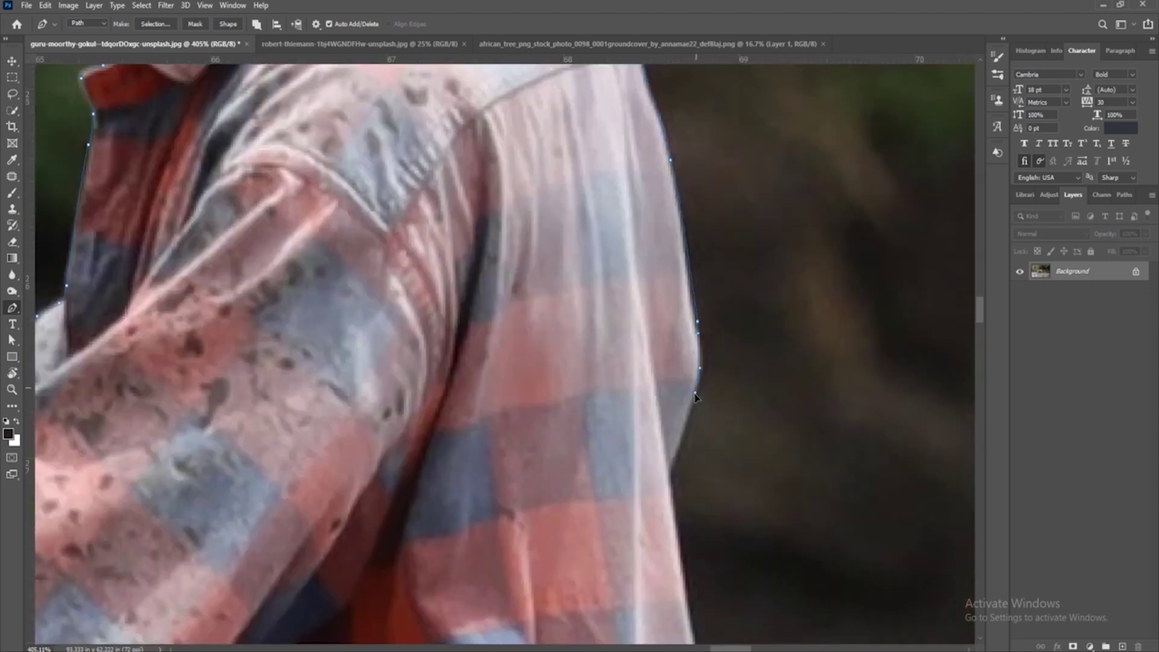
pyautogui.scroll(-5, 763, 350)
pyautogui.scroll(-5, 764, 349)
pyautogui.scroll(-5, 845, 225)
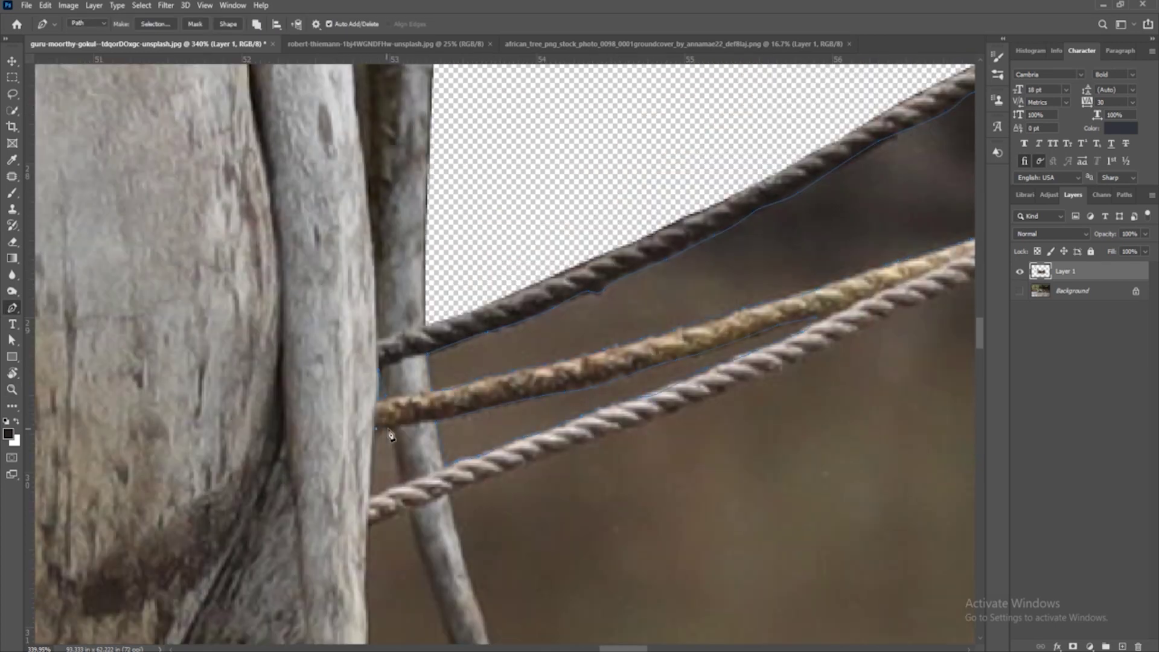
# Bring the lower trunk and ropes into view and pick a brush for mask painting.
pyautogui.moveTo(380, 434); pyautogui.dragTo(394, 131)
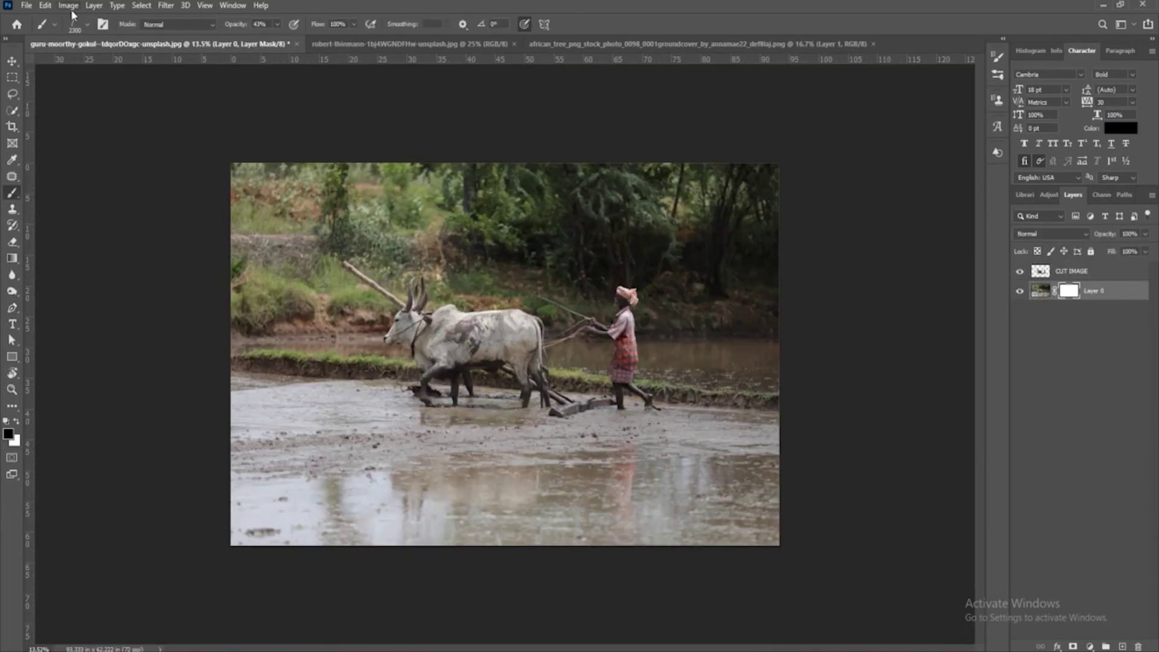
pyautogui.click(75, 24)
# Mask out the top of the photo and the background beside the ox and farmer with a soft round brush.
pyautogui.moveTo(235, 226)
pyautogui.mouseDown()
pyautogui.moveTo(763, 248)
pyautogui.moveTo(765, 258)
pyautogui.moveTo(207, 344)
pyautogui.mouseUp()
pyautogui.hotkey('ctrl', '0')
pyautogui.click(74, 24)
pyautogui.click(129, 194)
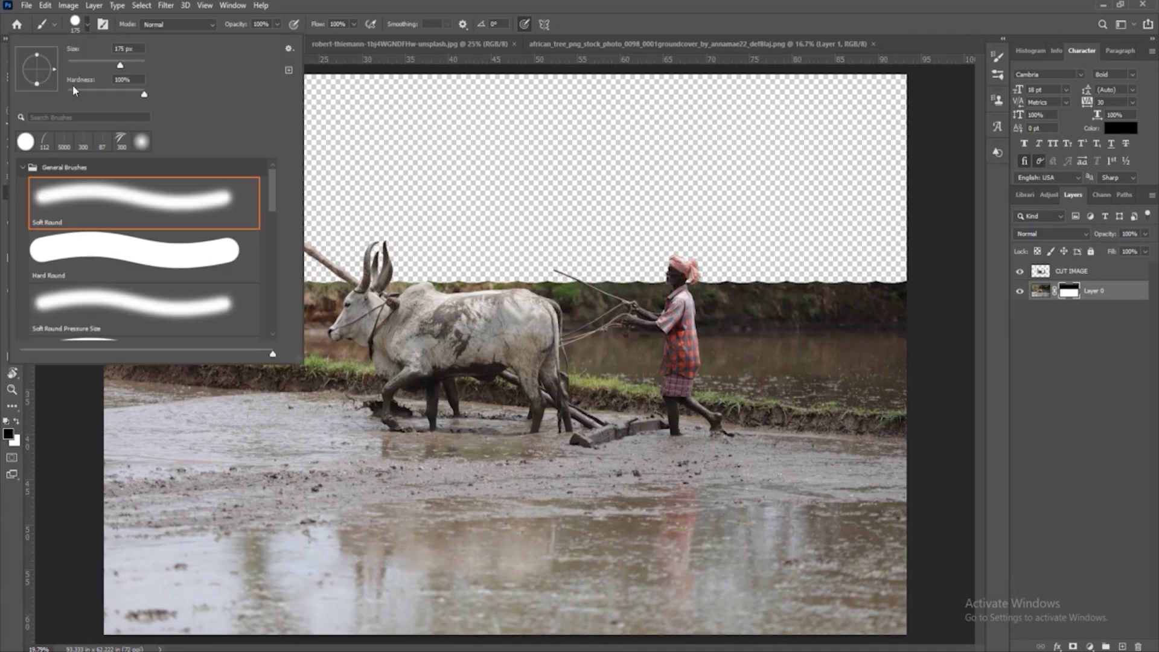
pyautogui.moveTo(108, 338)
pyautogui.mouseDown()
pyautogui.moveTo(359, 341)
pyautogui.moveTo(104, 333)
pyautogui.moveTo(362, 289)
pyautogui.moveTo(872, 314)
pyautogui.mouseUp()
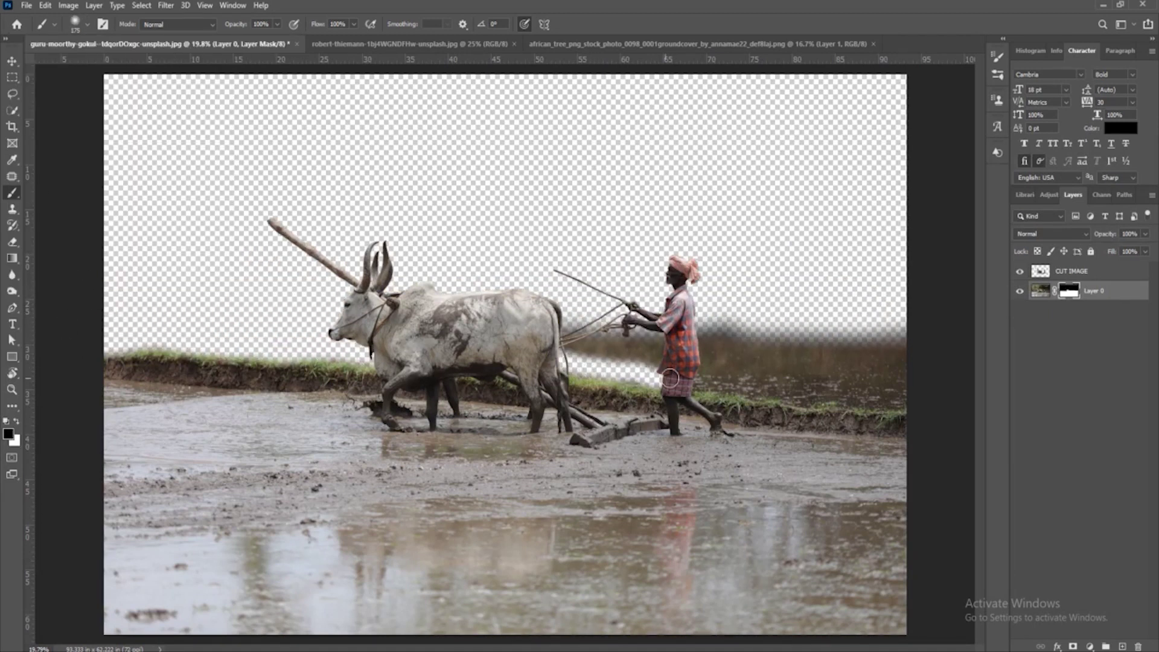
pyautogui.press(']')
pyautogui.moveTo(825, 383)
pyautogui.mouseDown()
pyautogui.moveTo(580, 332)
pyautogui.moveTo(816, 316)
pyautogui.mouseUp()
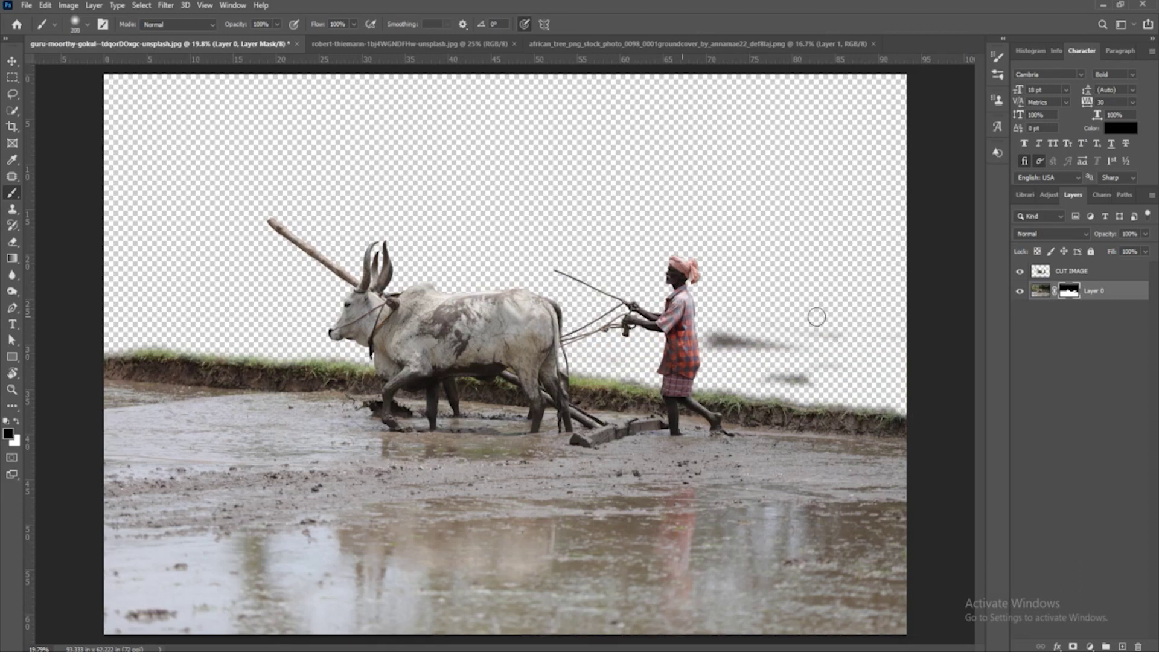
# Switch the brush to the Dune Grass preset.
pyautogui.click(75, 24)
pyautogui.scroll(-5, 145, 241)
pyautogui.click(178, 253)
pyautogui.press('Return')
pyautogui.scroll(2, 386, 302)
# Paint Dune Grass blades along the bank's top edge on the mask, with CUT IMAGE hidden.
pyautogui.hscroll(-3, 386, 302)
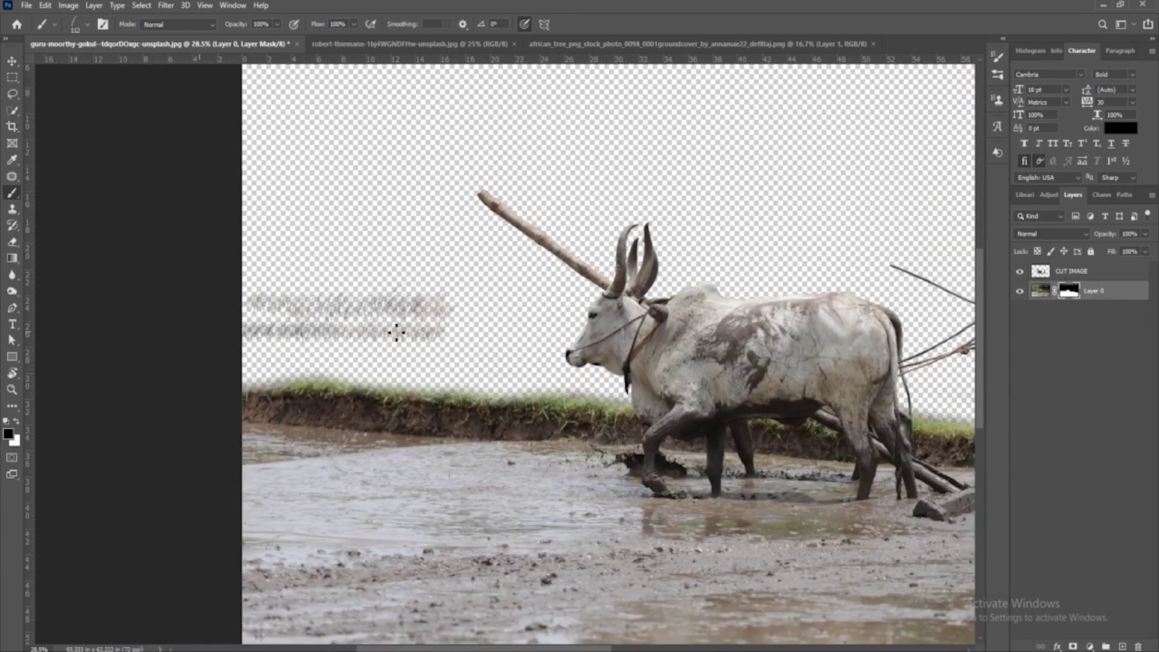
pyautogui.scroll(2, 237, 392)
pyautogui.press('x')
pyautogui.scroll(2, 595, 142)
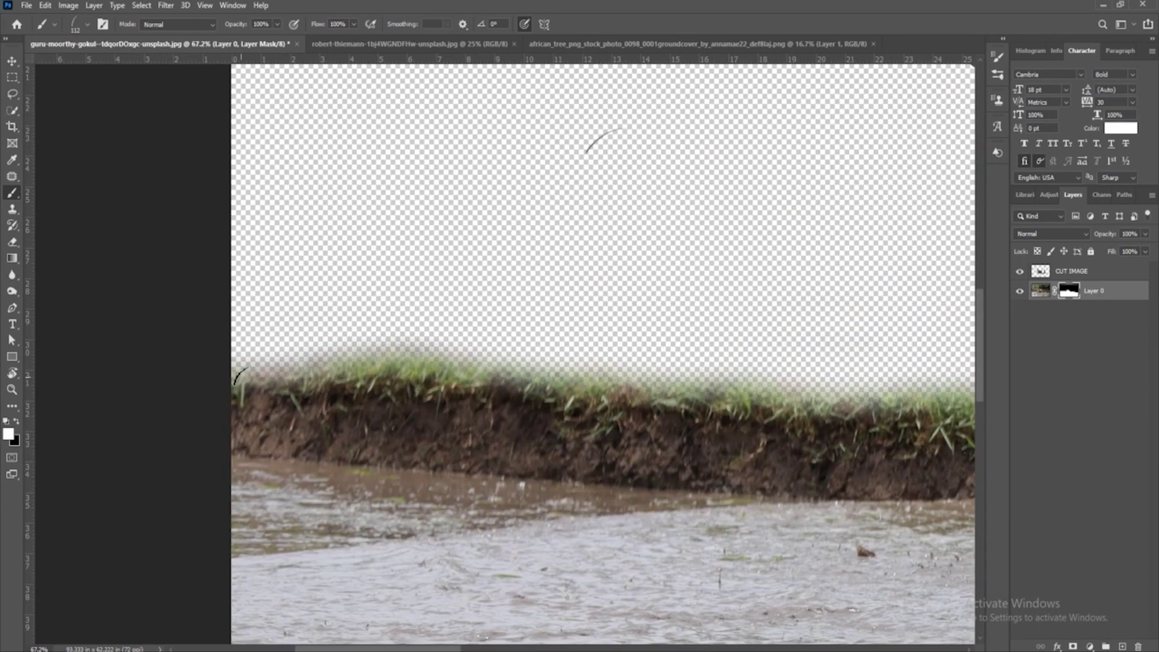
pyautogui.scroll(-3, 737, 310)
pyautogui.scroll(3, 188, 265)
pyautogui.moveTo(192, 279); pyautogui.dragTo(356, 266)
pyautogui.press('x')
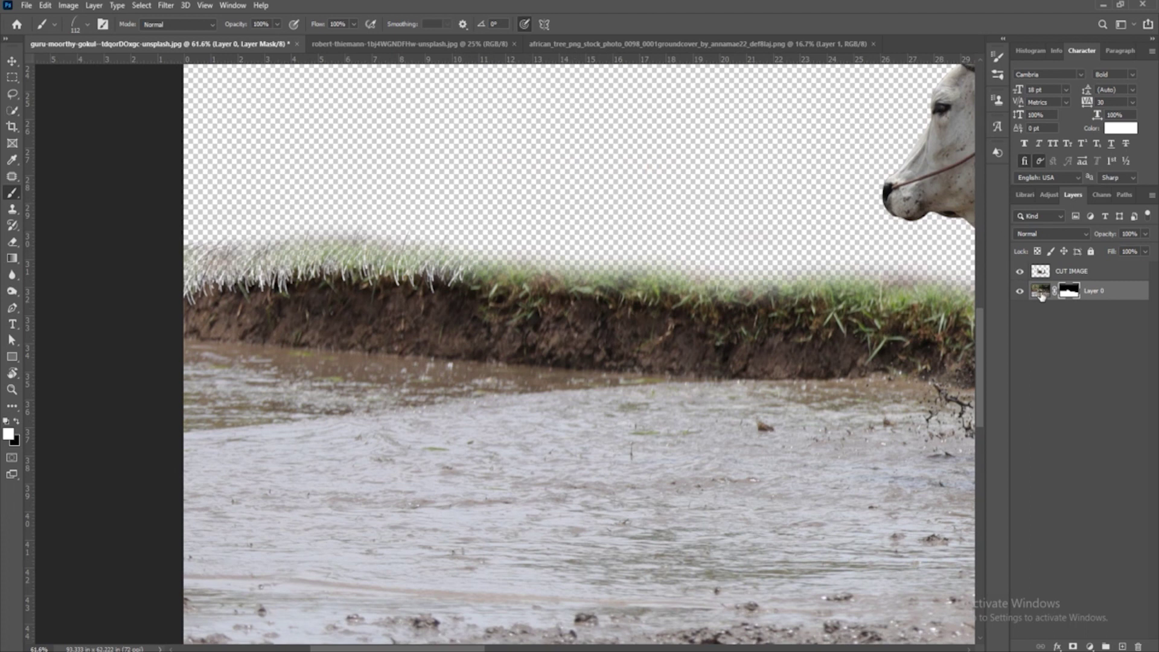
pyautogui.click(1019, 271)
pyautogui.moveTo(205, 265); pyautogui.dragTo(845, 266)
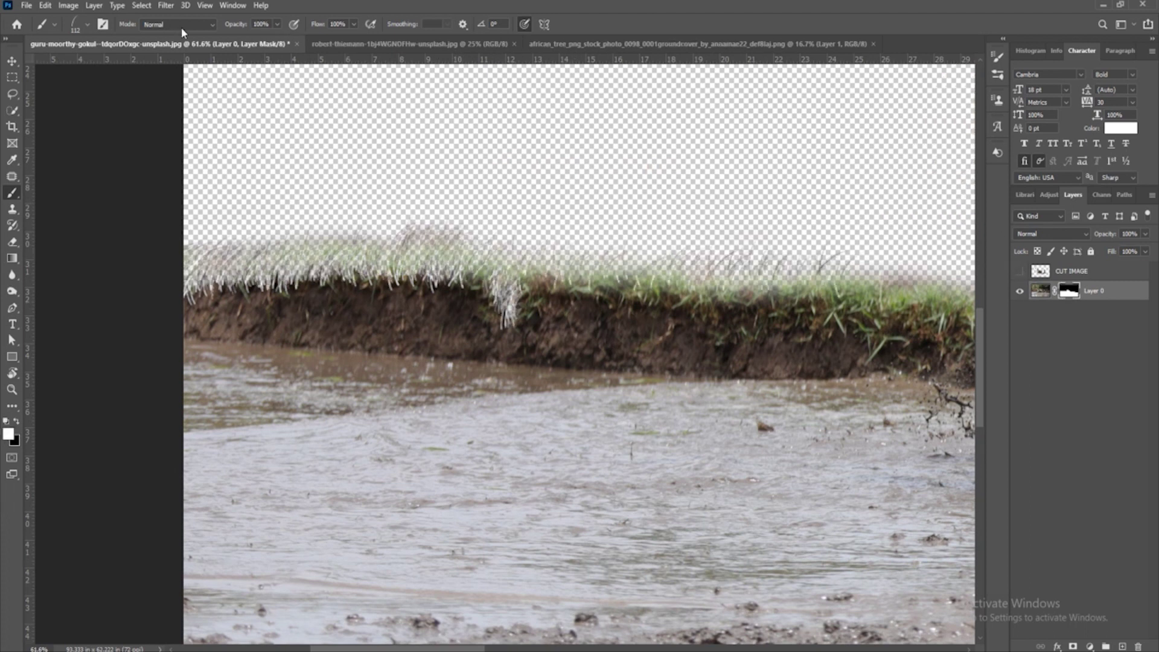
pyautogui.moveTo(507, 301); pyautogui.dragTo(253, 338)
# Undo grass strokes over the dirt and repaint the grass-blade edge along the bank to the farmer.
pyautogui.click(86, 24)
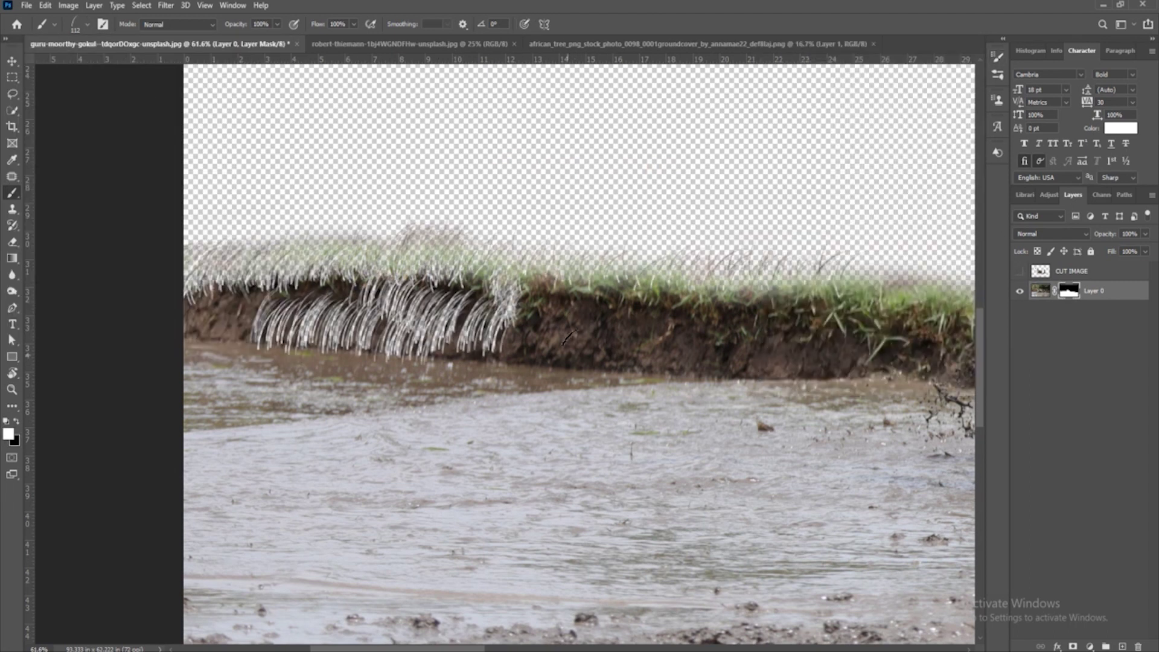
pyautogui.hotkey('ctrl', 'z')
pyautogui.hotkey('ctrl', 'z')
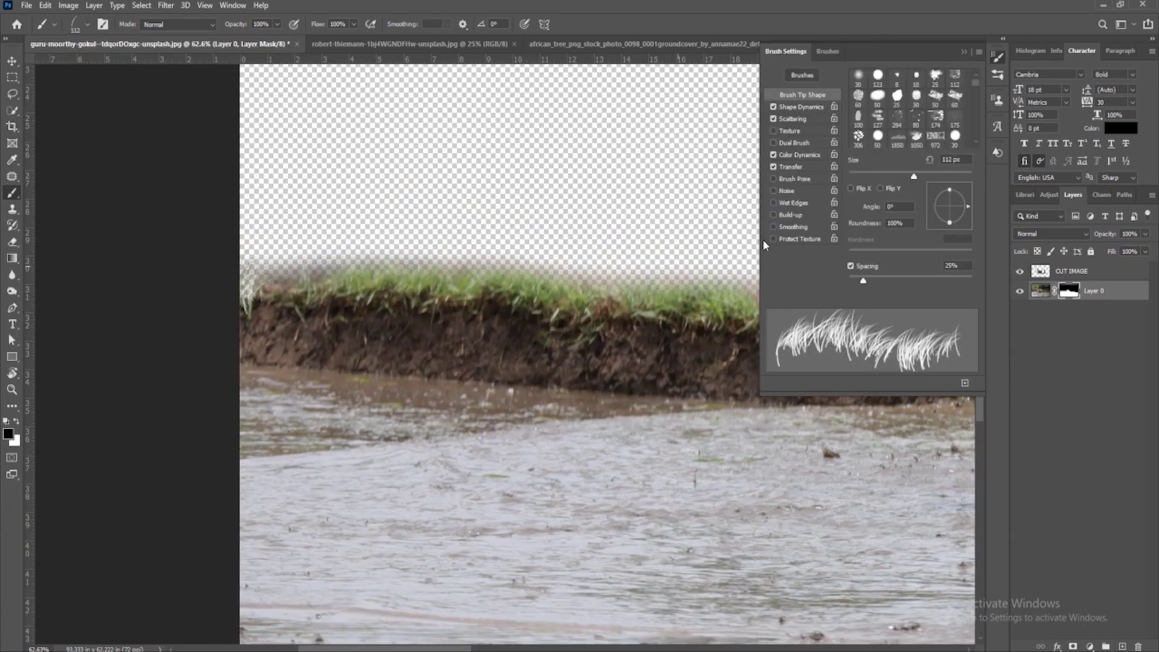
pyautogui.click(764, 244)
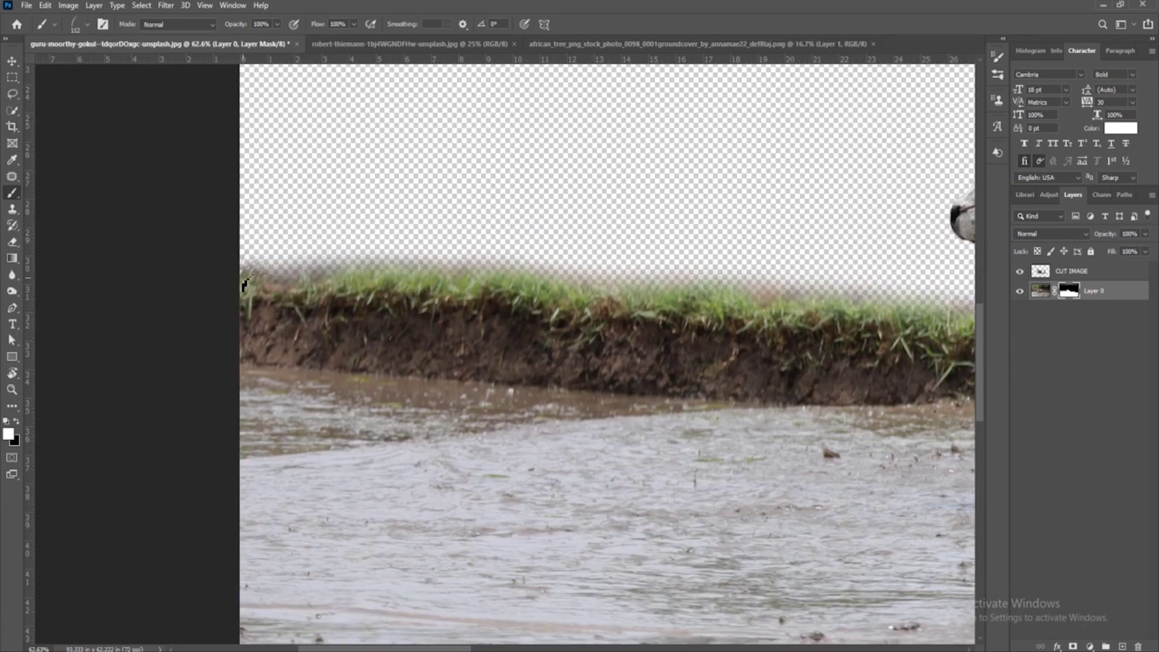
pyautogui.moveTo(440, 285); pyautogui.dragTo(962, 302)
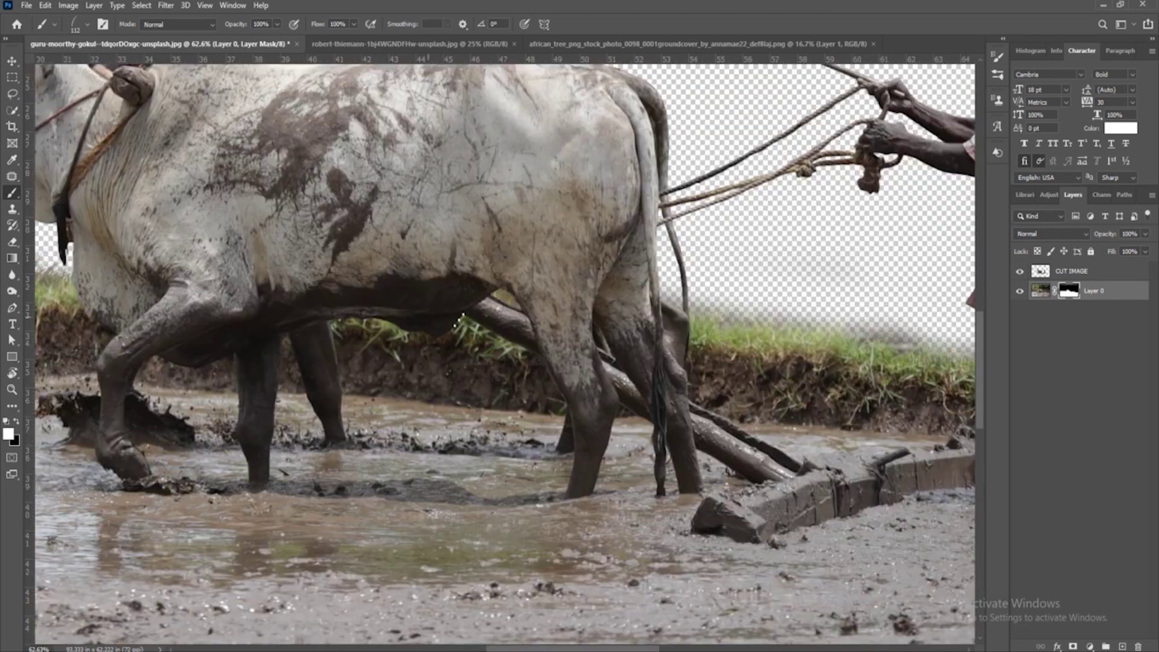
pyautogui.moveTo(664, 283); pyautogui.dragTo(966, 362)
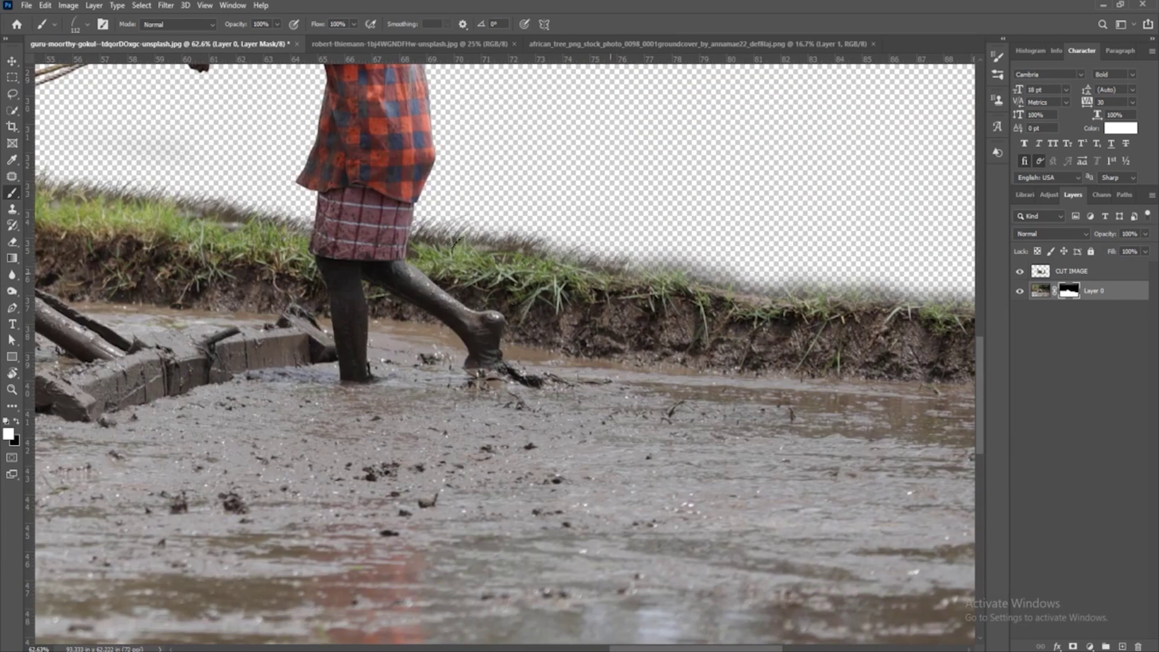
pyautogui.moveTo(410, 217); pyautogui.dragTo(878, 296)
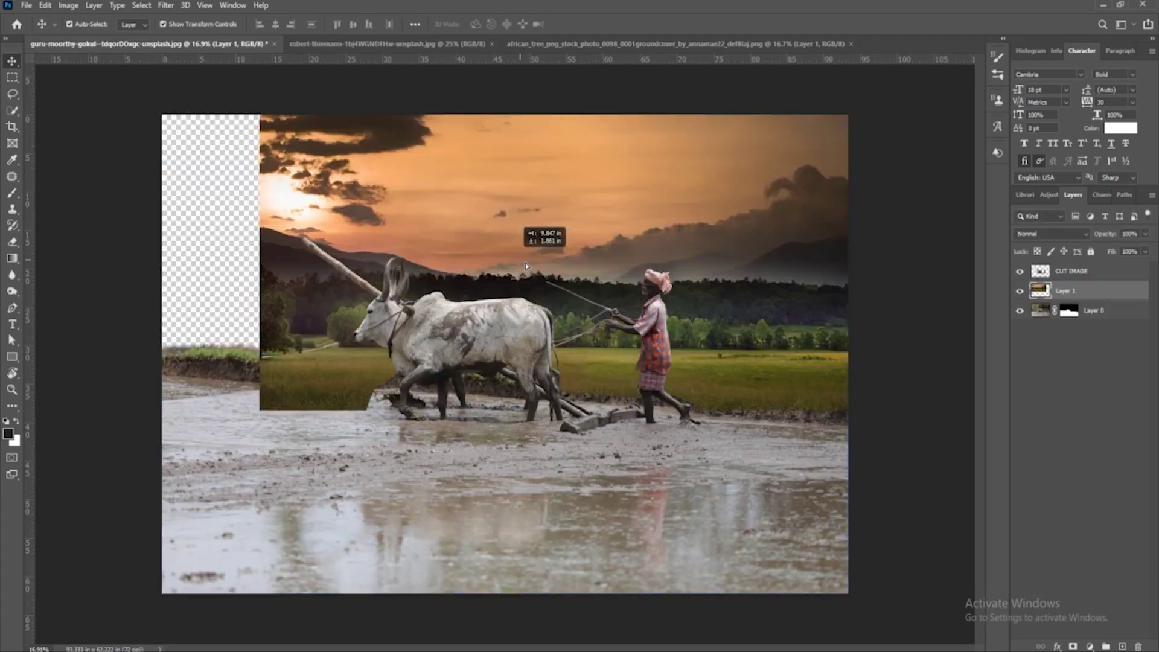
# Send the sunset layer beneath the field photo and flip it horizontally.
pyautogui.hotkey('ctrl', '[')
pyautogui.rightClick(284, 228)
pyautogui.click(324, 442)
pyautogui.press('Return')
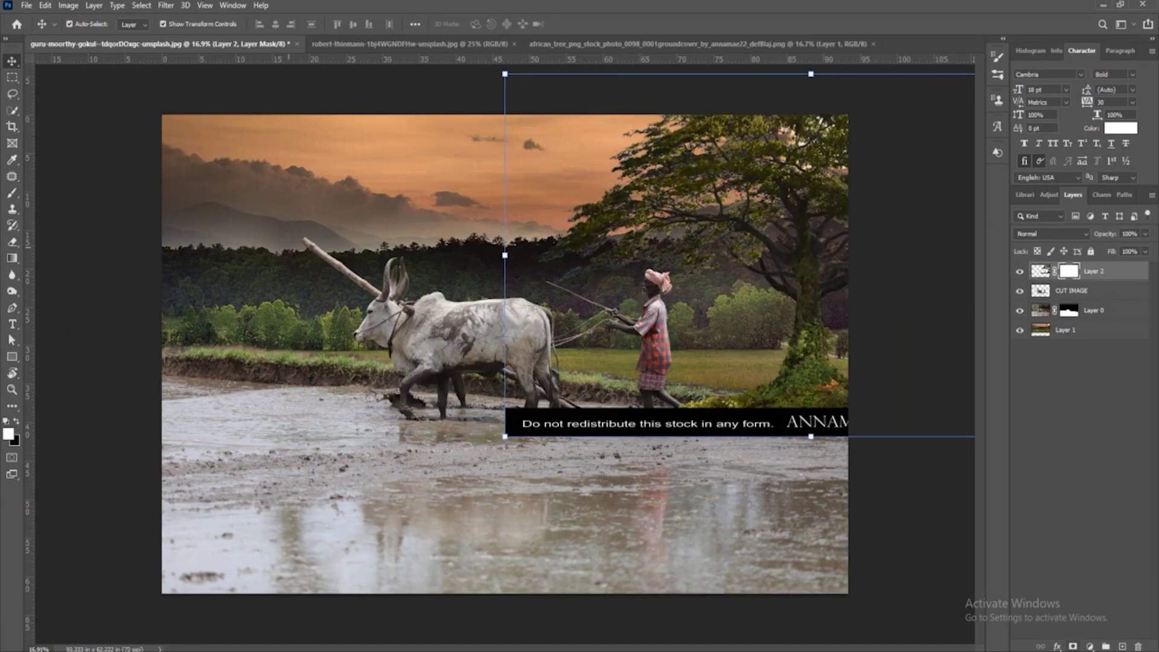
# Mask out the tree's watermark in black and shrink the tree to fit the right edge.
pyautogui.click(73, 26)
pyautogui.press('x')
pyautogui.moveTo(501, 425); pyautogui.dragTo(772, 423)
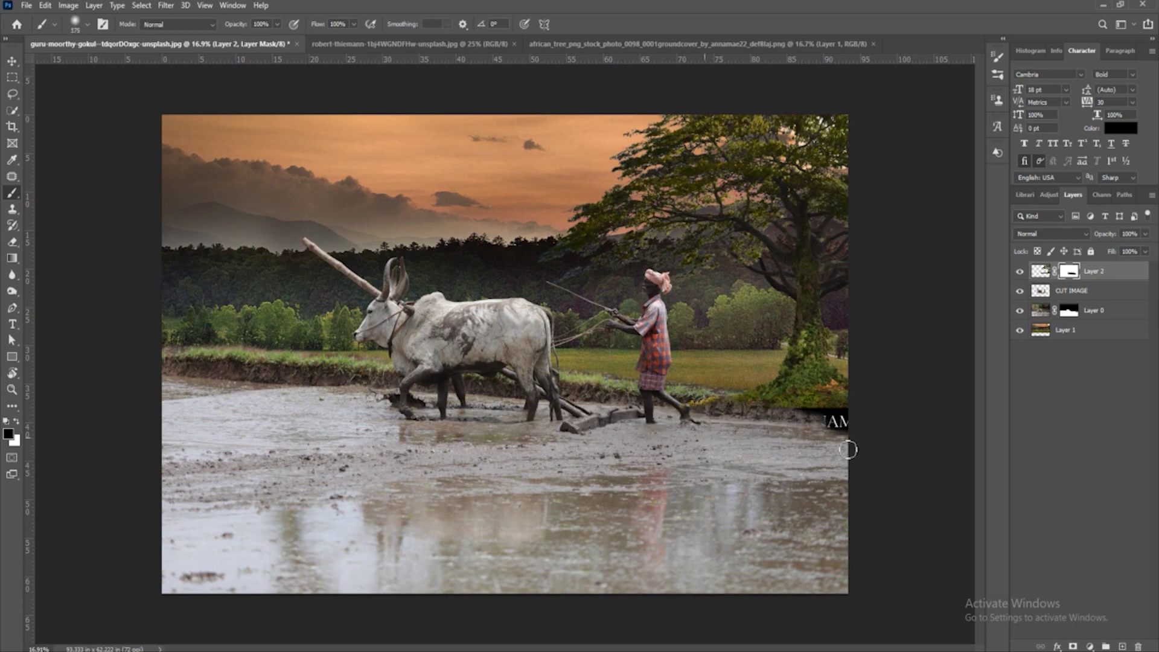
pyautogui.press('v')
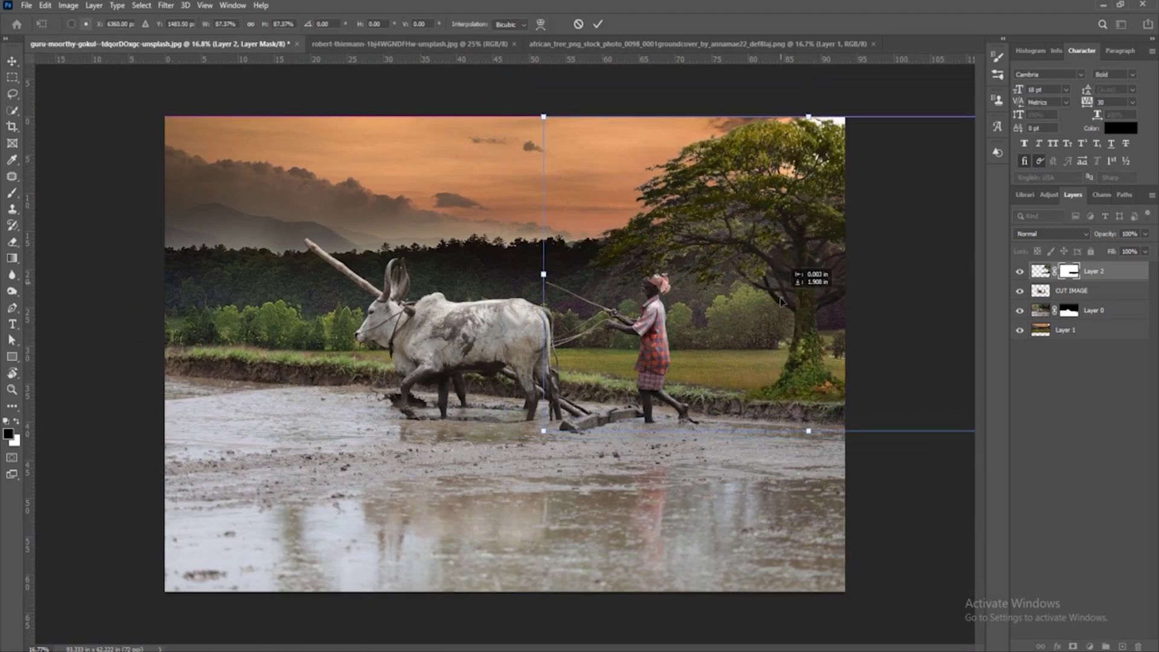
pyautogui.moveTo(787, 362); pyautogui.dragTo(848, 382)
pyautogui.scroll(-1, 848, 382)
pyautogui.scroll(-1, 861, 375)
pyautogui.scroll(-1, 845, 362)
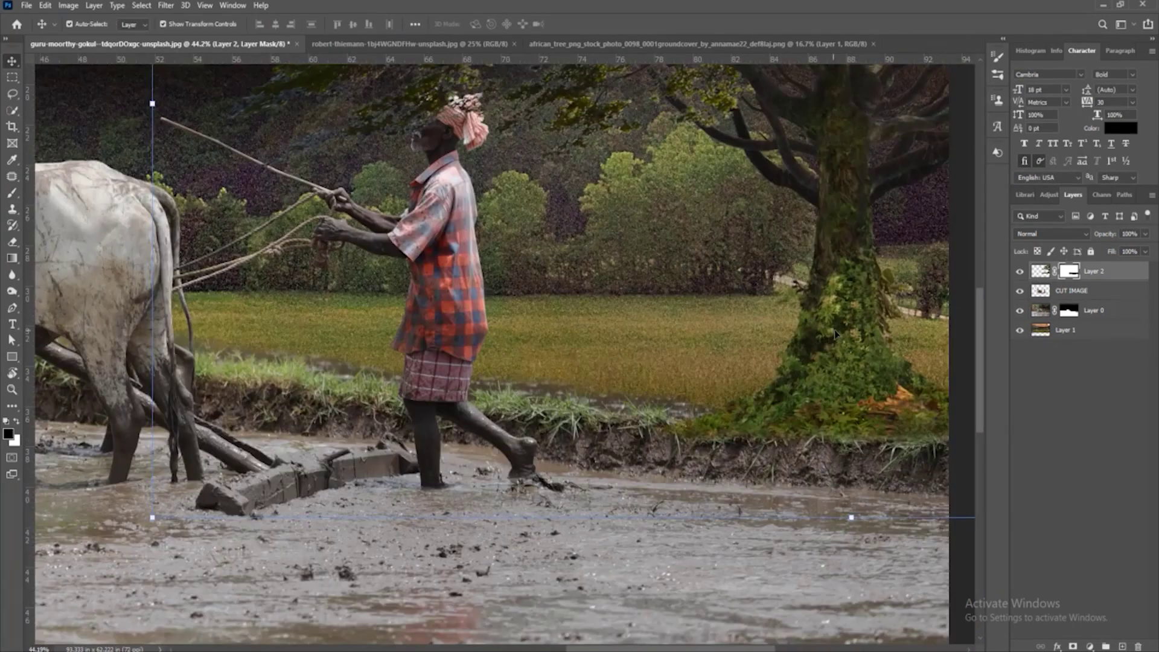
# Choose the grass brush preset and show its brush settings.
pyautogui.press('b')
pyautogui.click(76, 24)
pyautogui.click(120, 248)
pyautogui.press('F5')
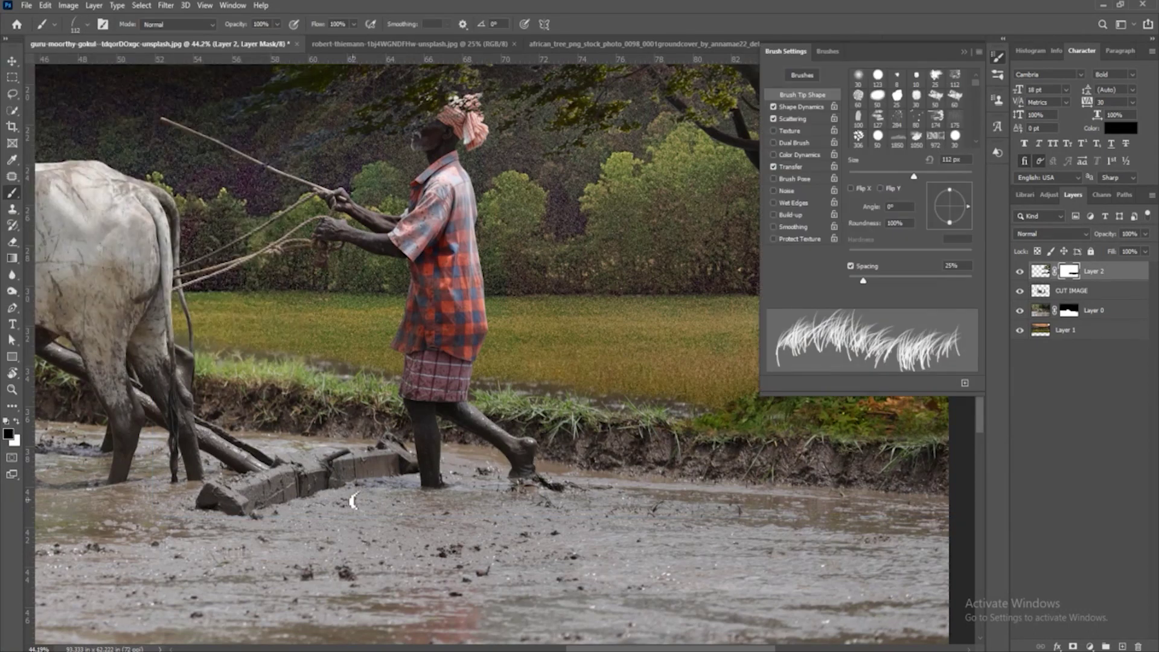
# Create a SMOKE layer and paint a faint low-opacity haze across the green treeline.
pyautogui.press('F5')
pyautogui.doubleClick(1065, 349)
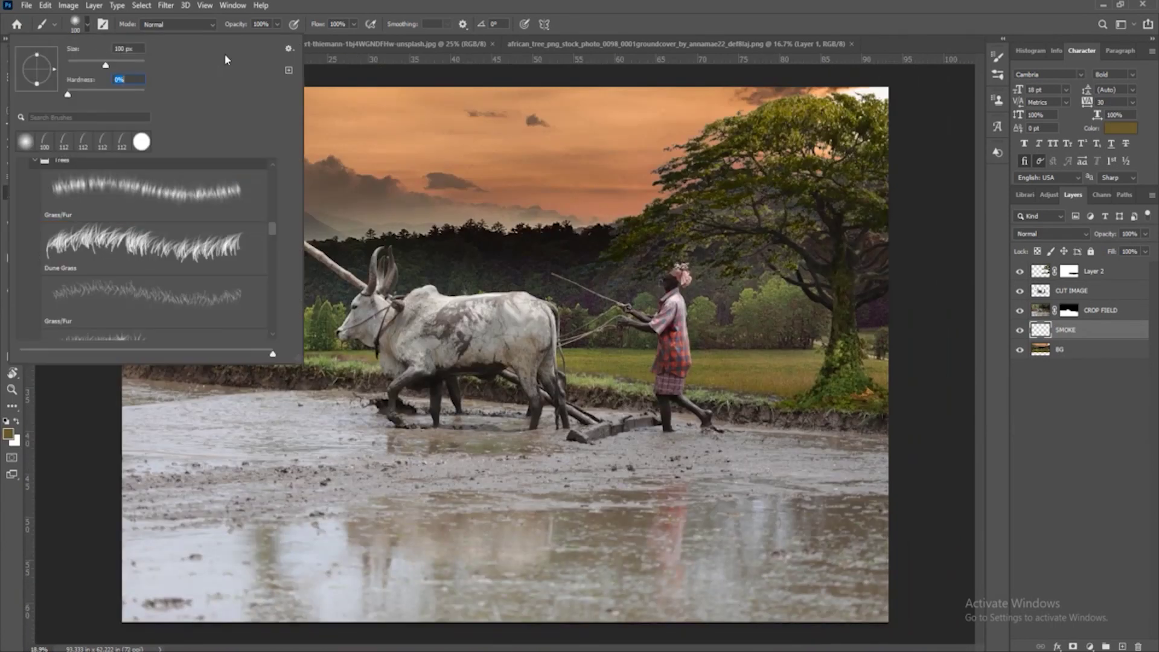
pyautogui.press('Return')
pyautogui.moveTo(145, 320); pyautogui.dragTo(639, 320)
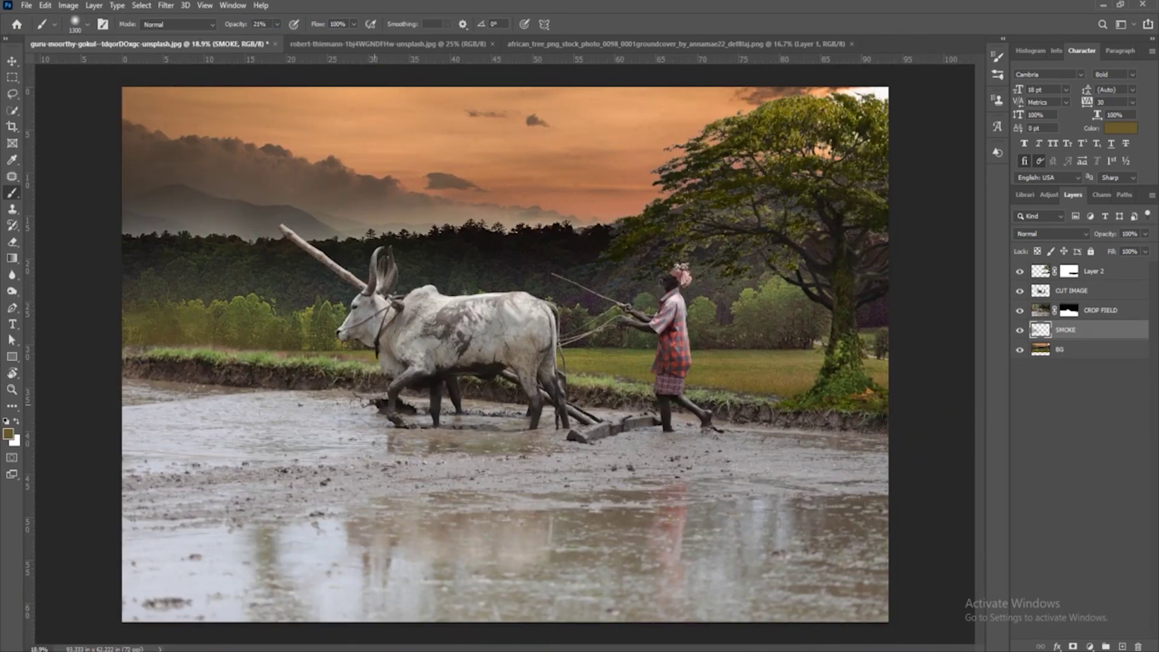
# Put the tree beneath the farmer cutout, paint dark smoke over the left treeline, and nudge the tree left.
pyautogui.moveTo(1040, 291); pyautogui.dragTo(1040, 268)
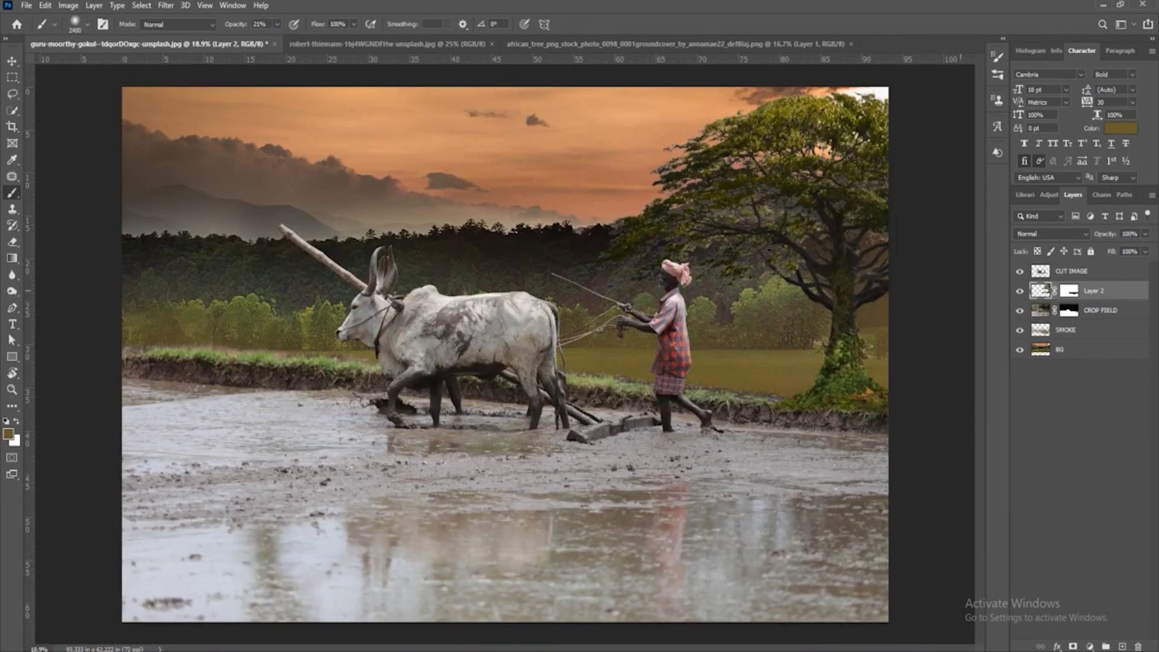
pyautogui.click(1065, 329)
pyautogui.press('d')
pyautogui.moveTo(271, 320)
pyautogui.mouseDown()
pyautogui.moveTo(151, 151)
pyautogui.moveTo(496, 145)
pyautogui.mouseUp()
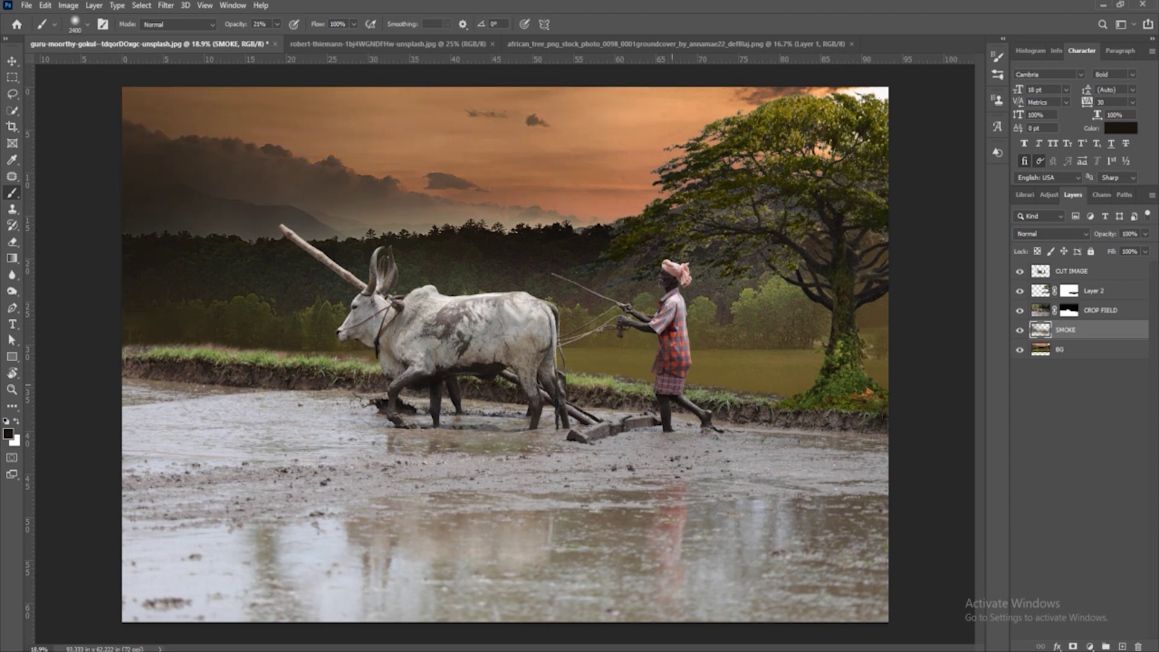
pyautogui.press('v')
pyautogui.moveTo(823, 201); pyautogui.dragTo(792, 210)
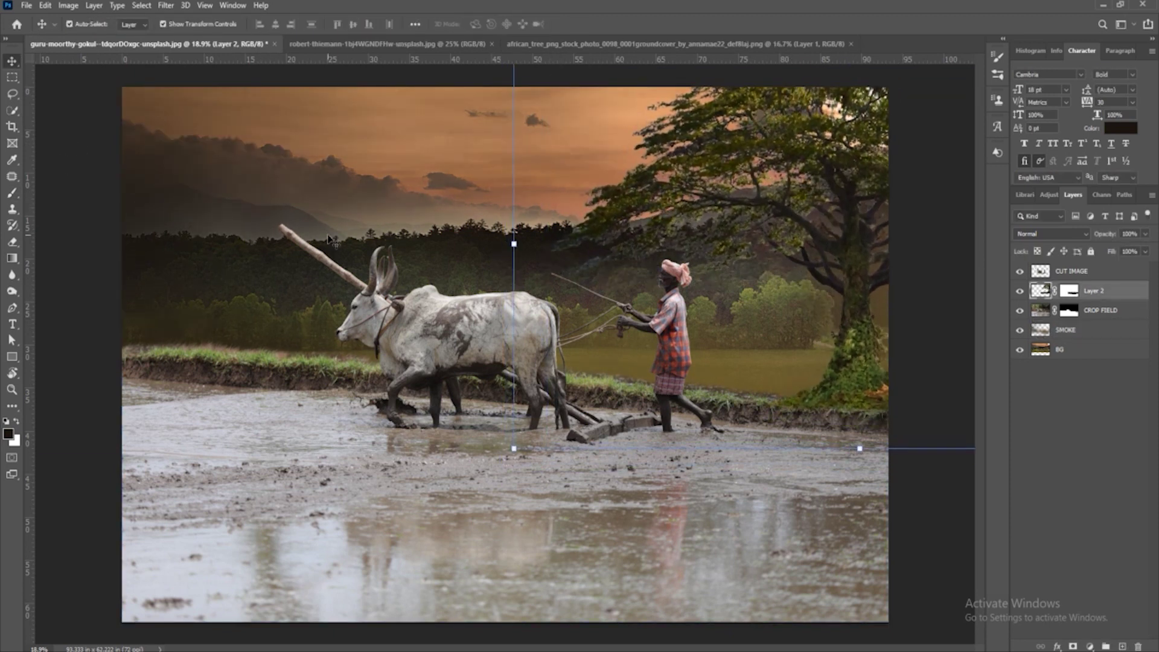
# Settle the tree's position, then paint the CROP FIELD mask black over the grass strip.
pyautogui.moveTo(558, 424); pyautogui.dragTo(465, 444)
pyautogui.scroll(3, 829, 382)
pyautogui.click(1069, 290)
pyautogui.press('b')
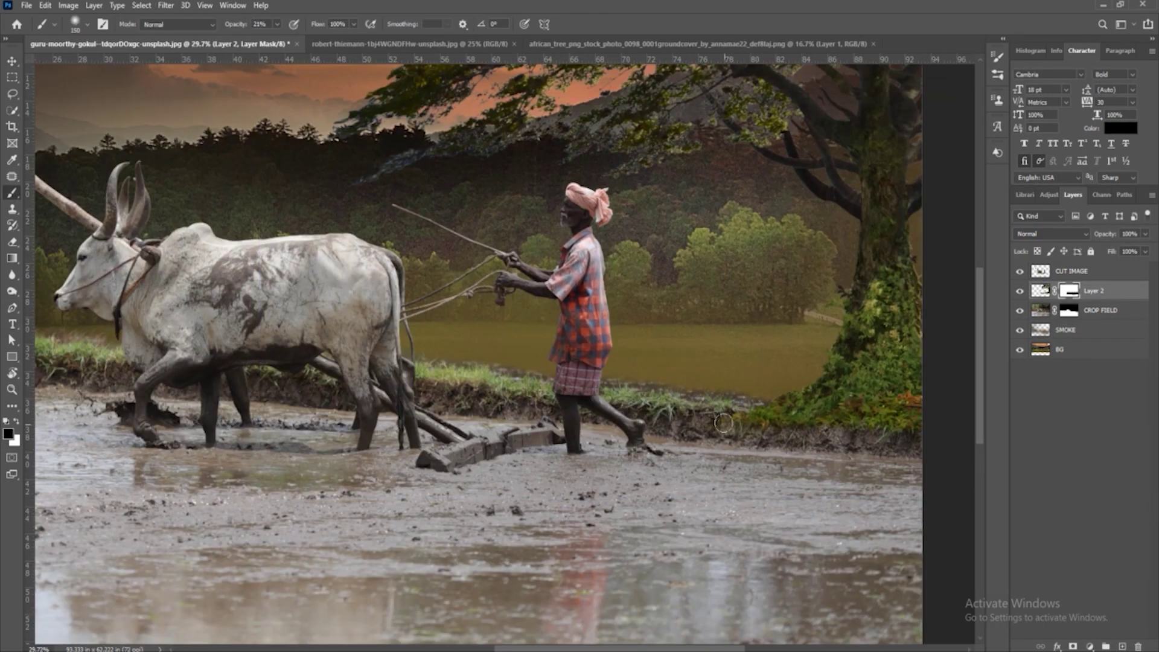
pyautogui.click(1069, 309)
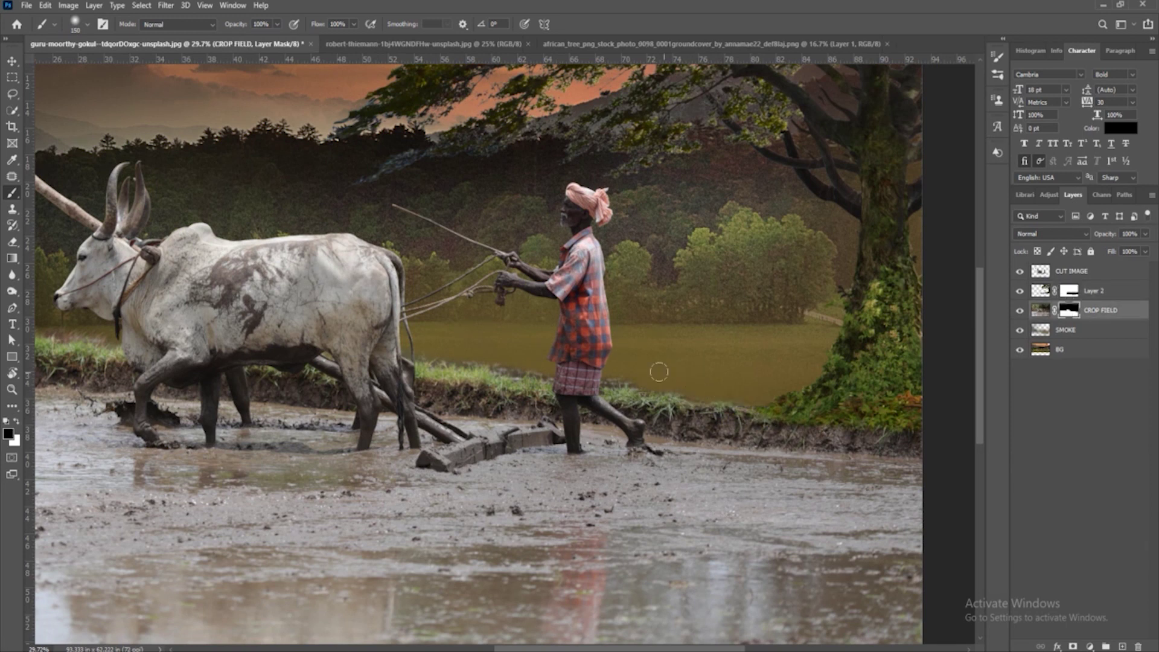
pyautogui.hscroll(-5, 87, 368)
pyautogui.scroll(1, 88, 369)
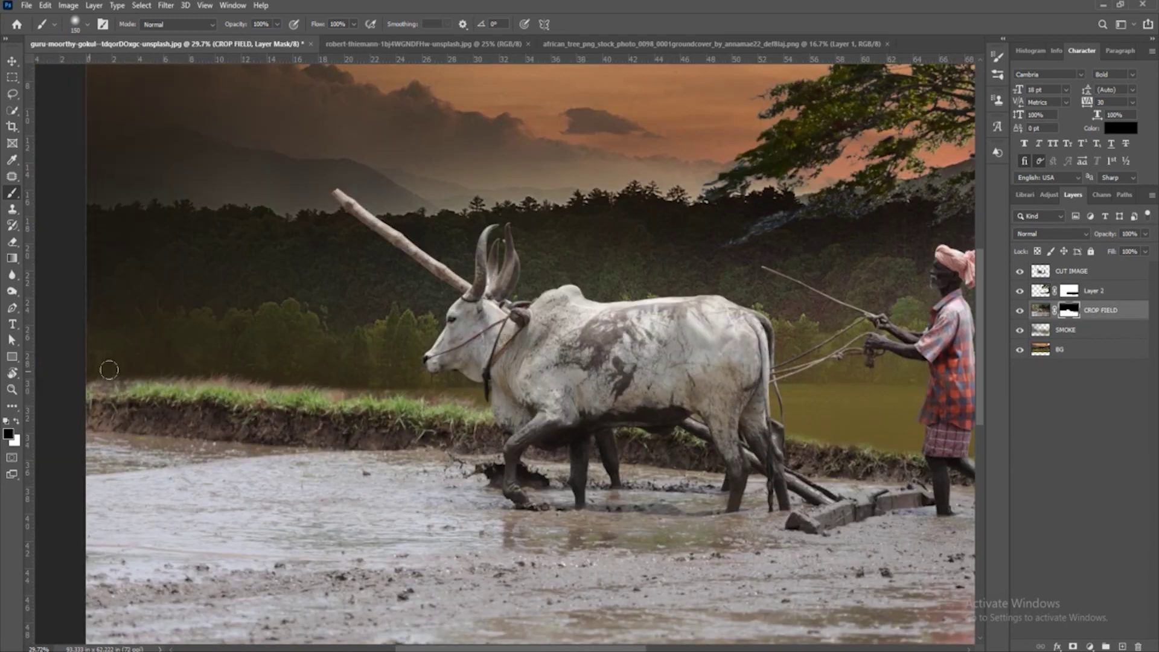
pyautogui.moveTo(284, 384); pyautogui.dragTo(455, 402)
# Switch to a smaller grass brush painting white, then fit the whole image in view.
pyautogui.click(76, 25)
pyautogui.doubleClick(151, 238)
pyautogui.press('F5')
pyautogui.press('F5')
pyautogui.click(16, 422)
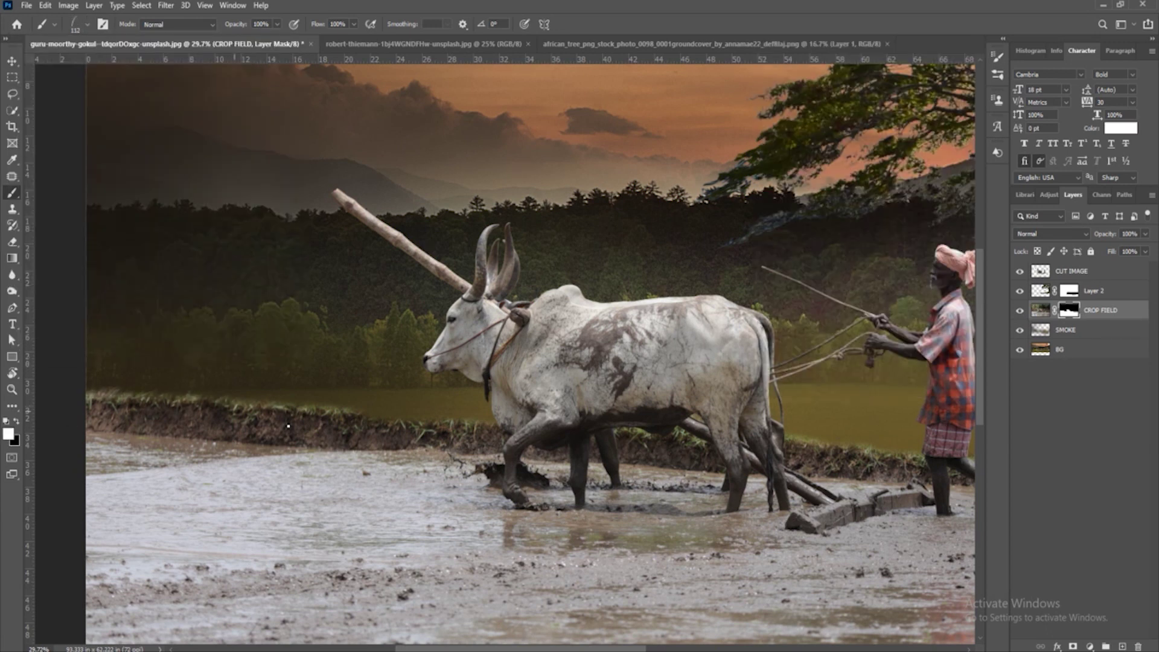
pyautogui.moveTo(850, 459); pyautogui.dragTo(423, 362)
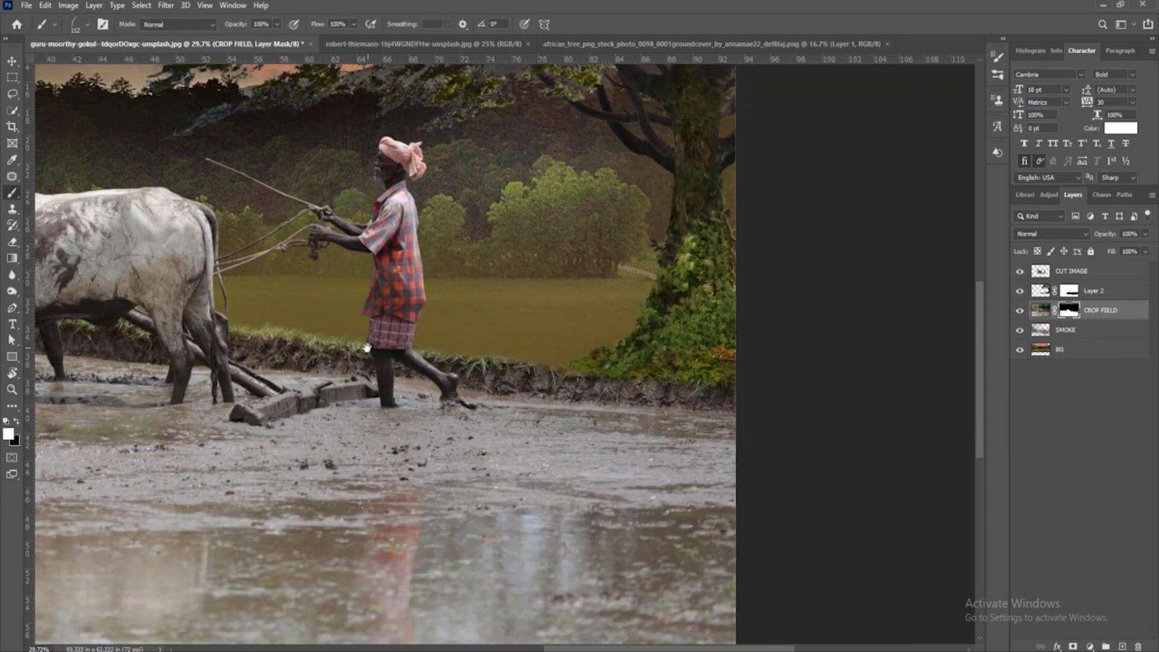
pyautogui.hotkey('ctrl', '0')
# Add a Brightness/Contrast adjustment clipped to CROP FIELD, masking the ground around the ox bright.
pyautogui.press('v')
pyautogui.click(1089, 646)
pyautogui.click(1080, 462)
pyautogui.click(1069, 309)
pyautogui.press('b')
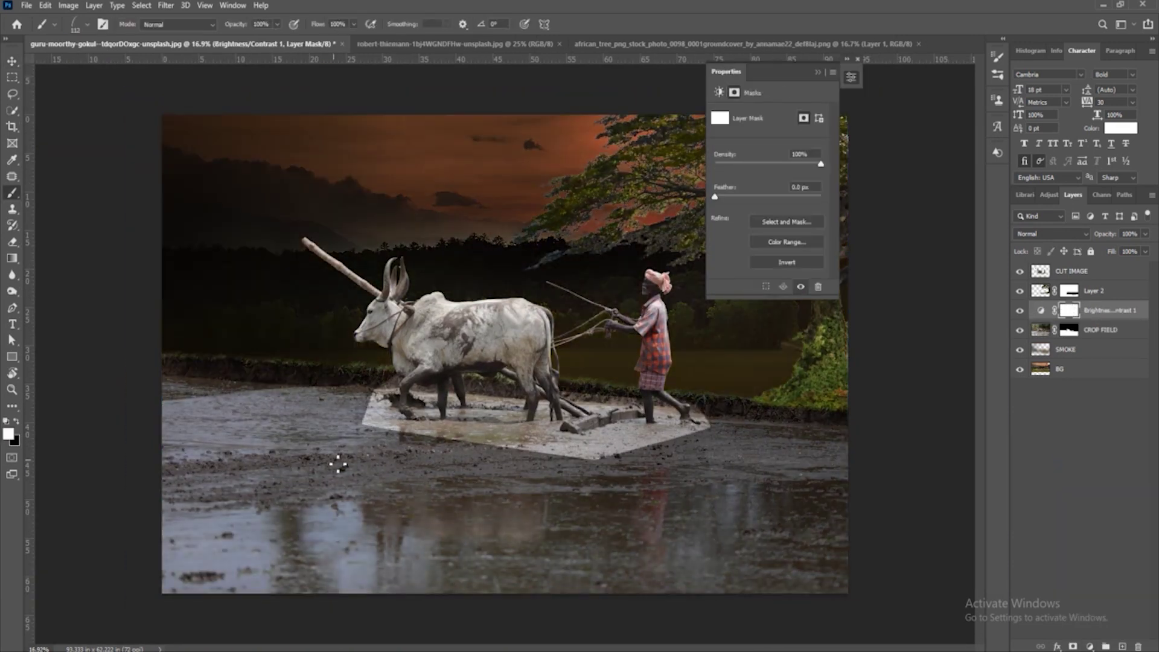
pyautogui.press('x')
pyautogui.click(75, 24)
pyautogui.doubleClick(151, 241)
pyautogui.moveTo(422, 446); pyautogui.dragTo(694, 392)
pyautogui.rightClick(1110, 310)
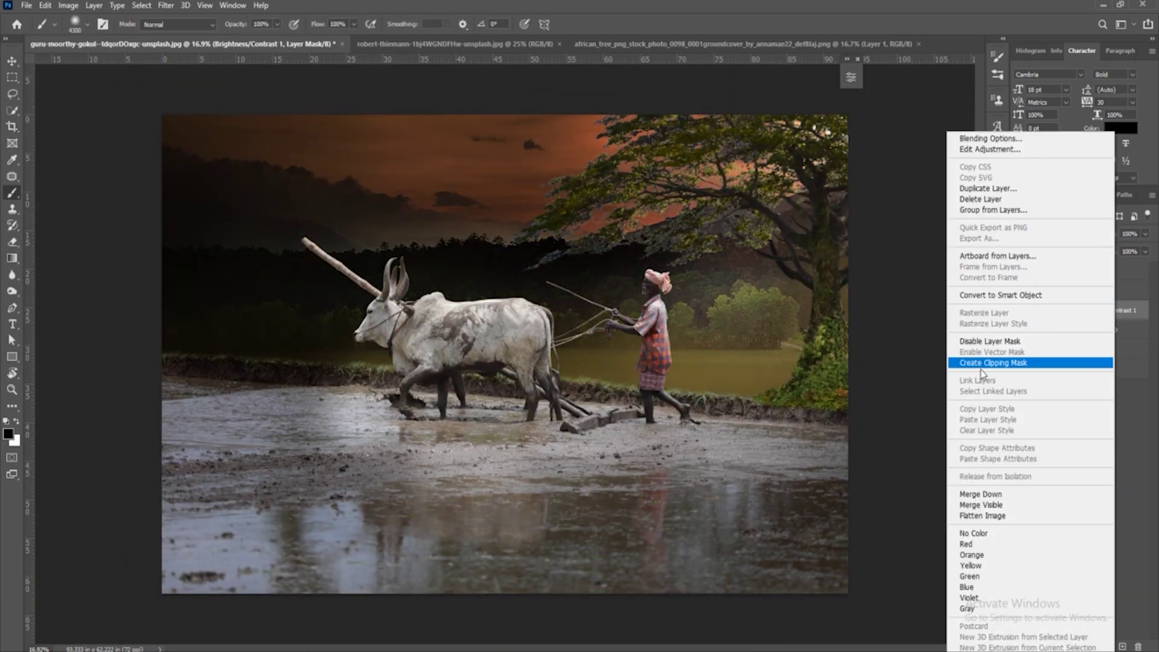
pyautogui.click(1078, 292)
# Apply a Gaussian Blur to the BG sky layer.
pyautogui.click(1062, 369)
pyautogui.click(166, 4)
pyautogui.click(338, 175)
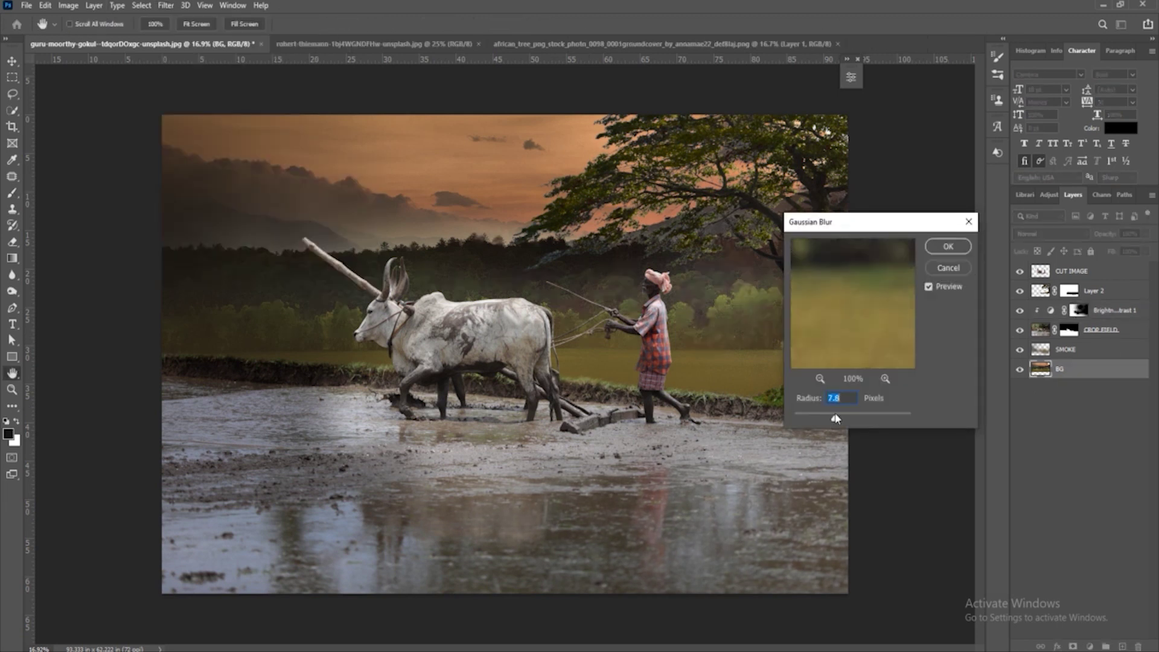
pyautogui.press('Return')
# Give the tree layer a dark brown inner shadow and split it onto its own layer.
pyautogui.click(1087, 290)
pyautogui.doubleClick(1117, 290)
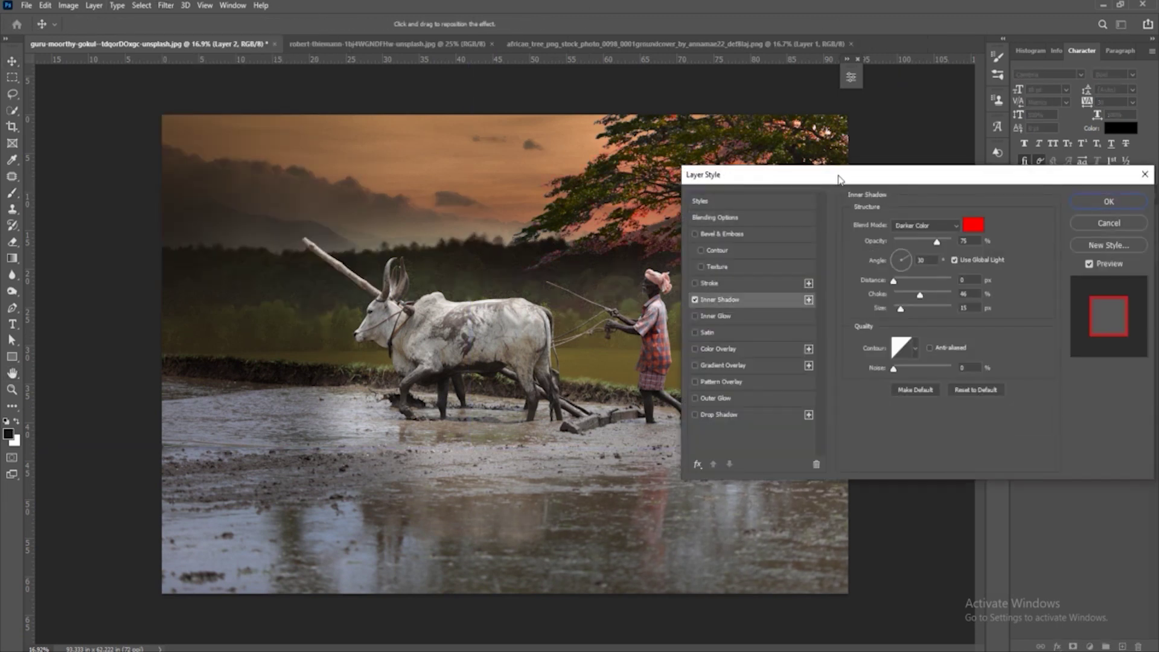
pyautogui.moveTo(724, 173); pyautogui.dragTo(327, 359)
pyautogui.click(576, 410)
pyautogui.click(987, 430)
pyautogui.moveTo(496, 466); pyautogui.dragTo(501, 466)
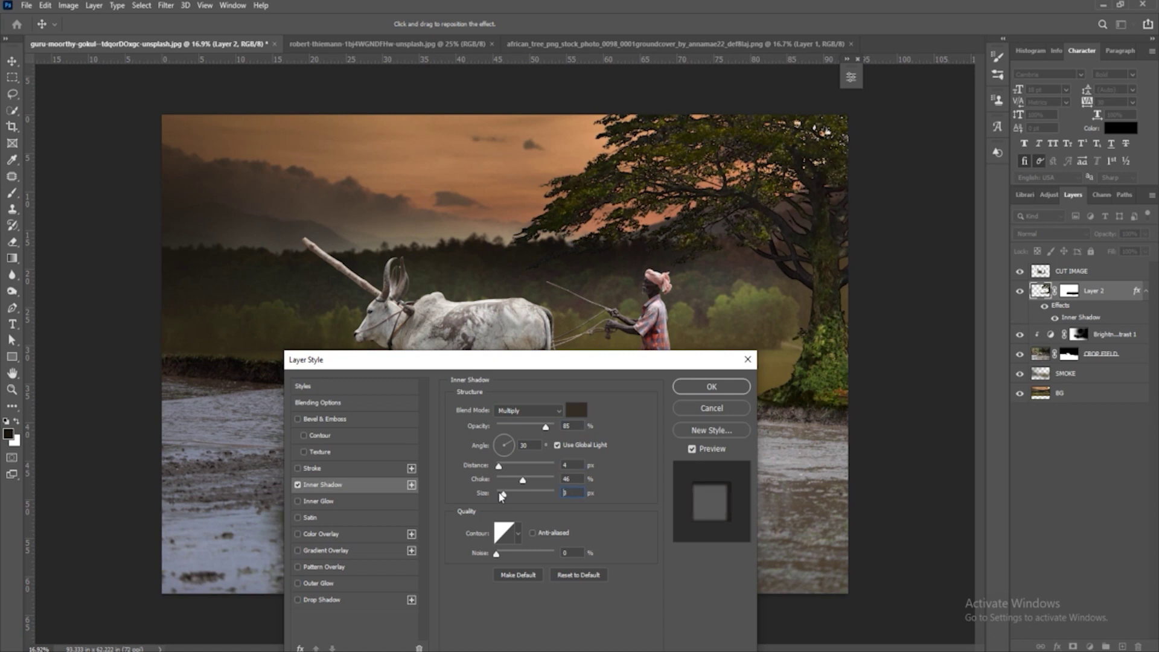
pyautogui.press('Return')
pyautogui.rightClick(1116, 290)
pyautogui.press('Escape')
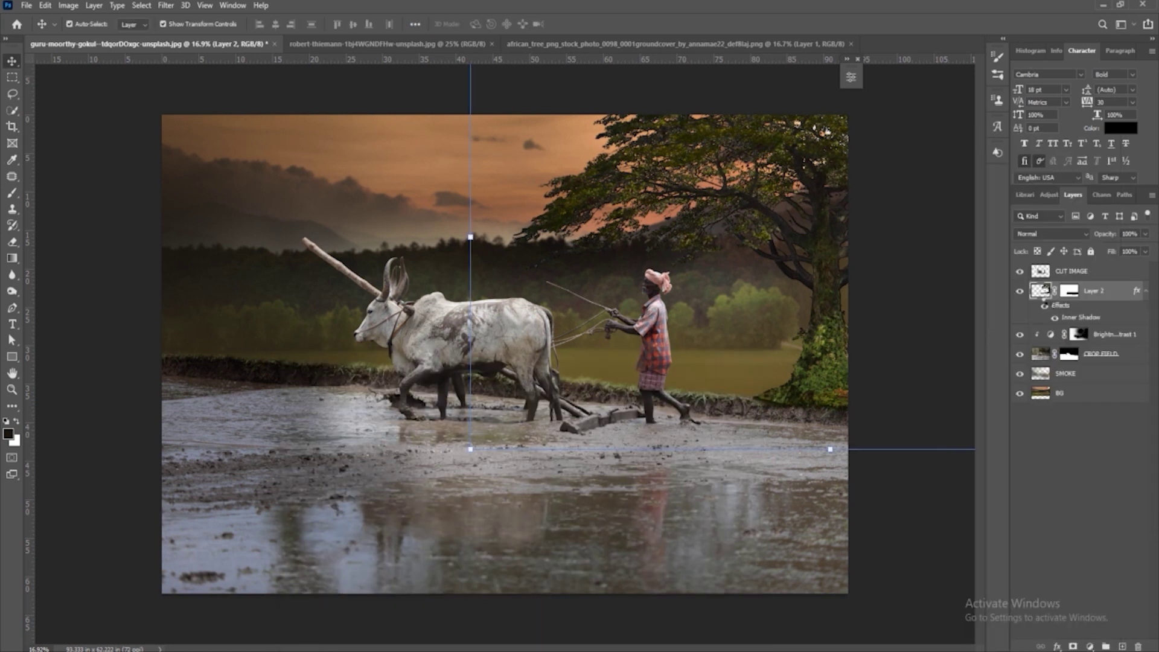
pyautogui.press('b')
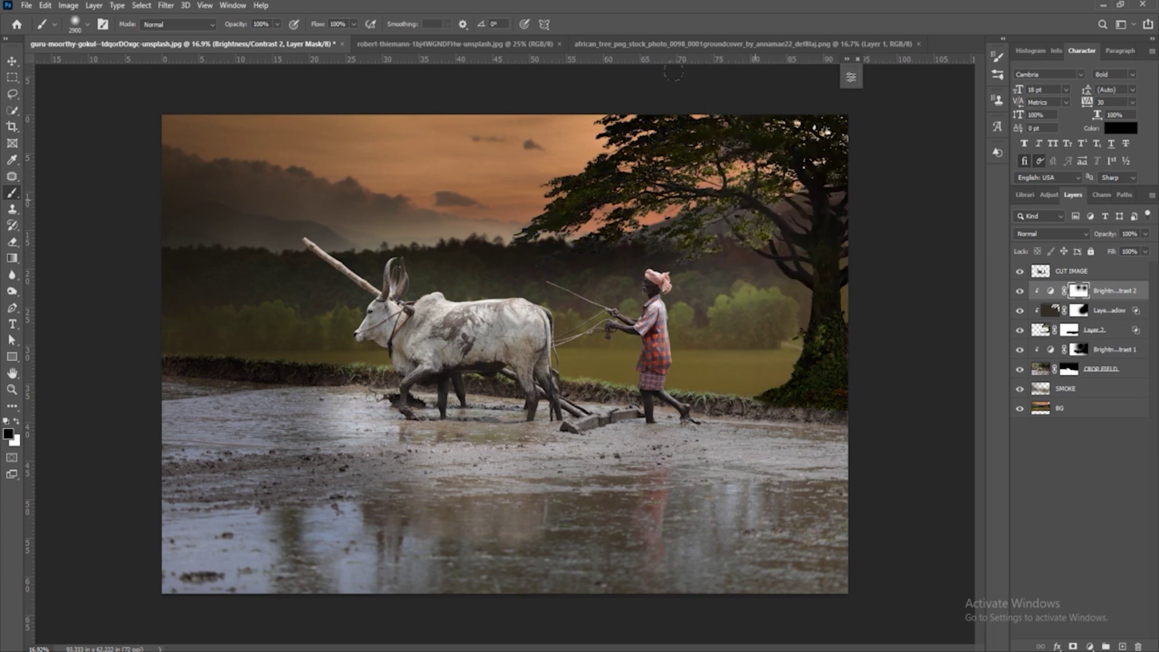
# Check the tree up close, then add a Curves adjustment with the black point lifted.
pyautogui.scroll(5, 728, 232)
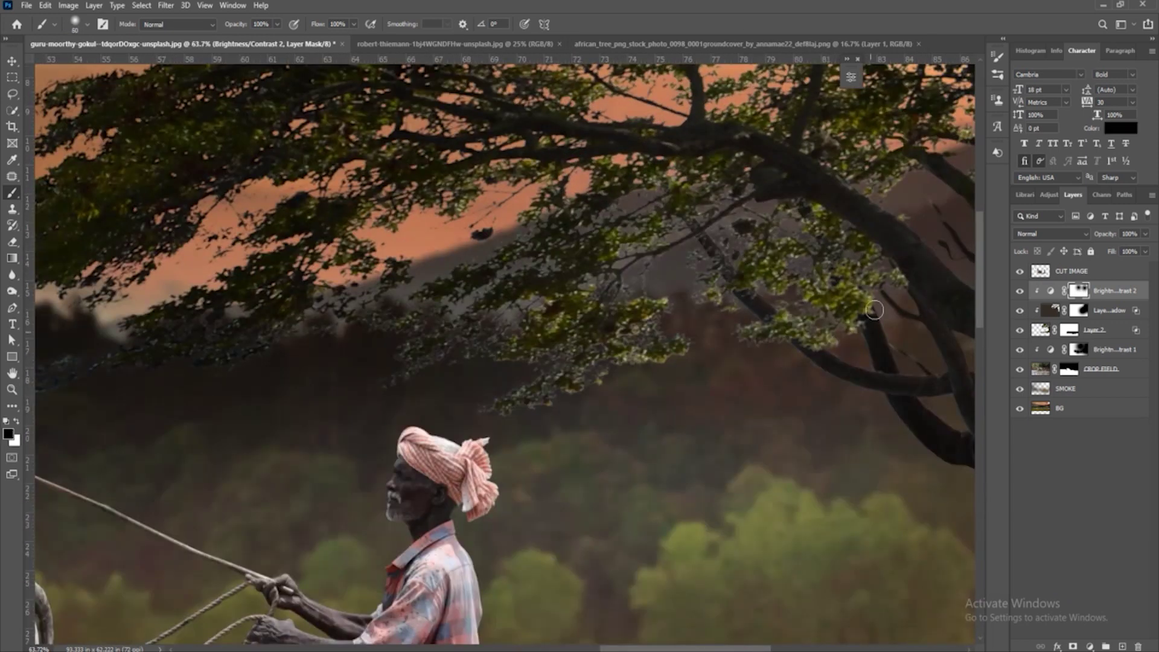
pyautogui.moveTo(874, 309); pyautogui.dragTo(705, 334)
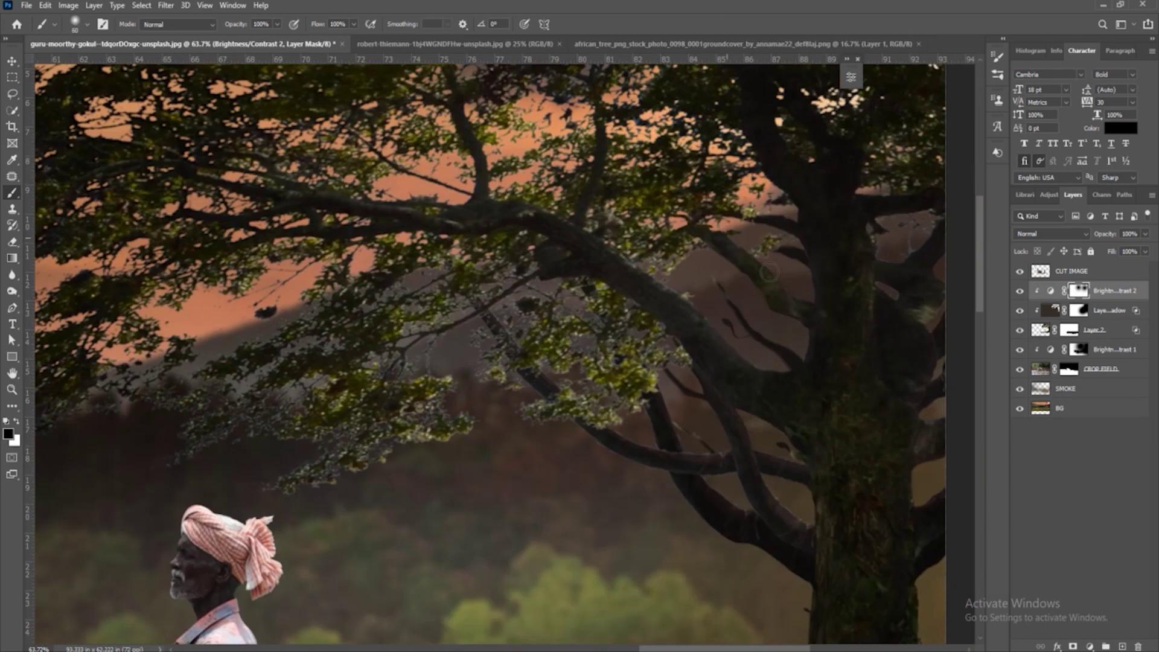
pyautogui.moveTo(769, 273); pyautogui.dragTo(610, 401)
pyautogui.hotkey('ctrl', '0')
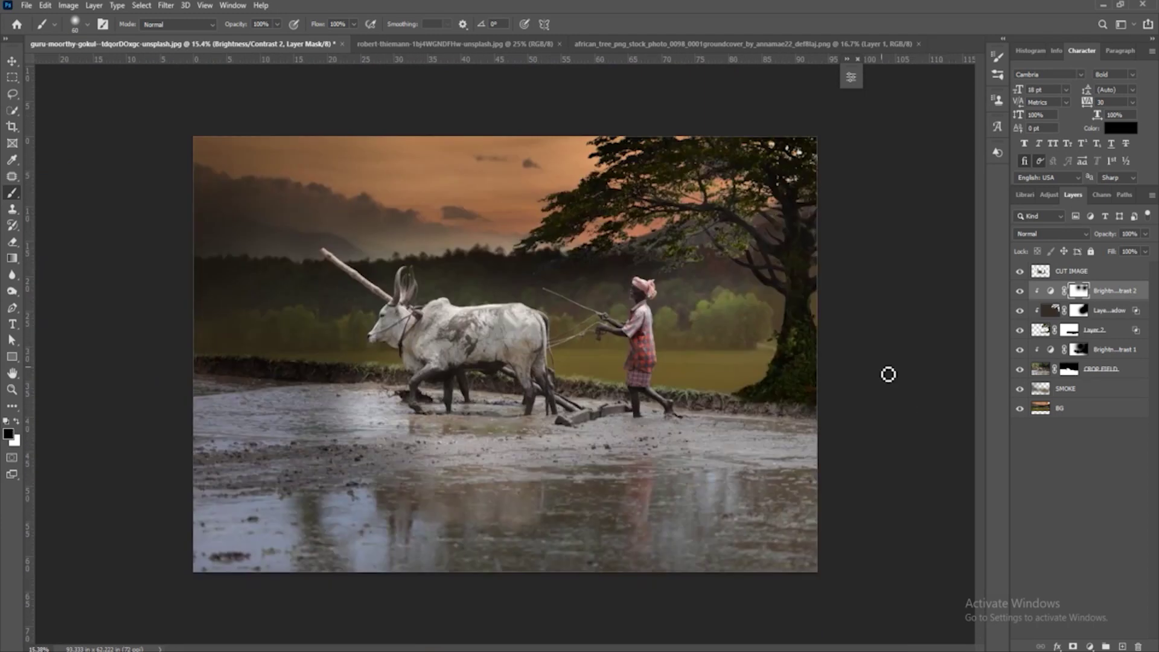
pyautogui.hotkey('ctrl', 'm')
pyautogui.moveTo(740, 223); pyautogui.dragTo(733, 218)
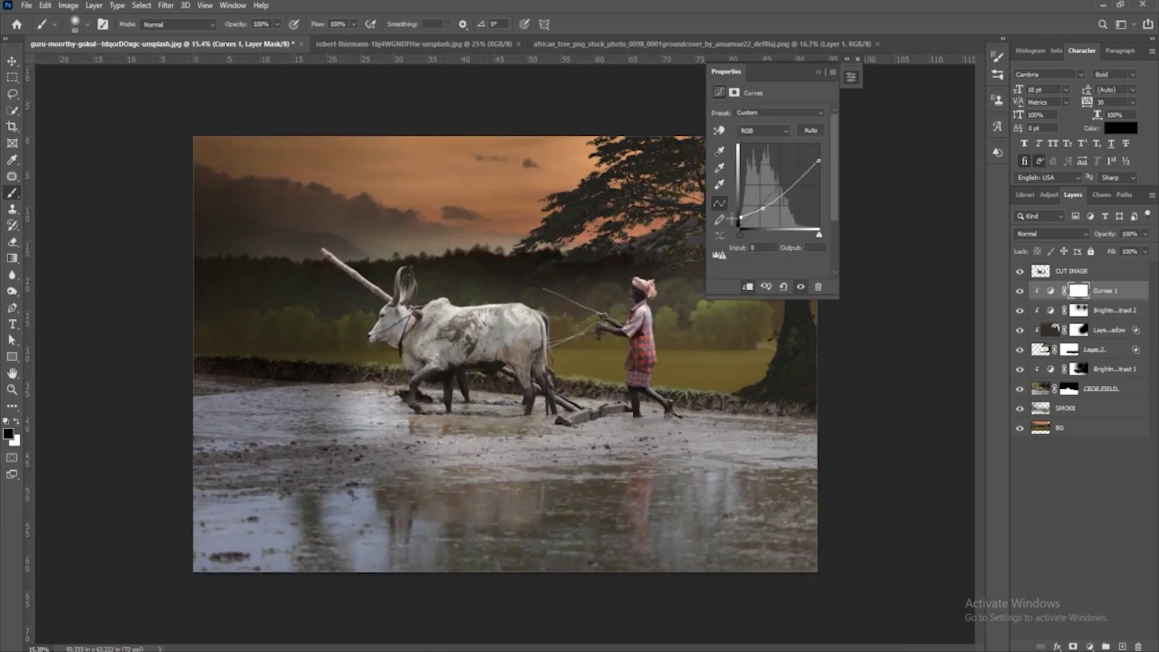
# Stamp a Sun Rays brush above the farmer and stretch it from the treetop toward him.
pyautogui.click(56, 26)
pyautogui.scroll(-3, 199, 276)
pyautogui.scroll(-3, 199, 276)
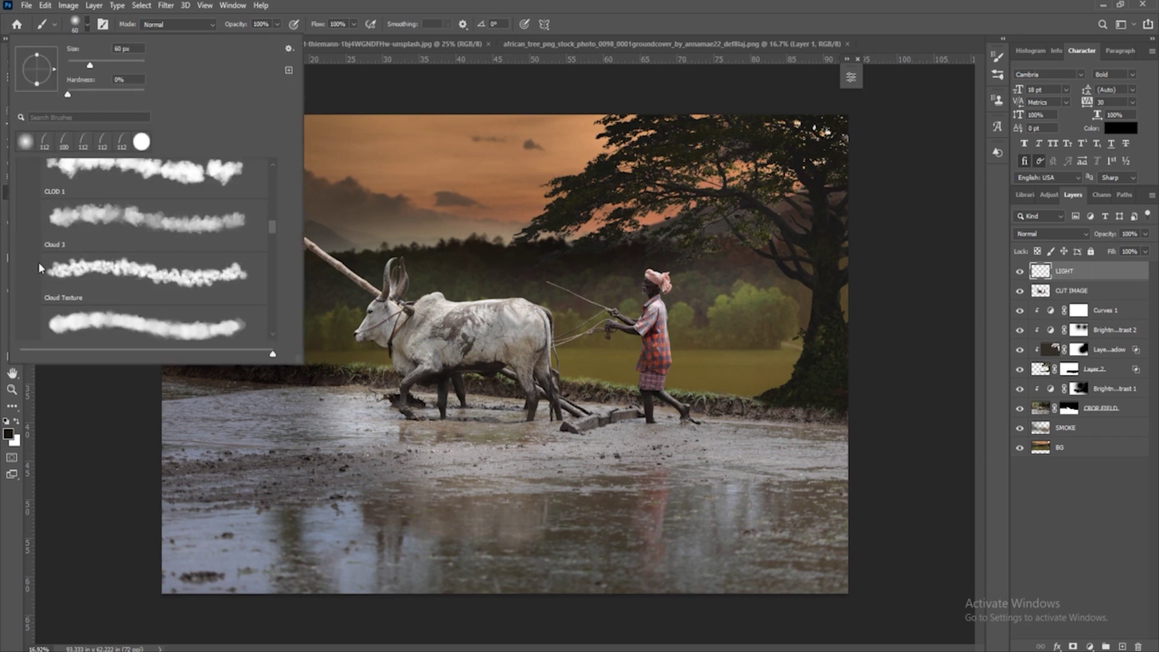
pyautogui.scroll(-3, 199, 276)
pyautogui.press('Return')
pyautogui.click(617, 288)
pyautogui.hotkey('ctrl', 't')
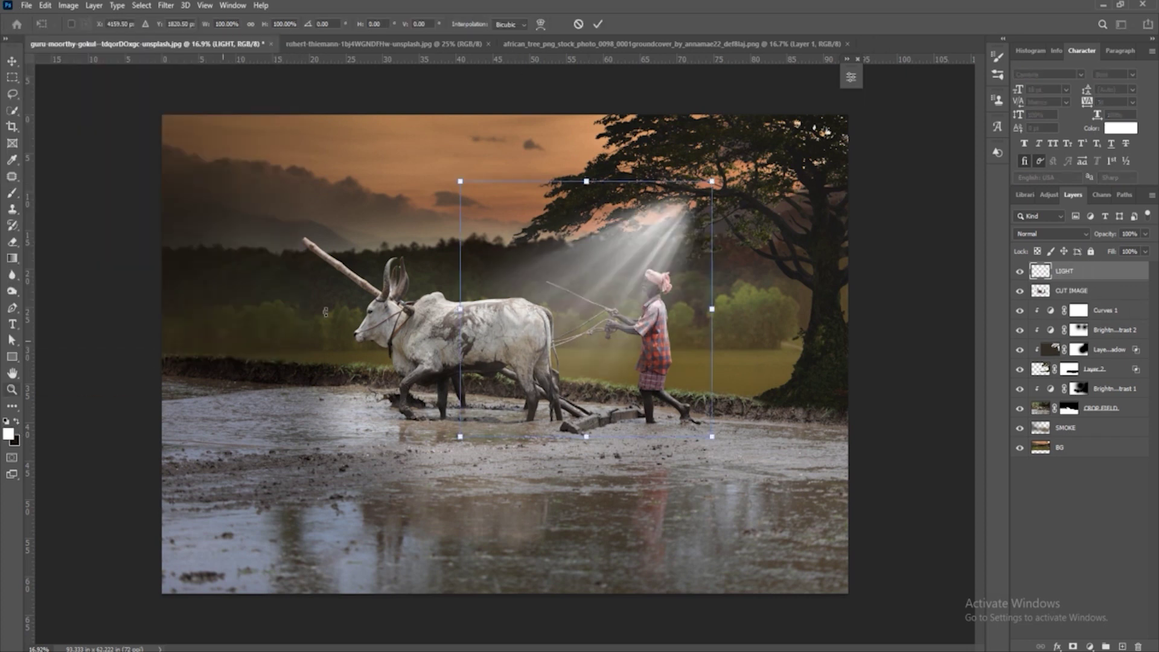
pyautogui.moveTo(618, 288); pyautogui.dragTo(714, 212)
pyautogui.press('Return')
# Set Blend If on LIGHT, then duplicate the rays and mask the copy near treetop and farmer.
pyautogui.doubleClick(1099, 271)
pyautogui.moveTo(453, 593); pyautogui.dragTo(481, 591)
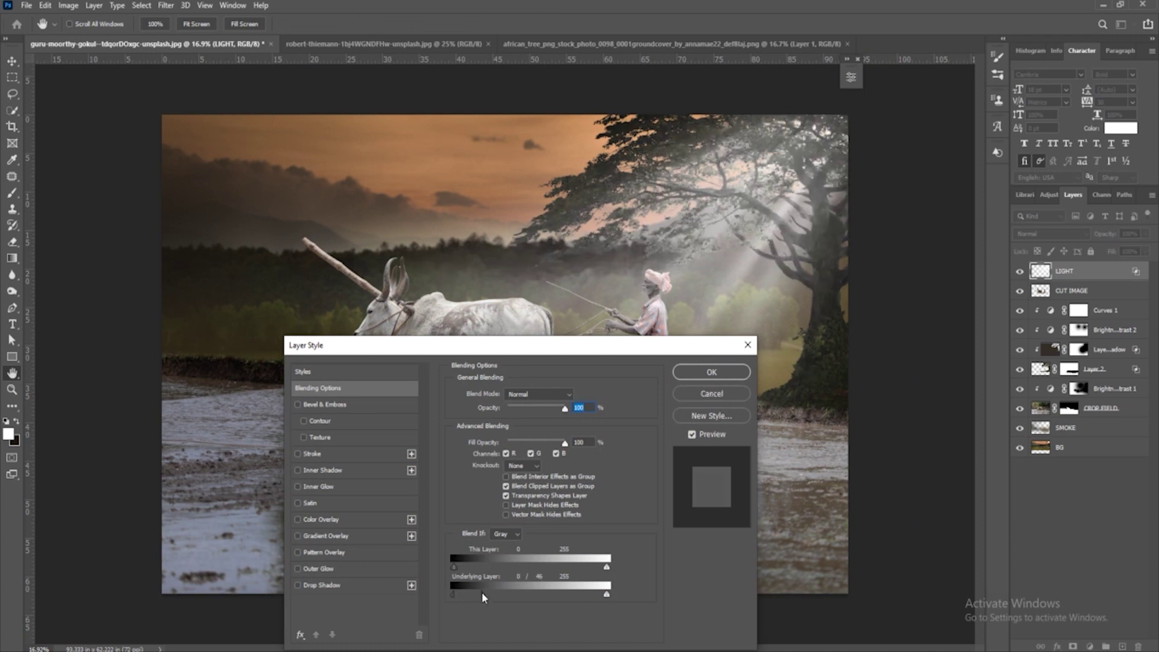
pyautogui.press('Return')
pyautogui.hotkey('ctrl', 'j')
pyautogui.click(1072, 646)
pyautogui.press('x')
pyautogui.click(88, 24)
pyautogui.moveTo(694, 139); pyautogui.dragTo(815, 241)
pyautogui.moveTo(694, 242); pyautogui.dragTo(633, 392)
# Group the two sun-ray layers with Ctrl+G.
pyautogui.press('x')
pyautogui.keyDown('shift'); pyautogui.click(1128, 290); pyautogui.keyUp('shift')
pyautogui.hotkey('ctrl', 'g')
pyautogui.press('v')
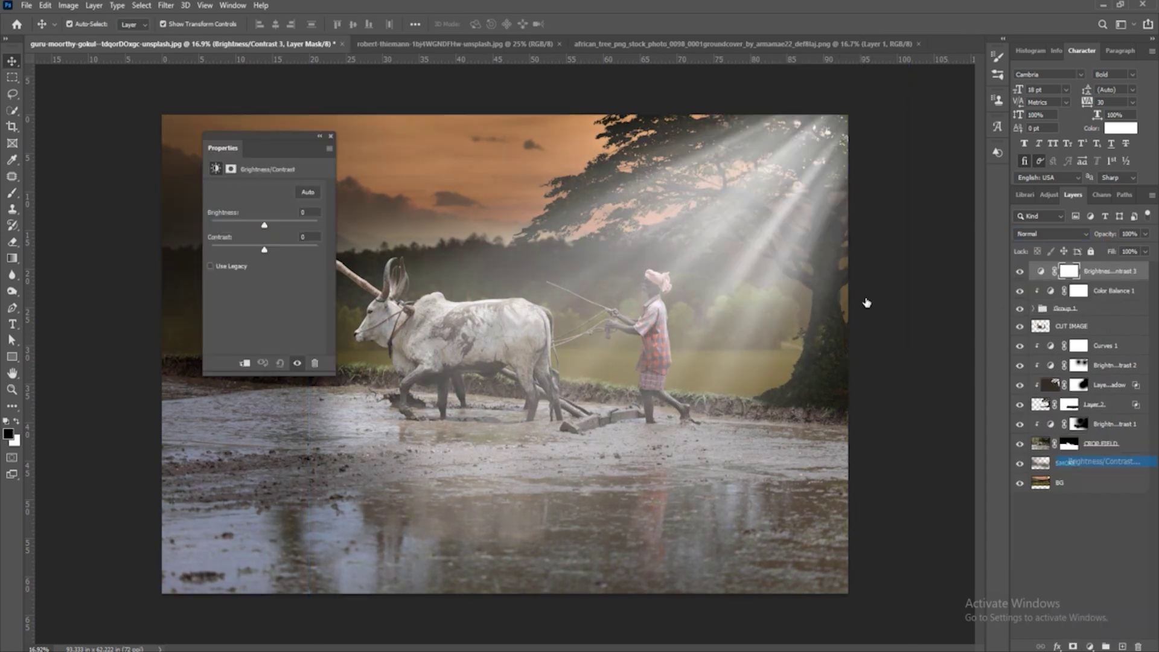
# Finish the colour balance tweak and set the sun-ray group's blend mode to Vivid Light.
pyautogui.moveTo(263, 224); pyautogui.dragTo(258, 224)
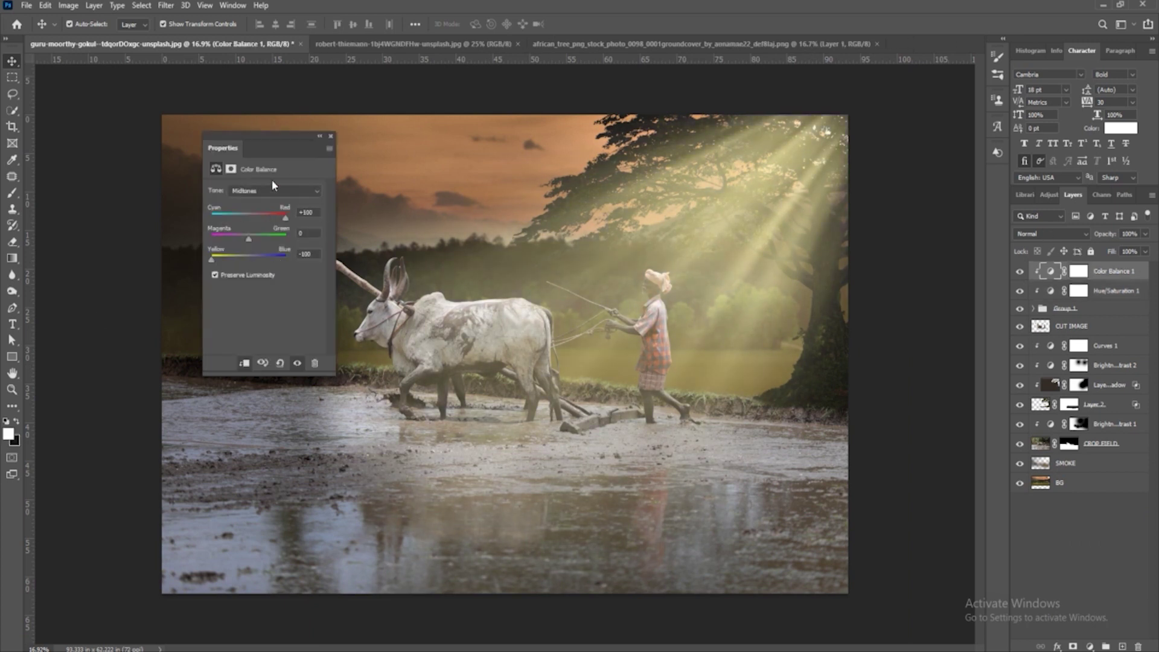
pyautogui.click(330, 136)
pyautogui.click(1065, 308)
pyautogui.click(1051, 233)
pyautogui.click(1038, 386)
pyautogui.hotkey('shift', '+')
pyautogui.hotkey('shift', '+')
pyautogui.hotkey('shift', '+')
# Add a mask to the sun-ray group and paint black over the farmer and tree.
pyautogui.click(1073, 646)
pyautogui.hotkey('ctrl', ';')
pyautogui.press('b')
pyautogui.press('x')
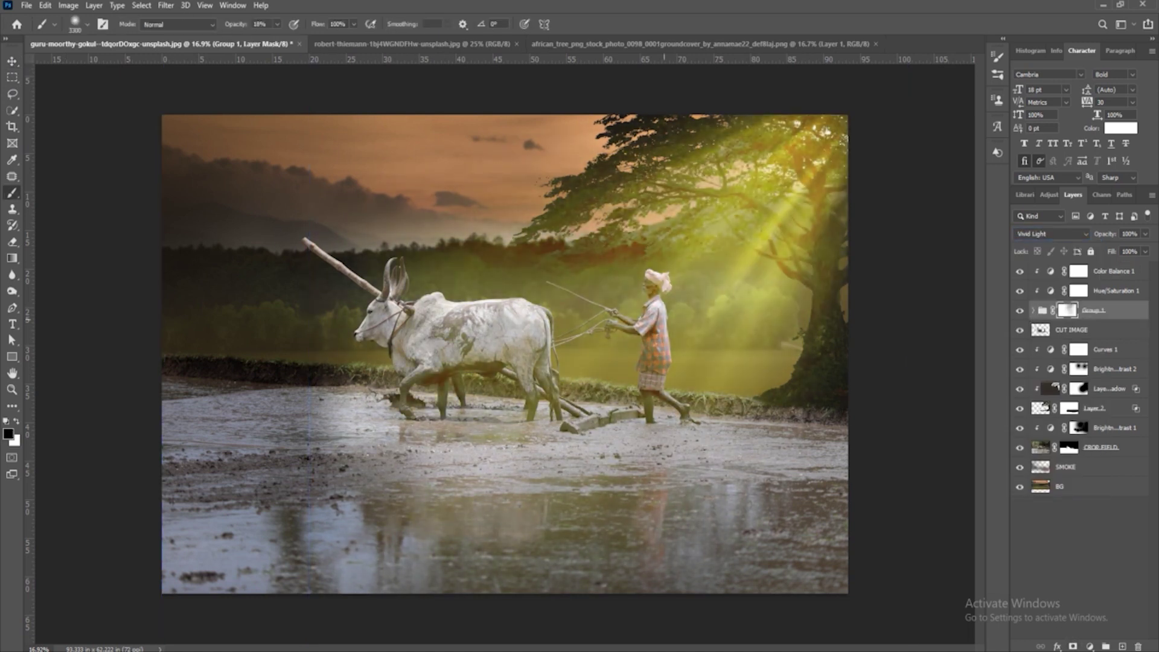
pyautogui.moveTo(682, 314); pyautogui.dragTo(736, 235)
pyautogui.moveTo(694, 386); pyautogui.dragTo(604, 374)
pyautogui.moveTo(664, 283); pyautogui.dragTo(604, 259)
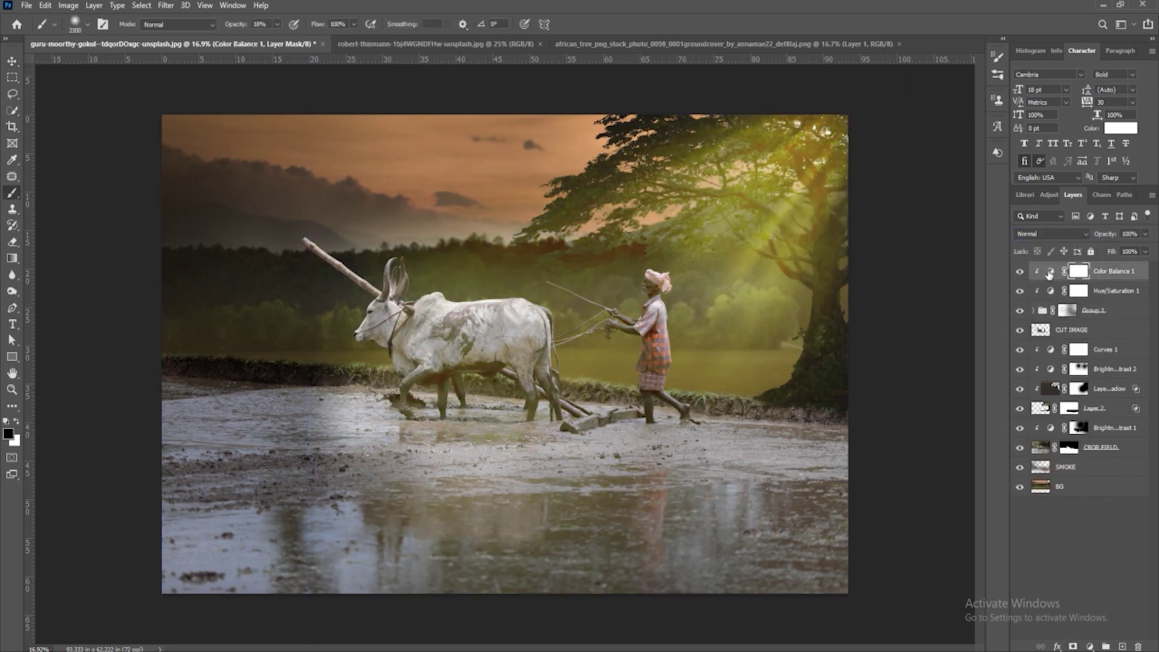
pyautogui.doubleClick(1053, 272)
# Add a Brightness/Contrast adjustment above CUT IMAGE and restore the shadow under the plough.
pyautogui.press('v')
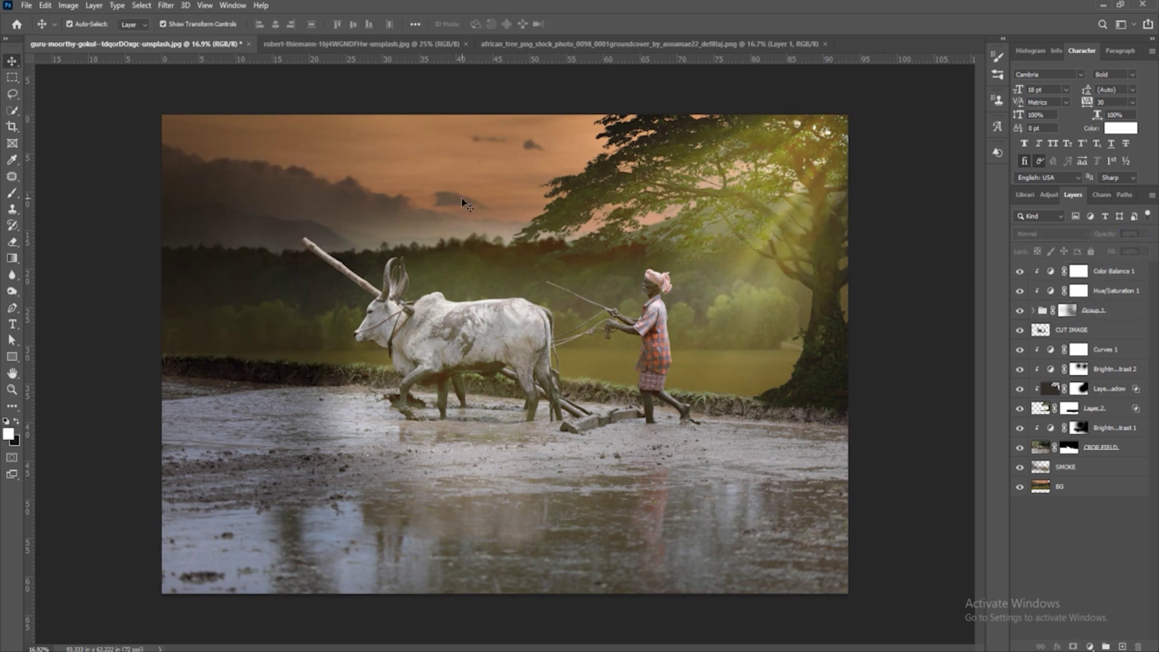
pyautogui.click(1071, 329)
pyautogui.click(1090, 646)
pyautogui.click(1086, 486)
pyautogui.press('b')
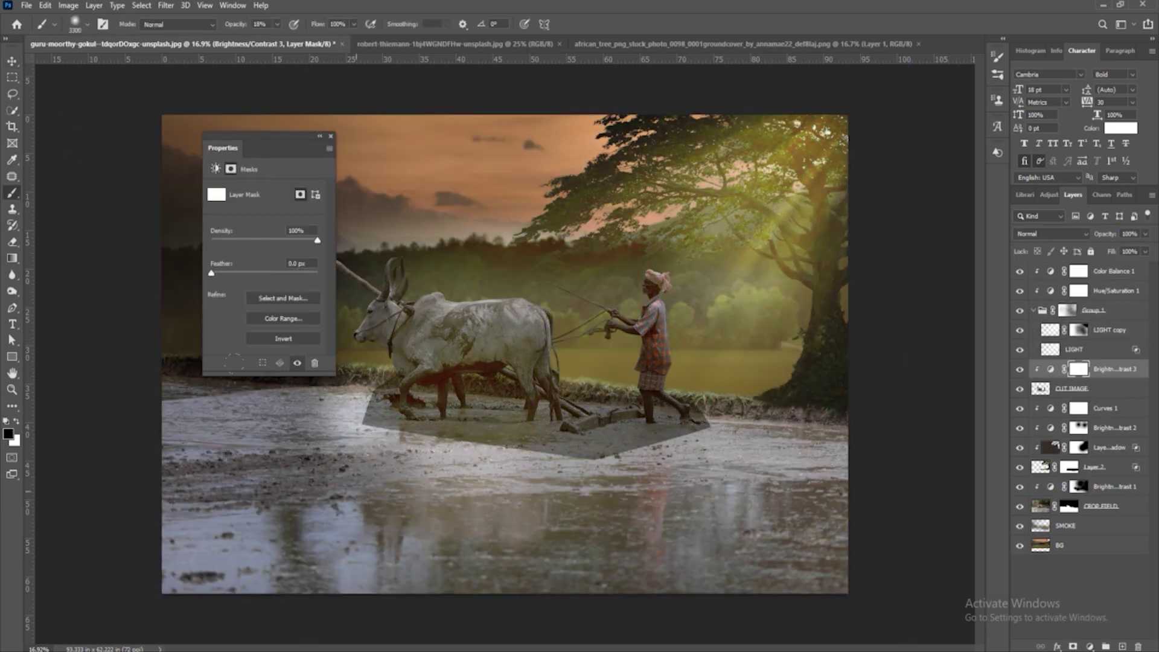
pyautogui.moveTo(392, 422); pyautogui.dragTo(682, 434)
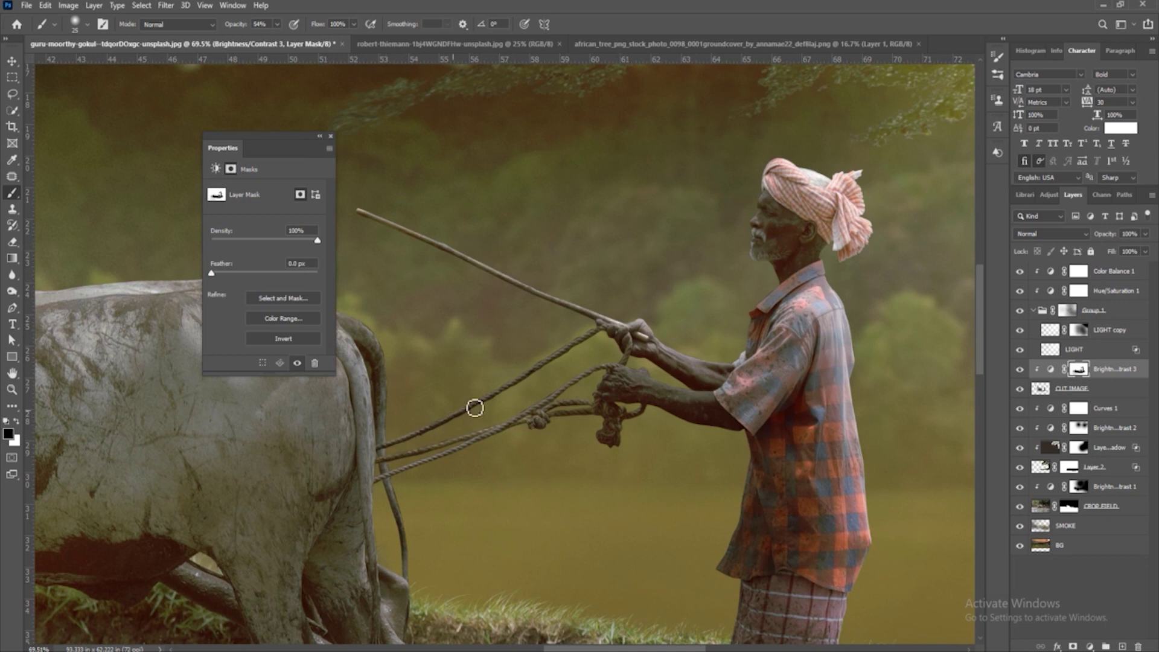
# Refine the adjustment mask around the farmer's hands with varying brush sizes.
pyautogui.scroll(2, 592, 410)
pyautogui.press(']')
pyautogui.press(']')
pyautogui.press(']')
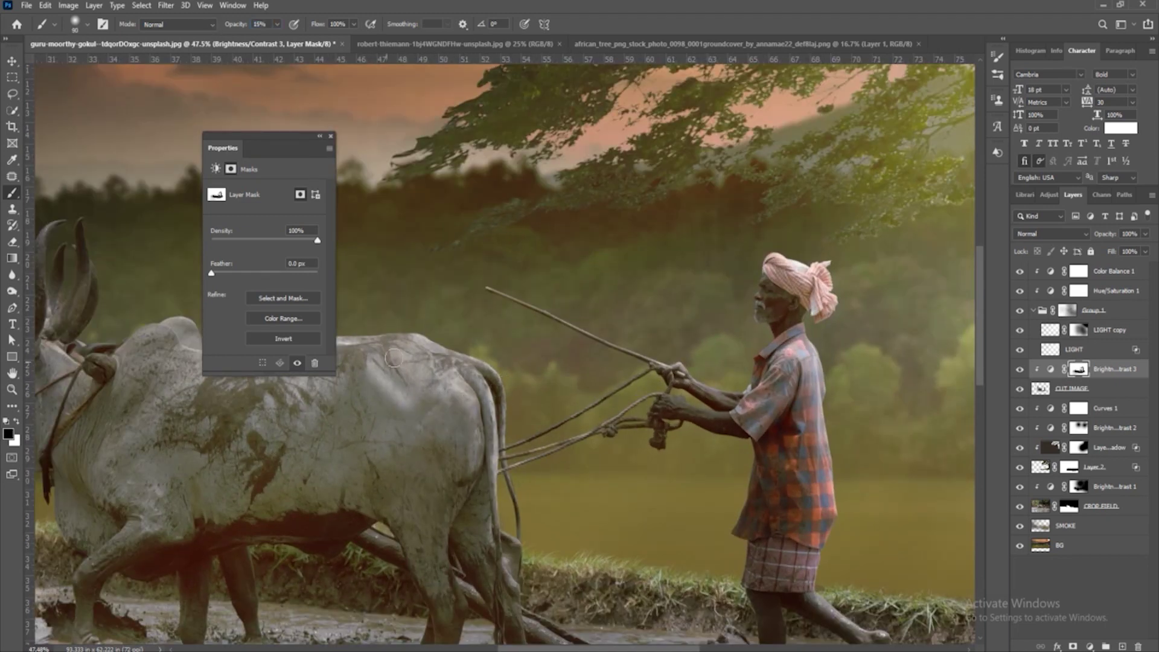
pyautogui.scroll(3, 658, 386)
pyautogui.press('[')
pyautogui.press('[')
pyautogui.press('[')
pyautogui.scroll(-3, 773, 422)
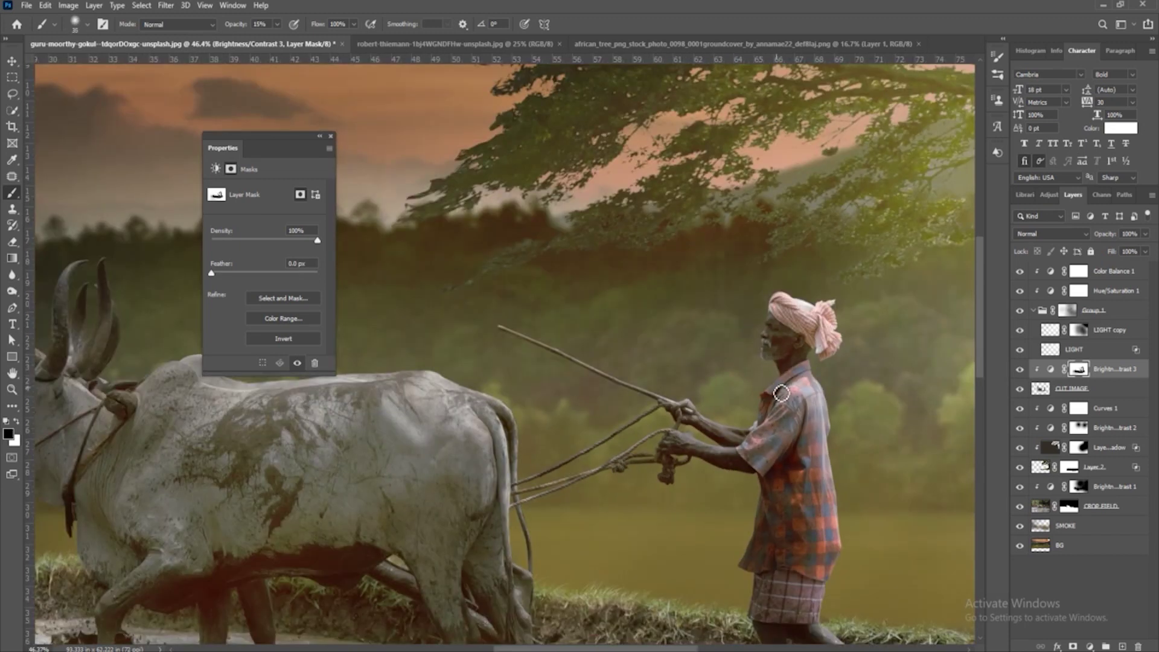
pyautogui.scroll(-2, 781, 393)
pyautogui.scroll(3, 483, 410)
pyautogui.press(']')
pyautogui.scroll(2, 589, 501)
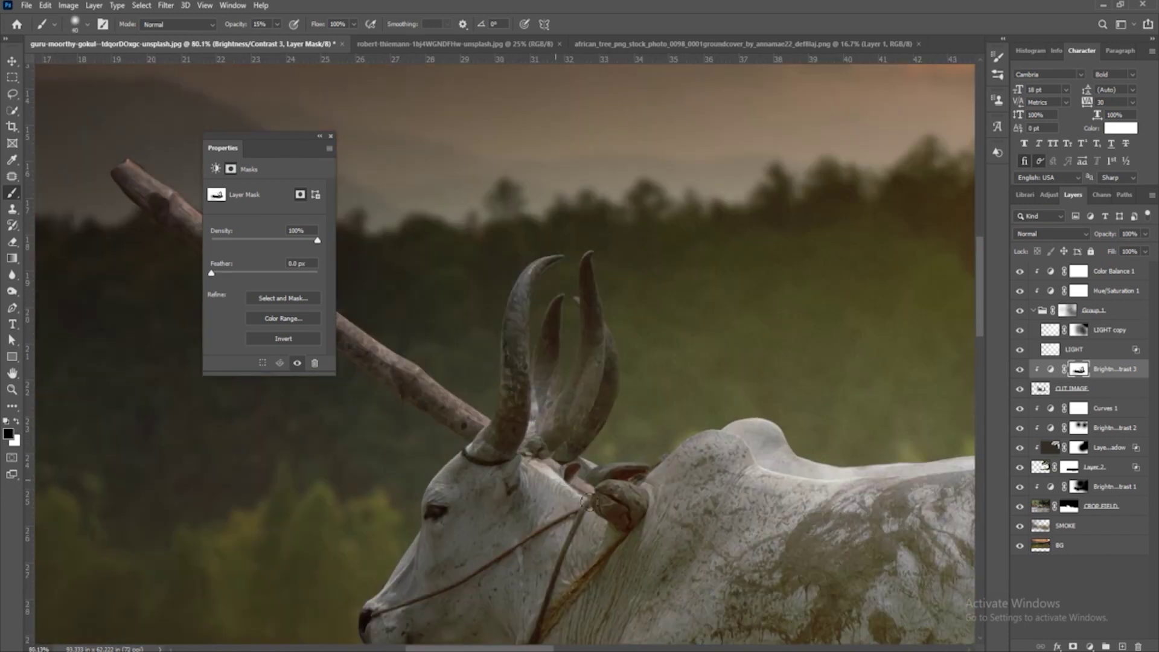
# Paint black with a small brush along the ox's horns on the mask.
pyautogui.press('x')
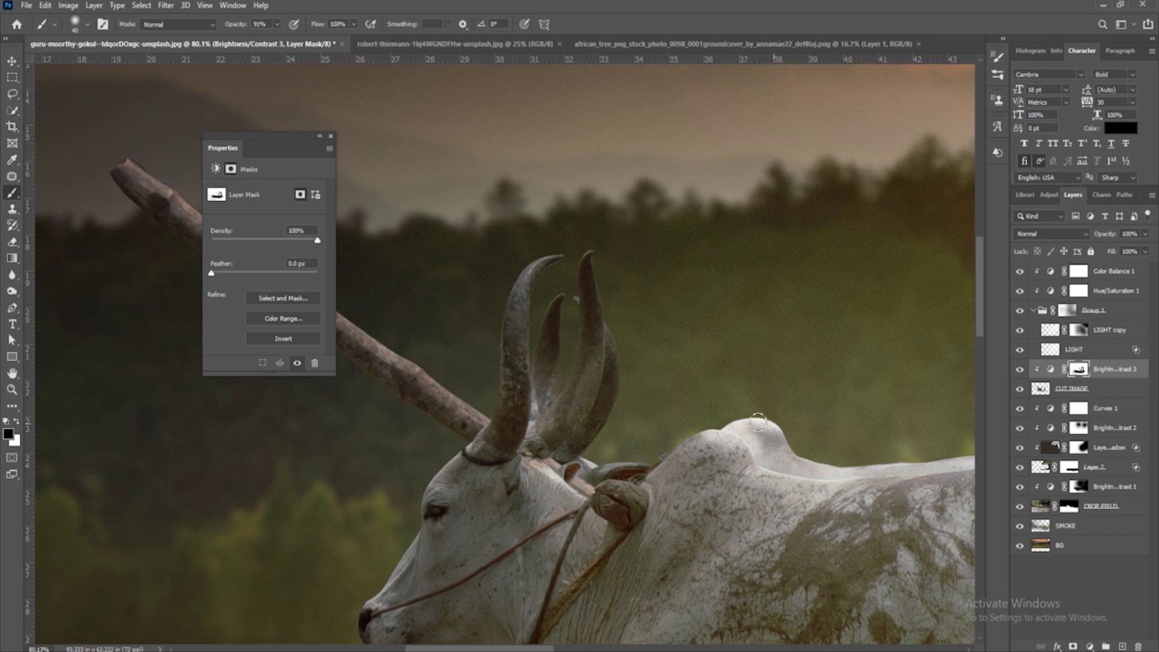
pyautogui.press('[')
pyautogui.press('[')
pyautogui.press('[')
pyautogui.scroll(2, 751, 444)
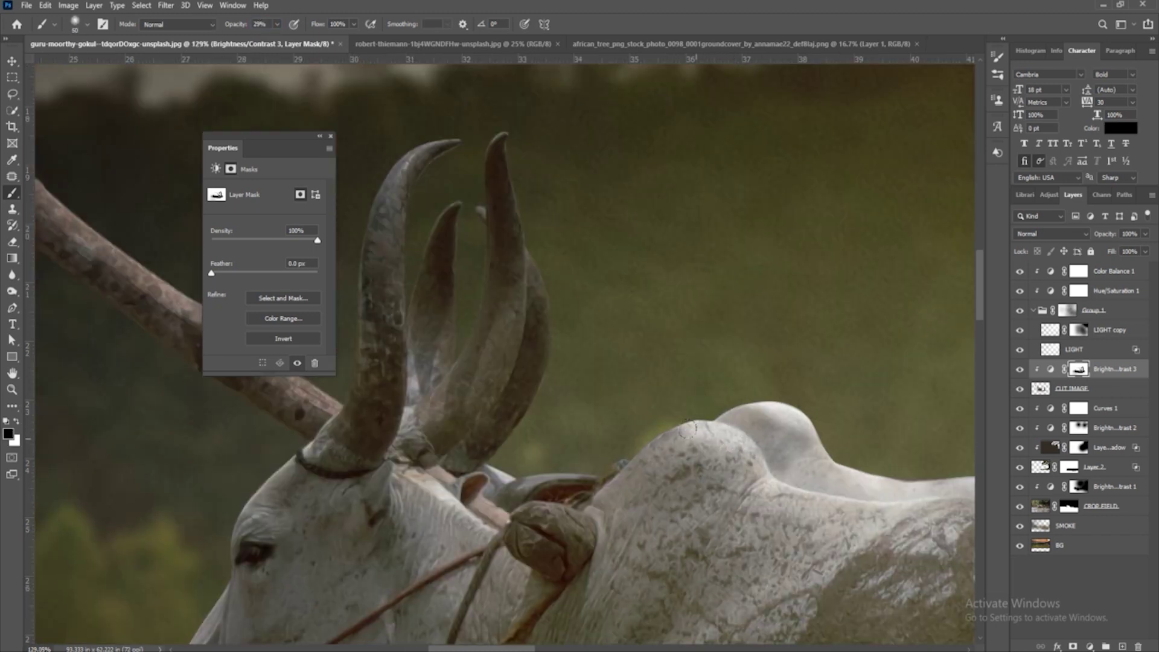
pyautogui.scroll(-3, 751, 422)
pyautogui.scroll(2, 599, 465)
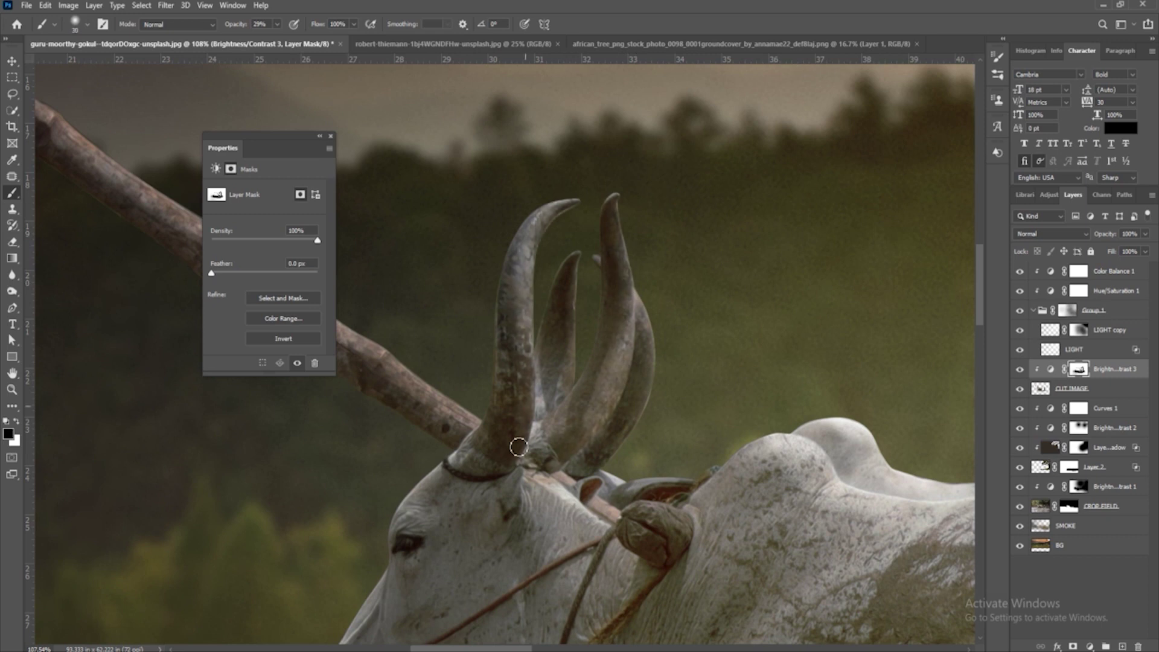
pyautogui.scroll(-3, 466, 293)
pyautogui.scroll(1, 447, 375)
pyautogui.scroll(-2, 405, 261)
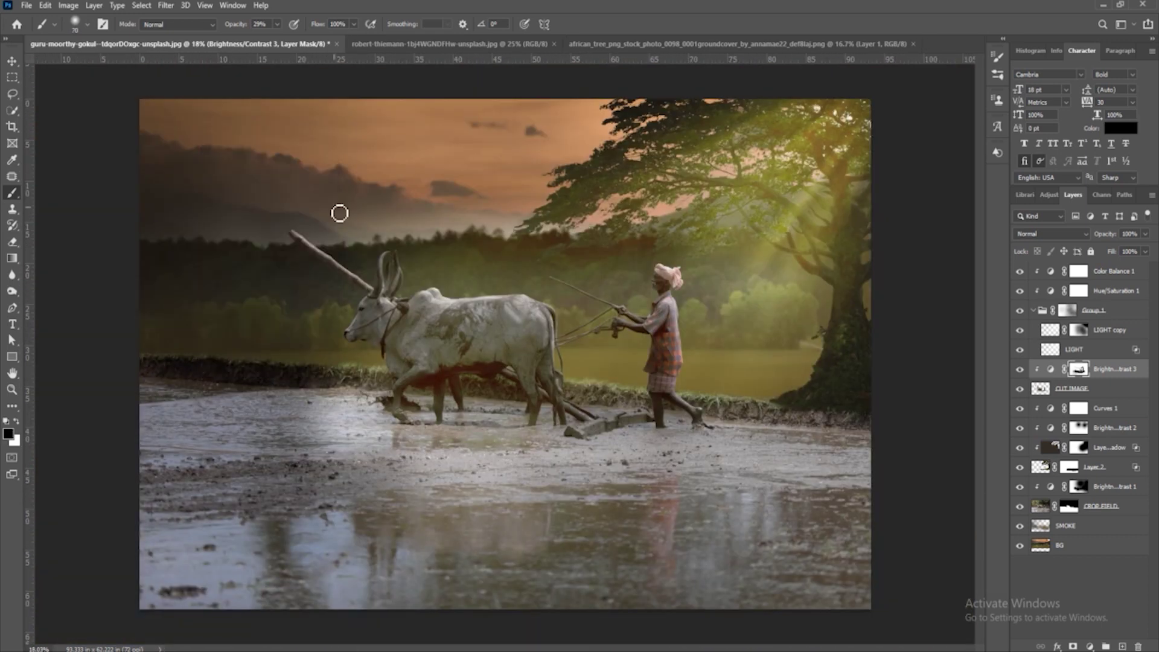
# Give CUT IMAGE a wide yellow Inner Shadow layer style.
pyautogui.click(1106, 386)
pyautogui.doubleClick(1106, 378)
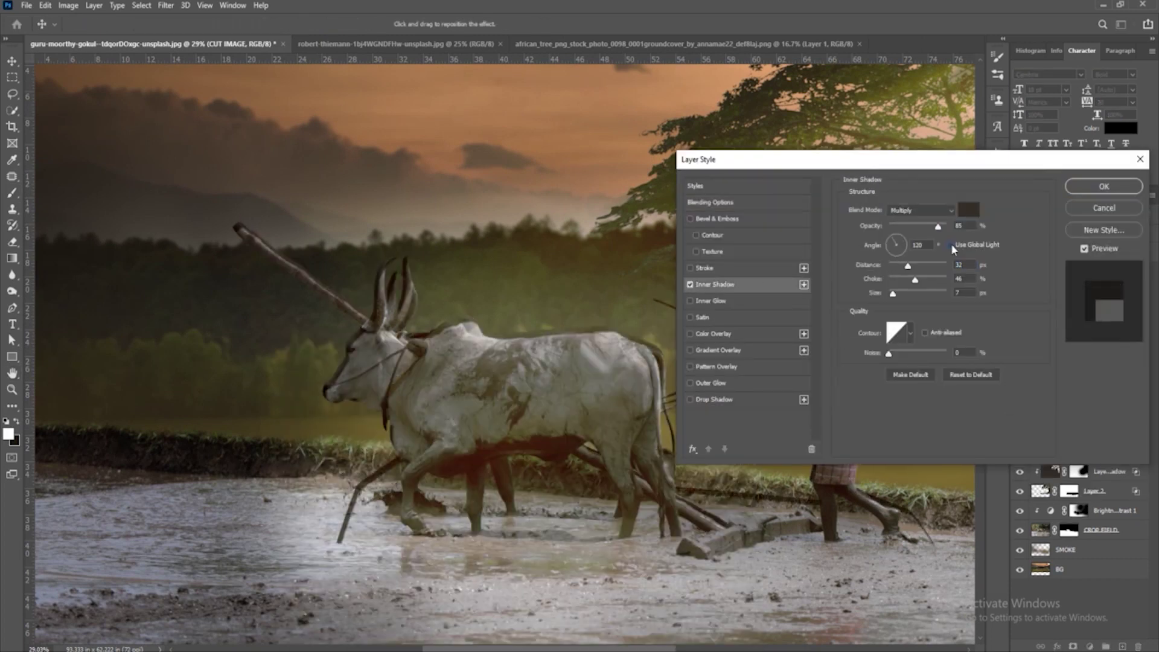
pyautogui.click(969, 209)
pyautogui.moveTo(750, 559); pyautogui.dragTo(807, 419)
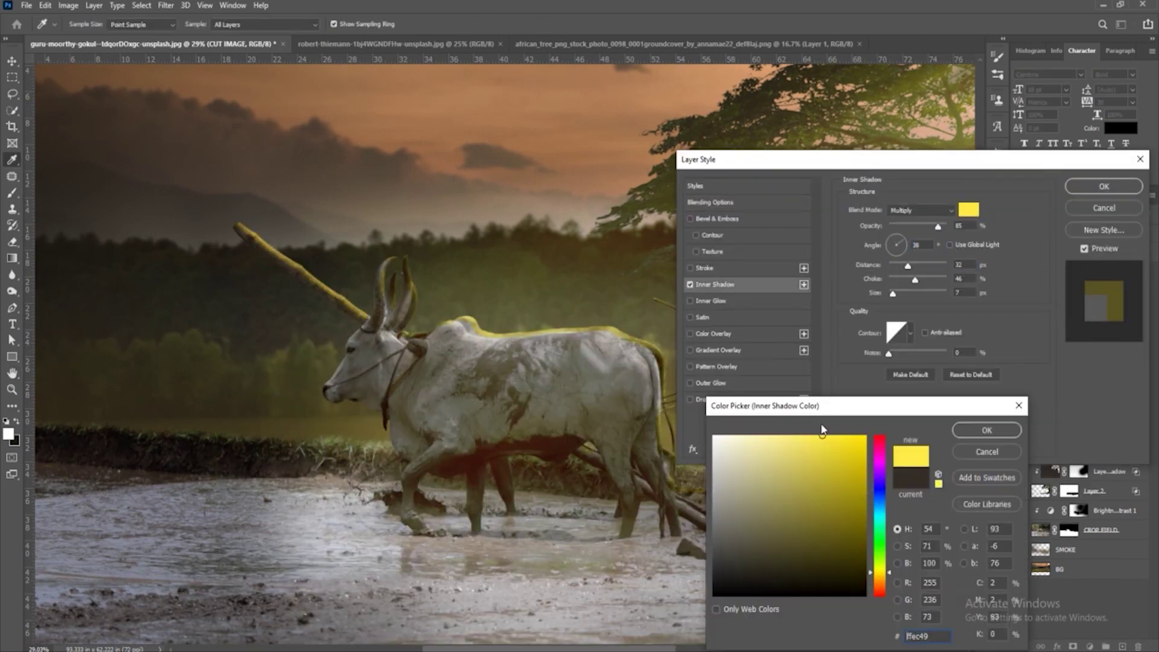
pyautogui.press('Return')
pyautogui.moveTo(892, 292); pyautogui.dragTo(907, 296)
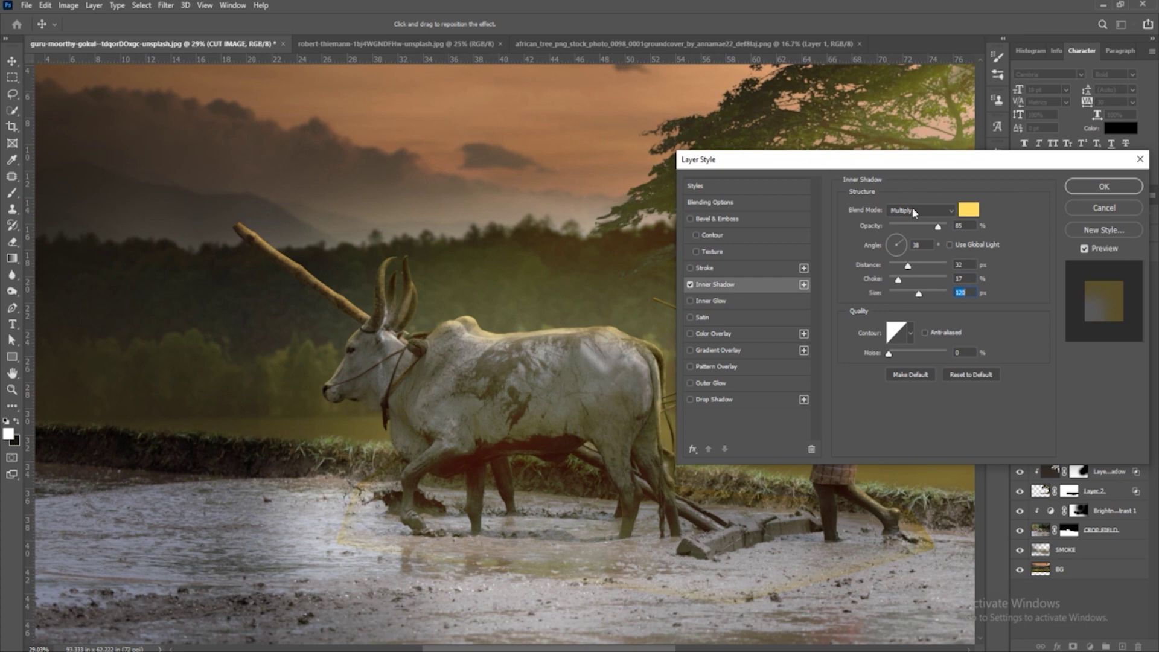
pyautogui.press('Return')
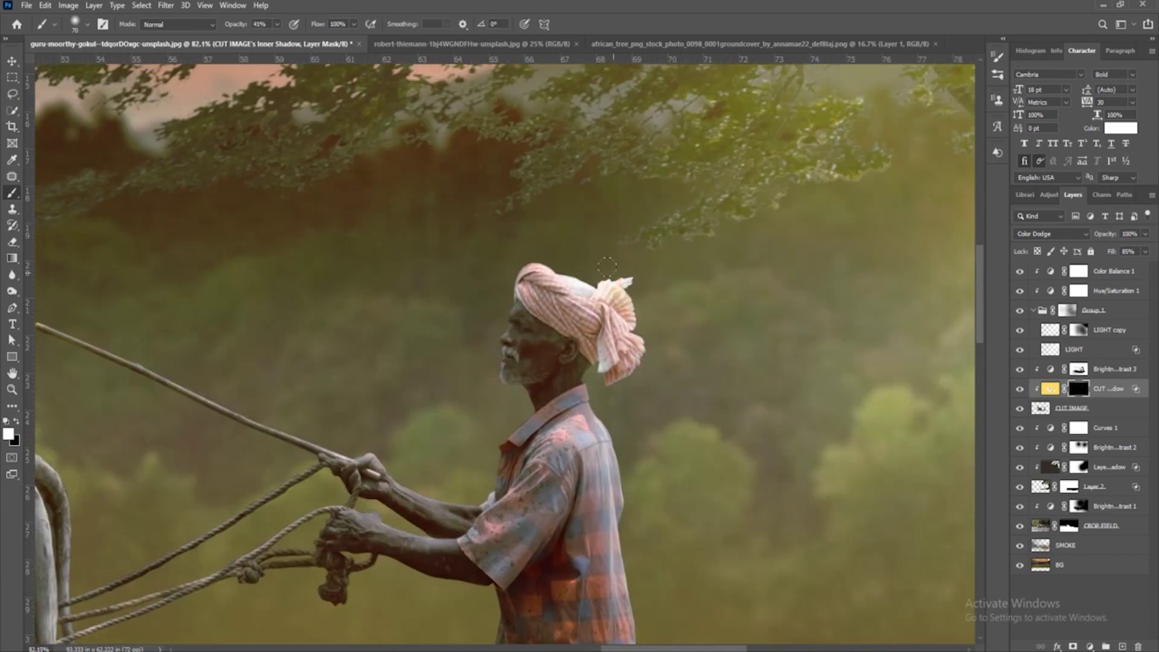
# Paint white glow along the turban edge, shirt edge and behind the raised leg.
pyautogui.moveTo(607, 266); pyautogui.dragTo(627, 377)
pyautogui.moveTo(603, 199); pyautogui.dragTo(615, 597)
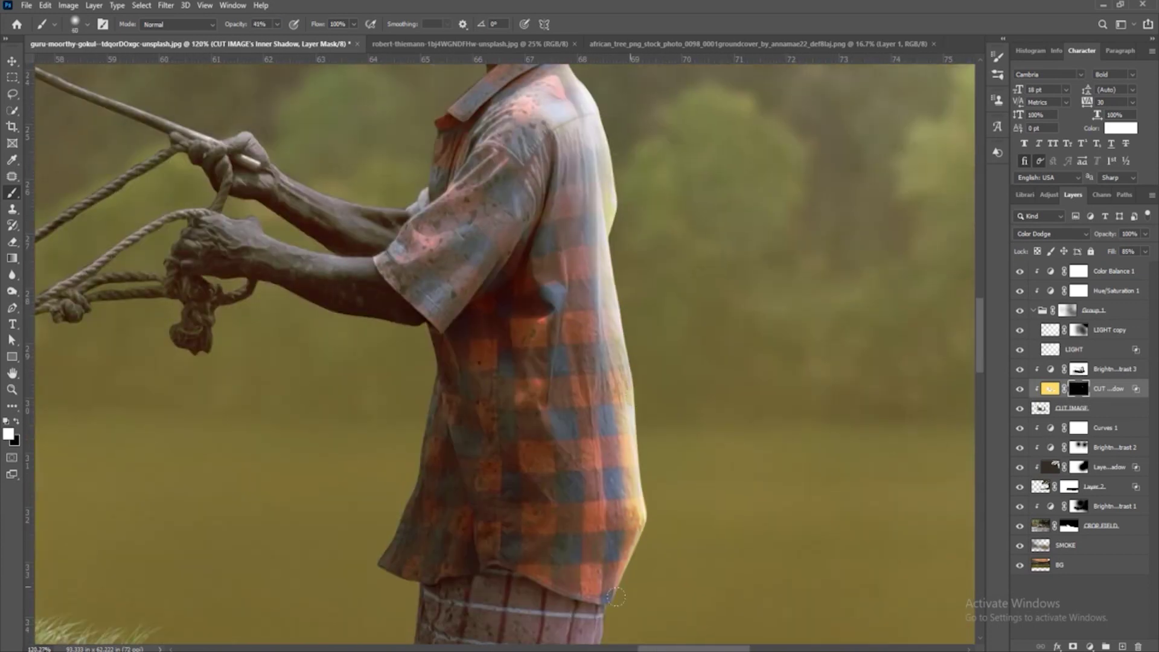
pyautogui.scroll(-5, 616, 597)
pyautogui.moveTo(646, 350); pyautogui.dragTo(839, 465)
pyautogui.press('x')
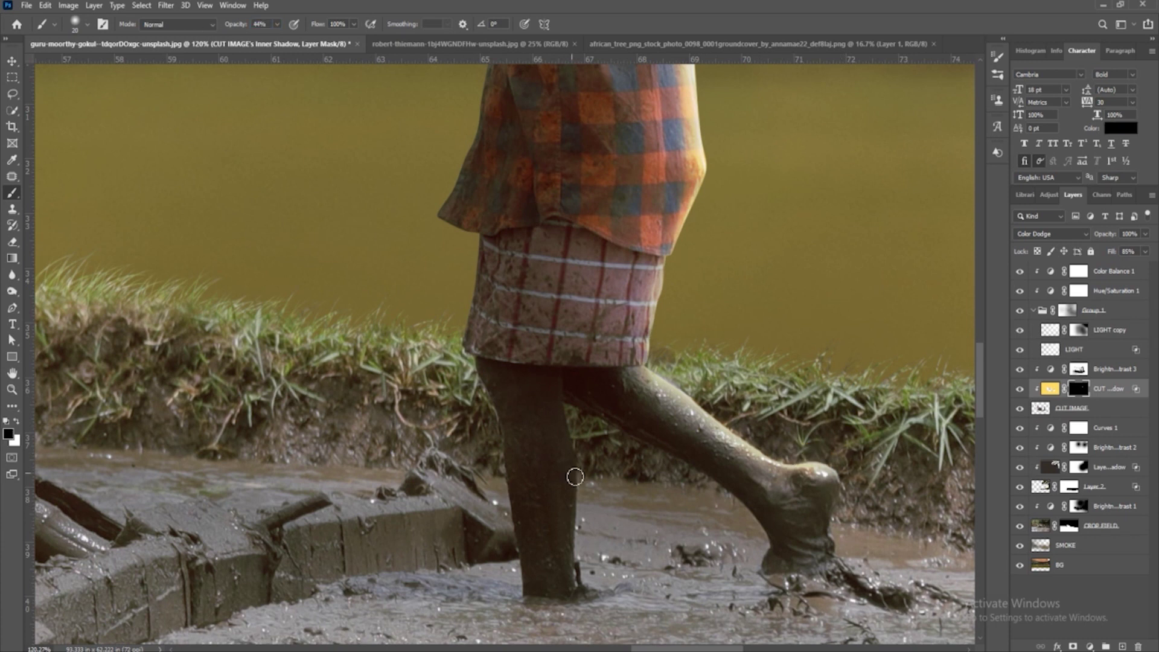
pyautogui.press('x')
pyautogui.scroll(3, 297, 394)
pyautogui.hotkey('ctrl', '0')
pyautogui.scroll(5, 253, 262)
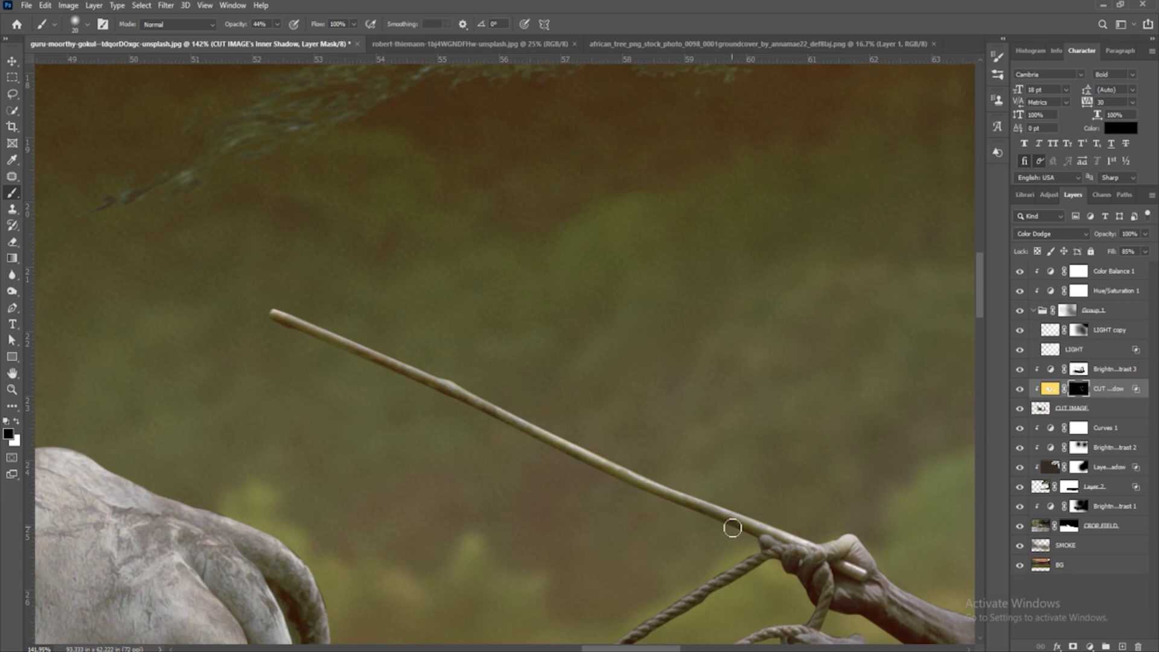
# Add rim light along the farmer's hands, forearms and arms.
pyautogui.press('x')
pyautogui.scroll(3, 732, 528)
pyautogui.moveTo(661, 397); pyautogui.dragTo(809, 444)
pyautogui.moveTo(525, 465); pyautogui.dragTo(767, 531)
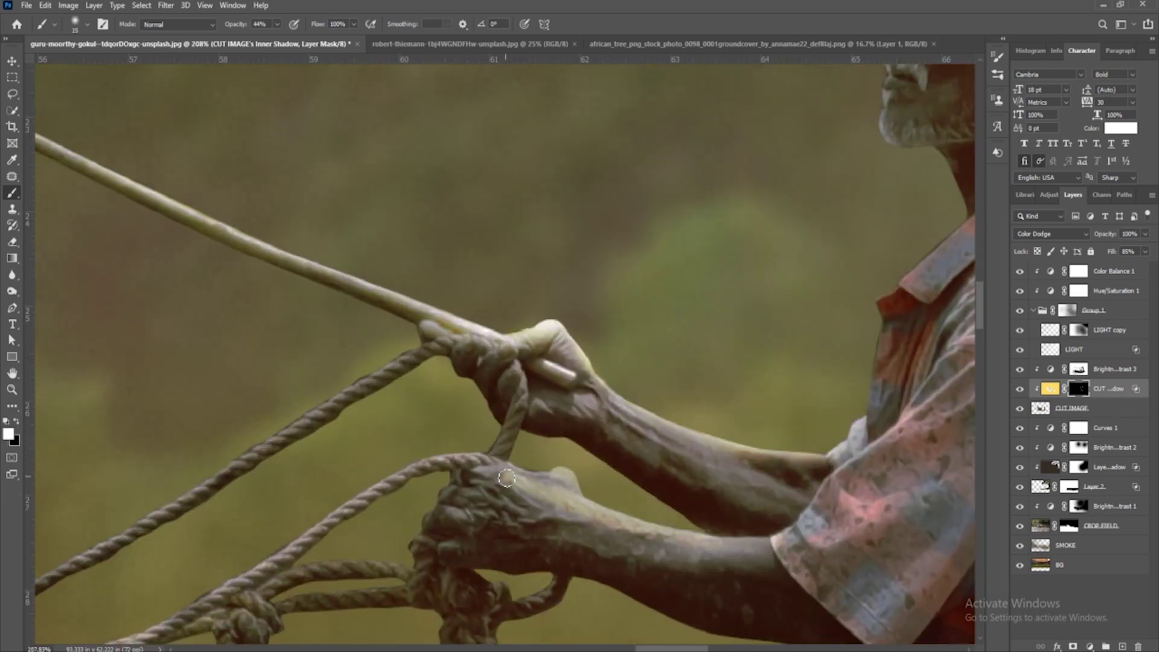
pyautogui.moveTo(569, 473); pyautogui.dragTo(434, 459)
pyautogui.hscroll(-5, 485, 486)
pyautogui.scroll(-3, 485, 486)
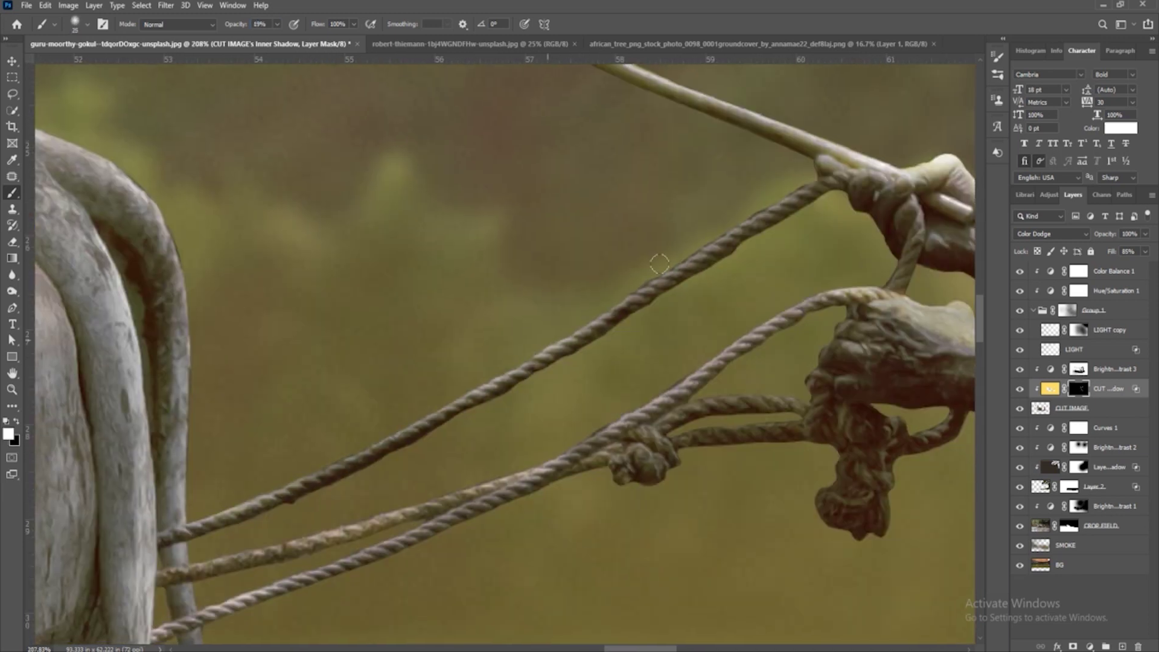
pyautogui.scroll(-2, 508, 257)
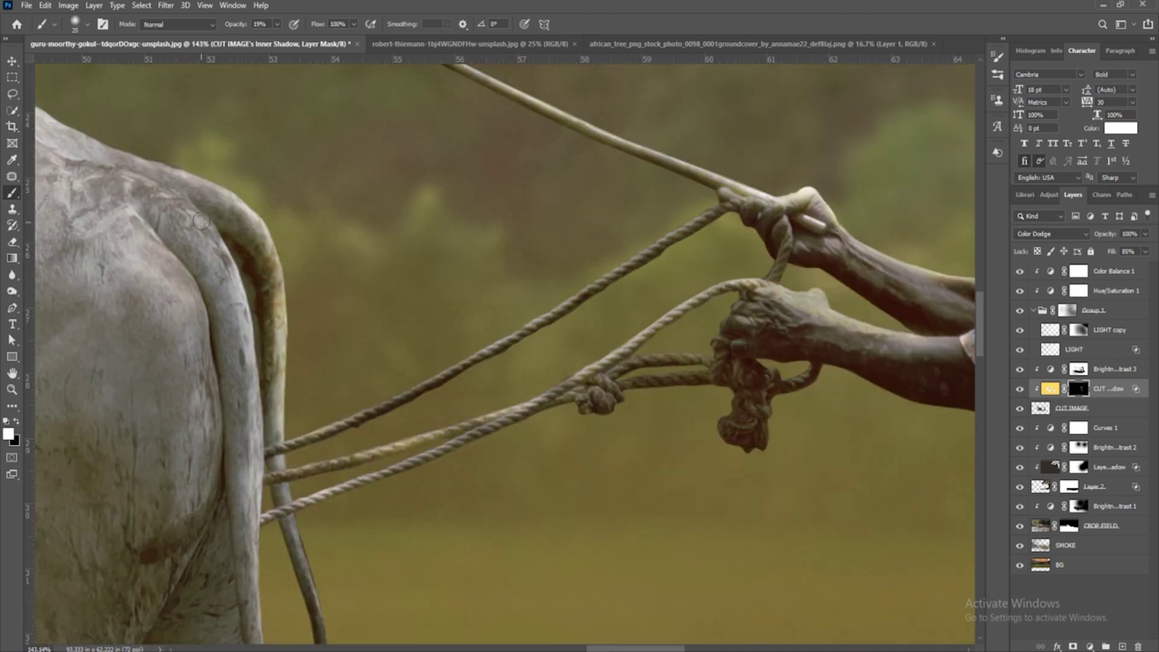
pyautogui.scroll(-3, 389, 511)
pyautogui.hscroll(-2, 390, 512)
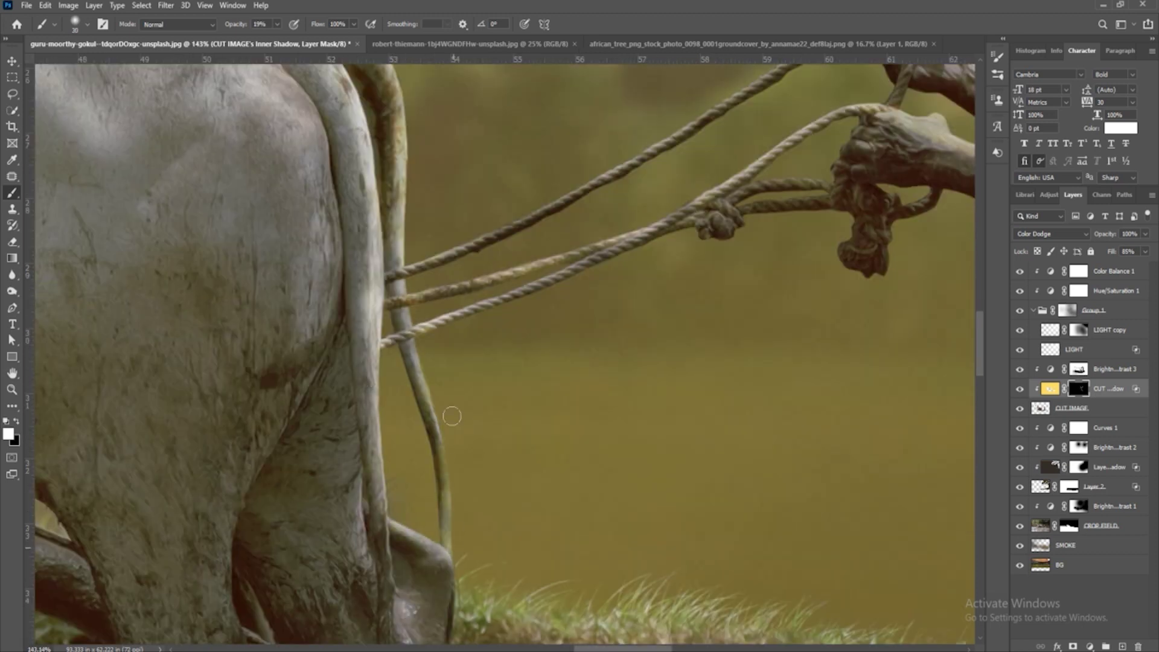
pyautogui.scroll(2, 389, 268)
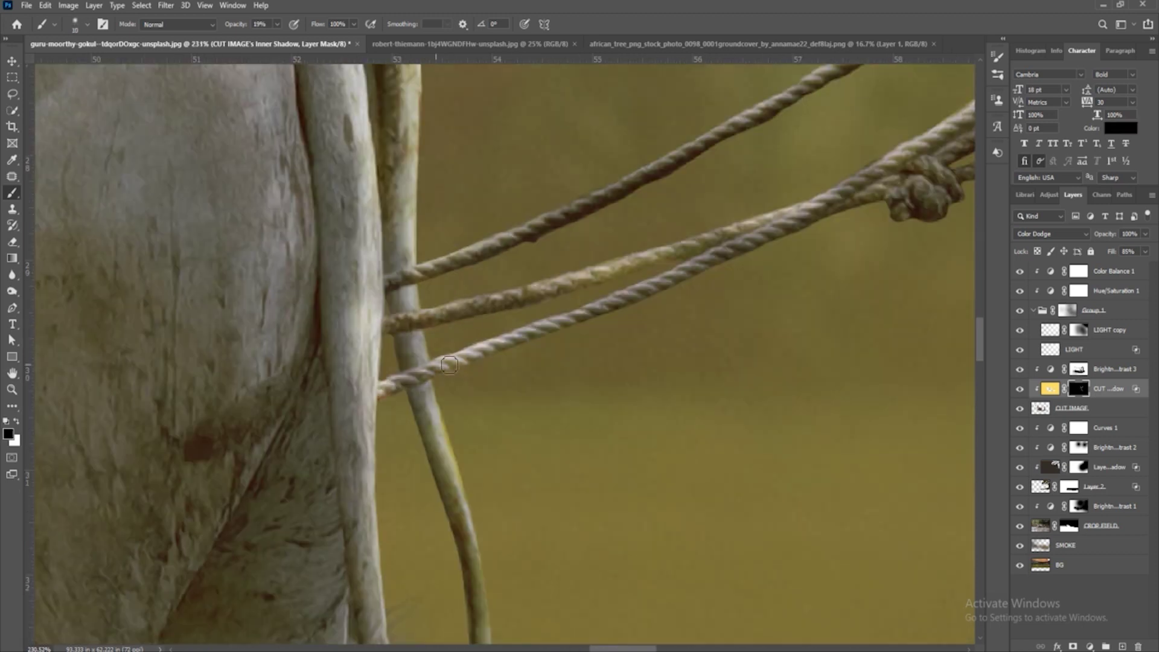
pyautogui.scroll(-5, 621, 380)
pyautogui.scroll(3, 595, 408)
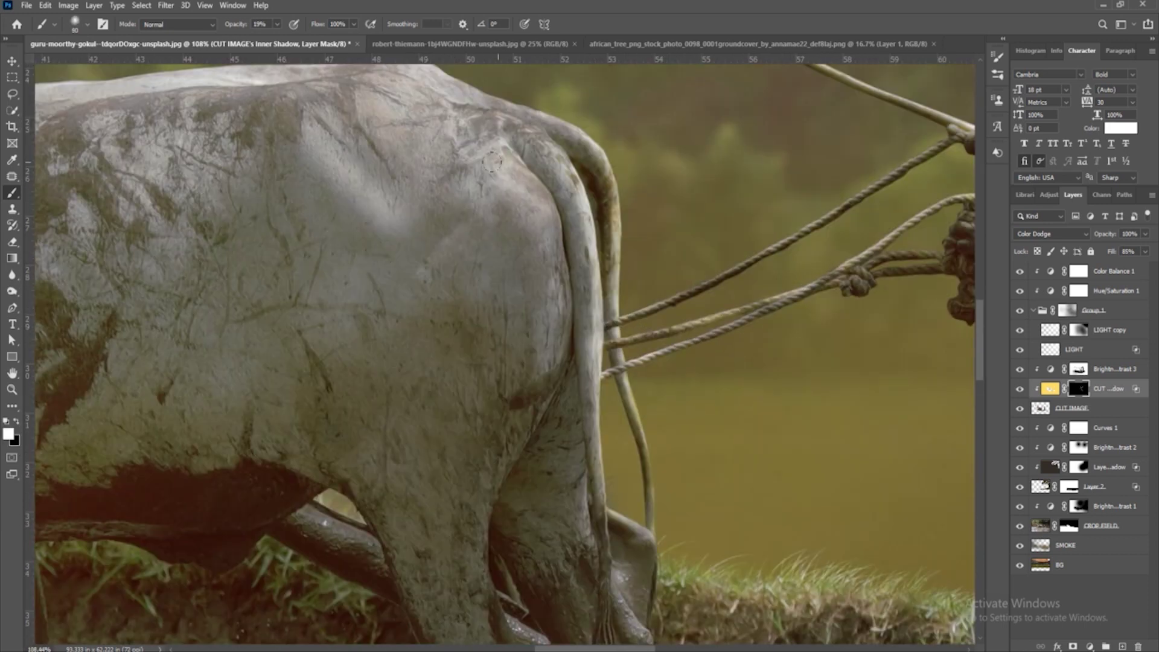
# With a smaller brush, brighten the ox's back ridge and rump, then tone down part of the rump.
pyautogui.press('[')
pyautogui.press('[')
pyautogui.press('[')
pyautogui.scroll(-3, 362, 181)
pyautogui.scroll(3, 390, 295)
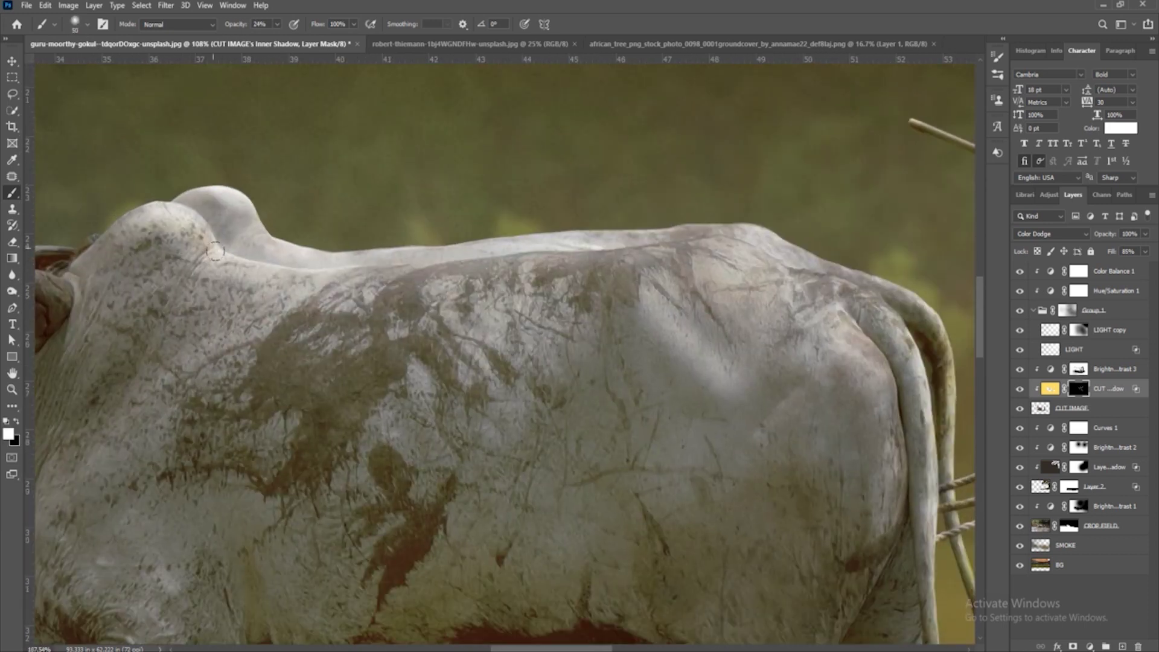
pyautogui.moveTo(390, 295)
pyautogui.mouseDown()
pyautogui.moveTo(695, 257)
pyautogui.moveTo(809, 275)
pyautogui.mouseUp()
pyautogui.moveTo(230, 199)
pyautogui.mouseDown()
pyautogui.moveTo(819, 266)
pyautogui.moveTo(917, 302)
pyautogui.mouseUp()
pyautogui.moveTo(809, 272); pyautogui.dragTo(899, 319)
pyautogui.press('x')
pyautogui.moveTo(839, 272); pyautogui.dragTo(882, 296)
pyautogui.press('x')
pyautogui.scroll(-4, 881, 297)
pyautogui.scroll(5, 710, 204)
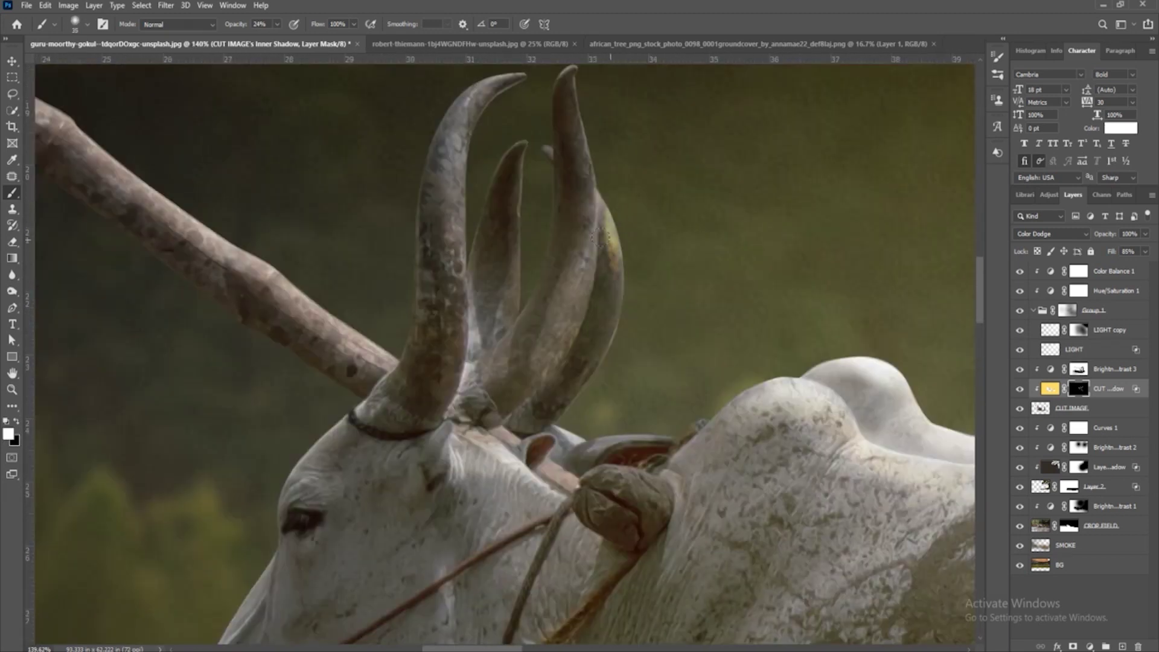
# Add faint 5%-strength rim light along the edges of both horns.
pyautogui.moveTo(601, 199); pyautogui.dragTo(598, 398)
pyautogui.press('x')
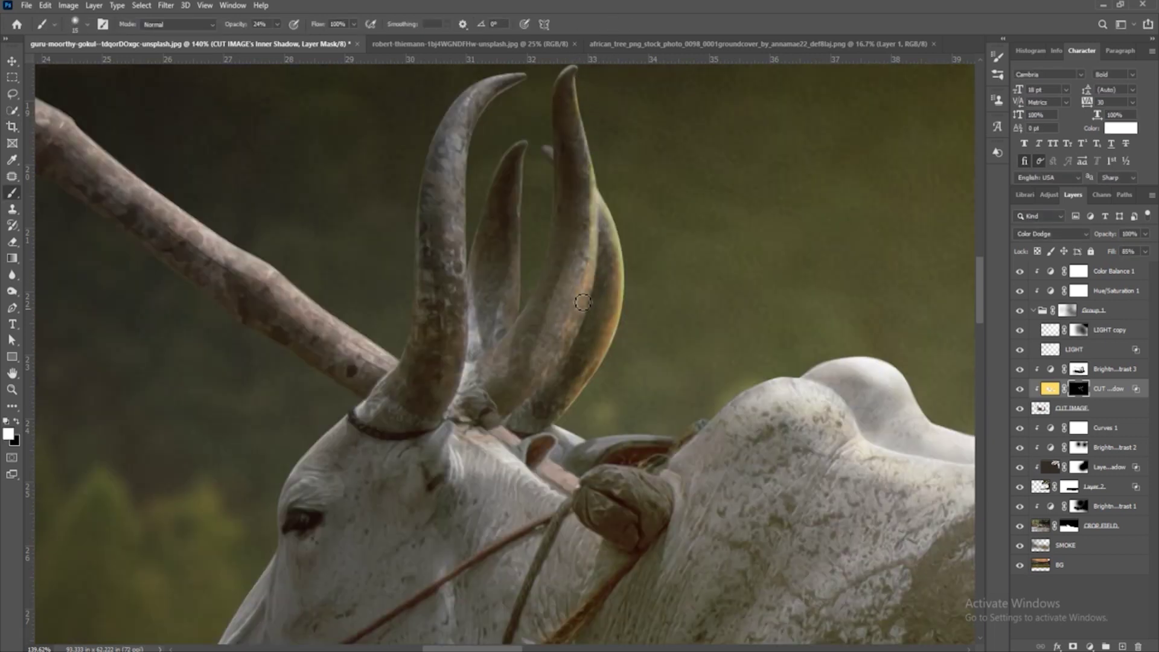
pyautogui.press('0')
pyautogui.press('5')
pyautogui.moveTo(594, 181); pyautogui.dragTo(576, 289)
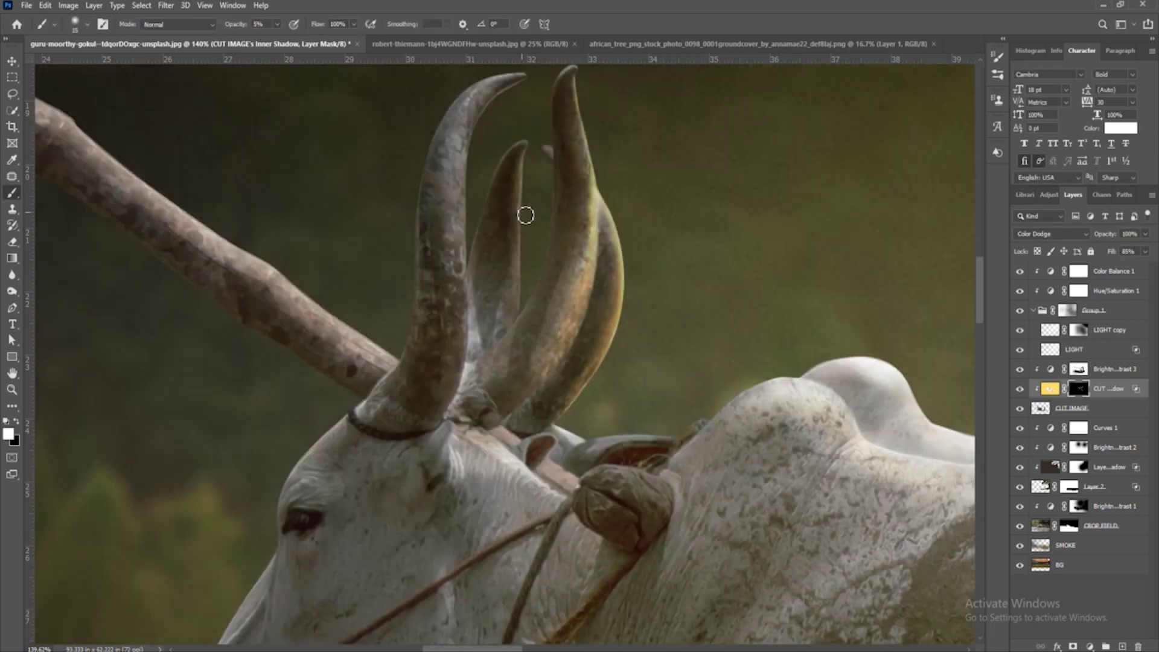
pyautogui.moveTo(459, 233); pyautogui.dragTo(468, 350)
pyautogui.press('x')
pyautogui.press('x')
pyautogui.scroll(-3, 298, 183)
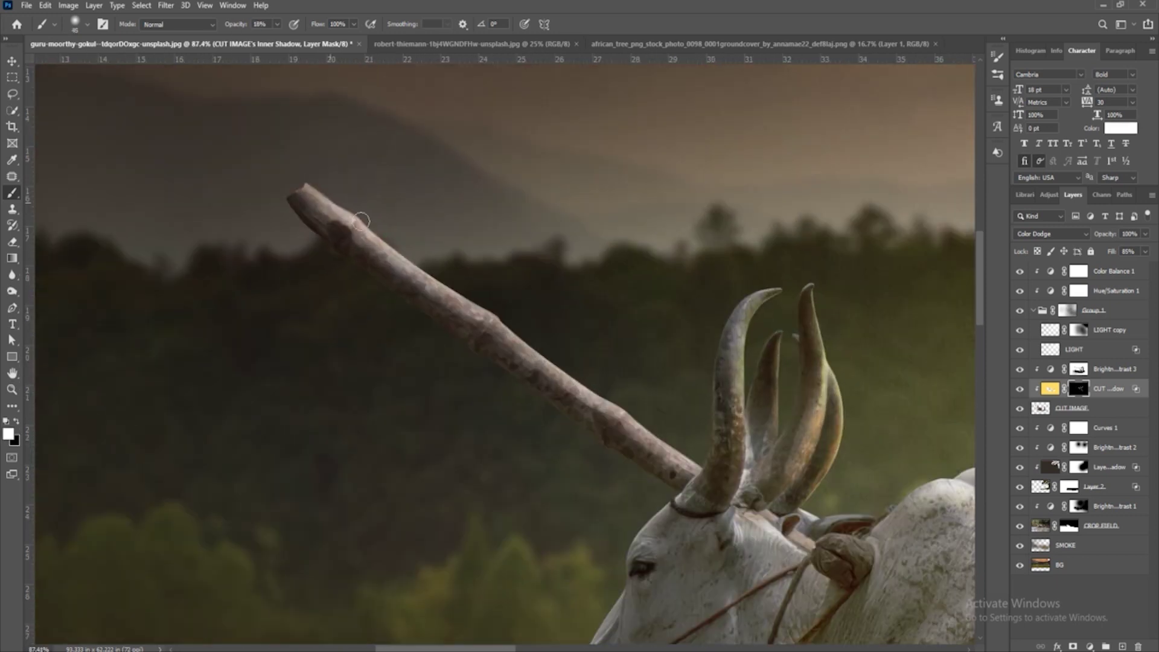
pyautogui.scroll(-2, 411, 244)
pyautogui.scroll(-2, 411, 244)
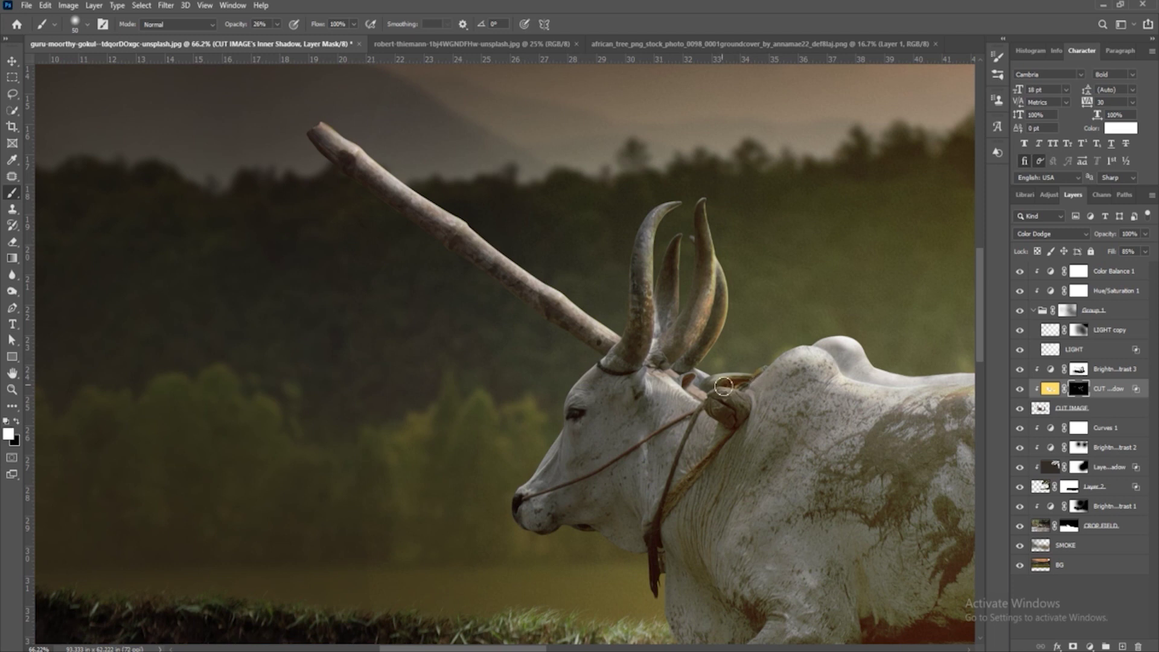
pyautogui.scroll(-2, 547, 177)
# Stamp all visible layers into a new merged layer and start renaming it.
pyautogui.press('v')
pyautogui.hotkey('ctrl', 'shift', 'alt', 'e')
pyautogui.doubleClick(1077, 271)
# Name the stamp 'MERGED LAYER' and add a yellow Color Dodge fill with an inverted mask.
pyautogui.write('MERGED LAYER')
pyautogui.press('Return')
pyautogui.click(1101, 545)
pyautogui.click(1089, 646)
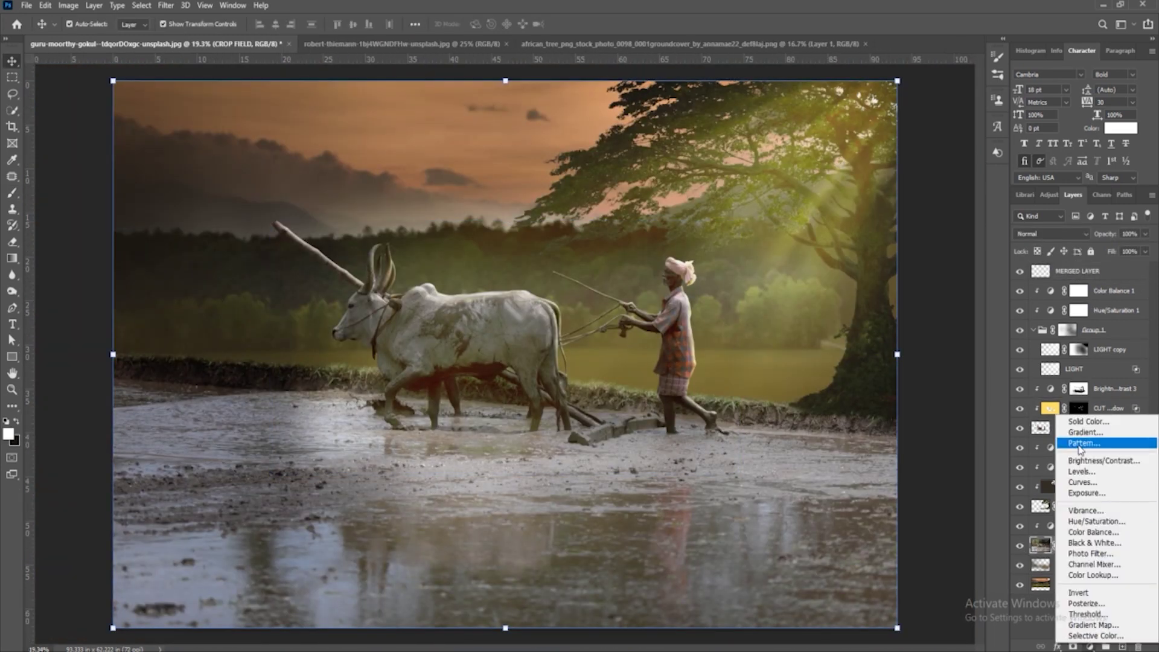
pyautogui.click(1050, 418)
pyautogui.click(974, 432)
pyautogui.hotkey('shift', 'alt', 'd')
pyautogui.hotkey('ctrl', '\\')
pyautogui.hotkey('ctrl', 'i')
# Enlarge the brush, then duplicate the yellow Color Fill layer and select the copy.
pyautogui.press('b')
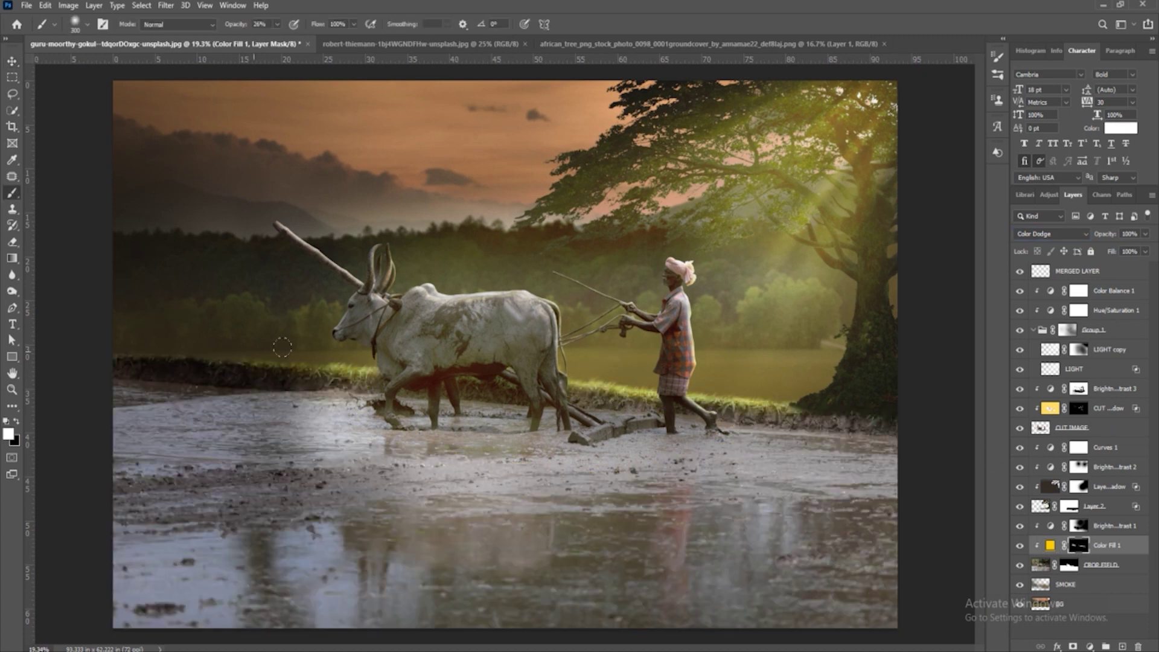
pyautogui.scroll(3, 858, 456)
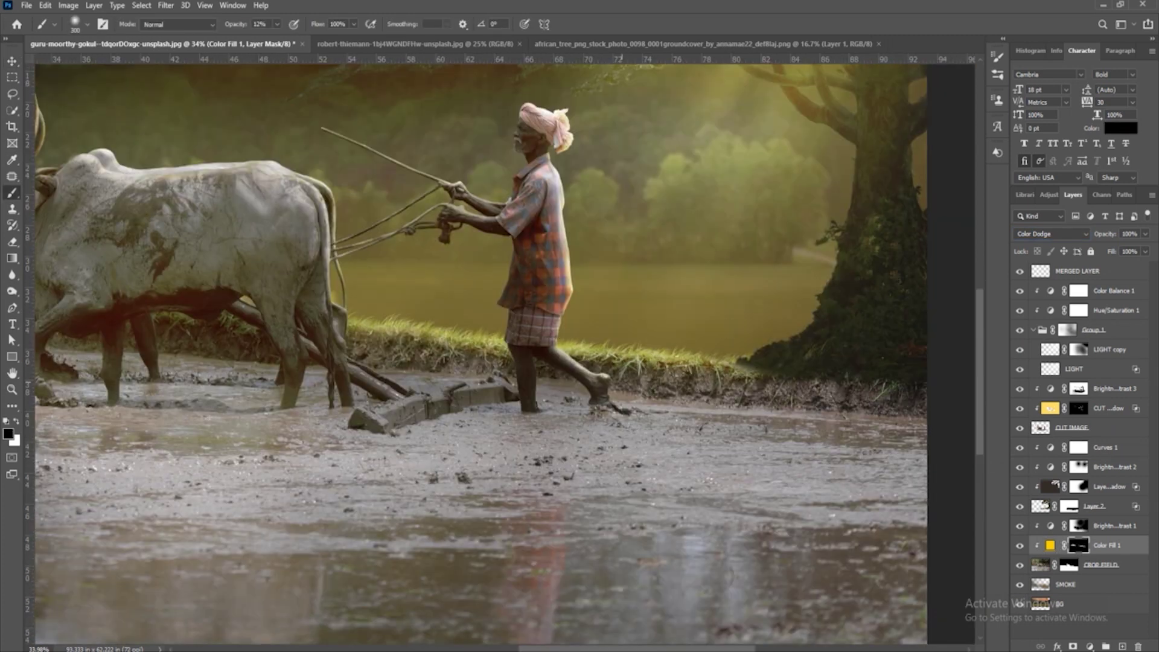
pyautogui.scroll(2, 860, 302)
pyautogui.hotkey('alt', ']')
pyautogui.hotkey('alt', ']')
pyautogui.hotkey('alt', ']')
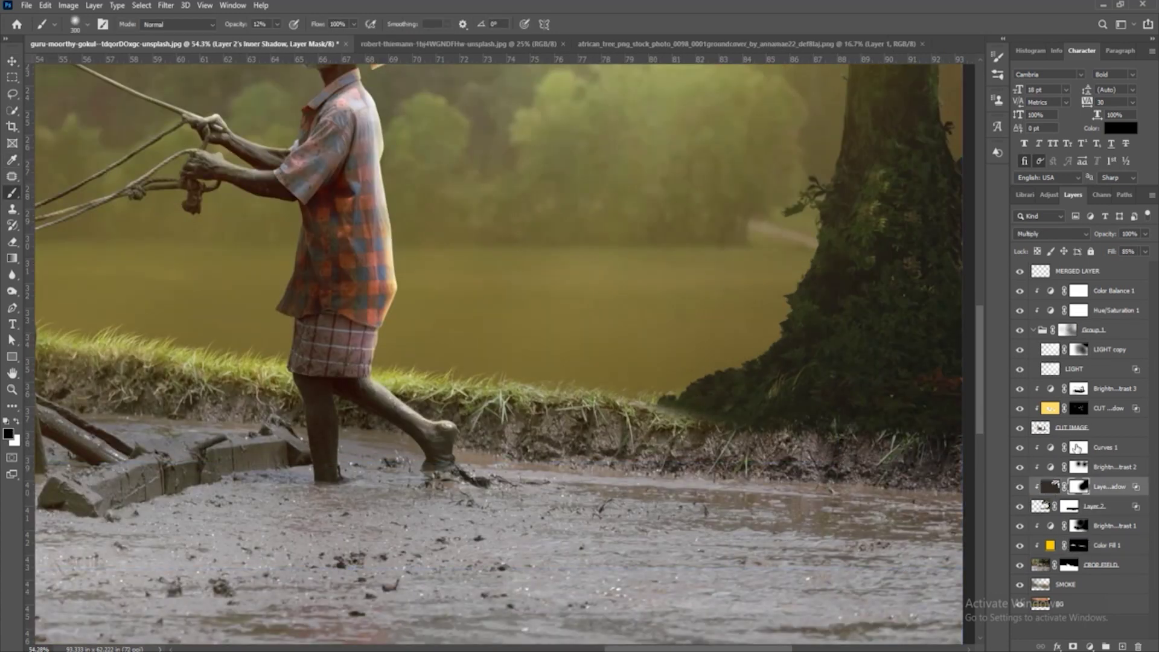
pyautogui.rightClick(1105, 467)
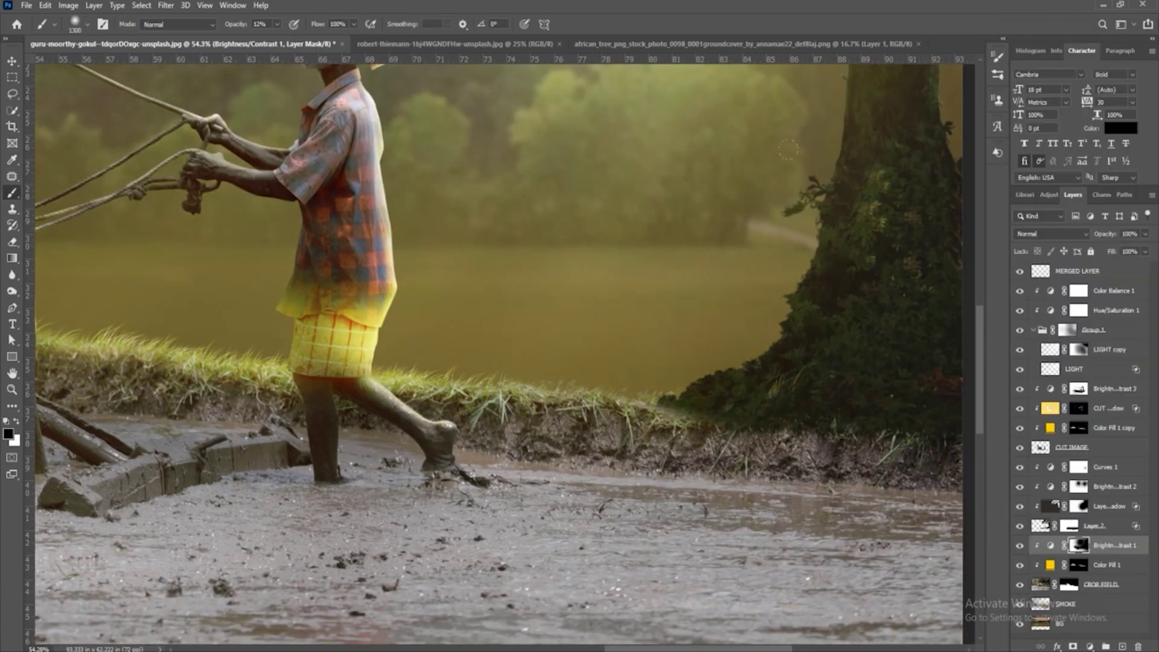
pyautogui.rightClick(1079, 428)
pyautogui.click(1062, 434)
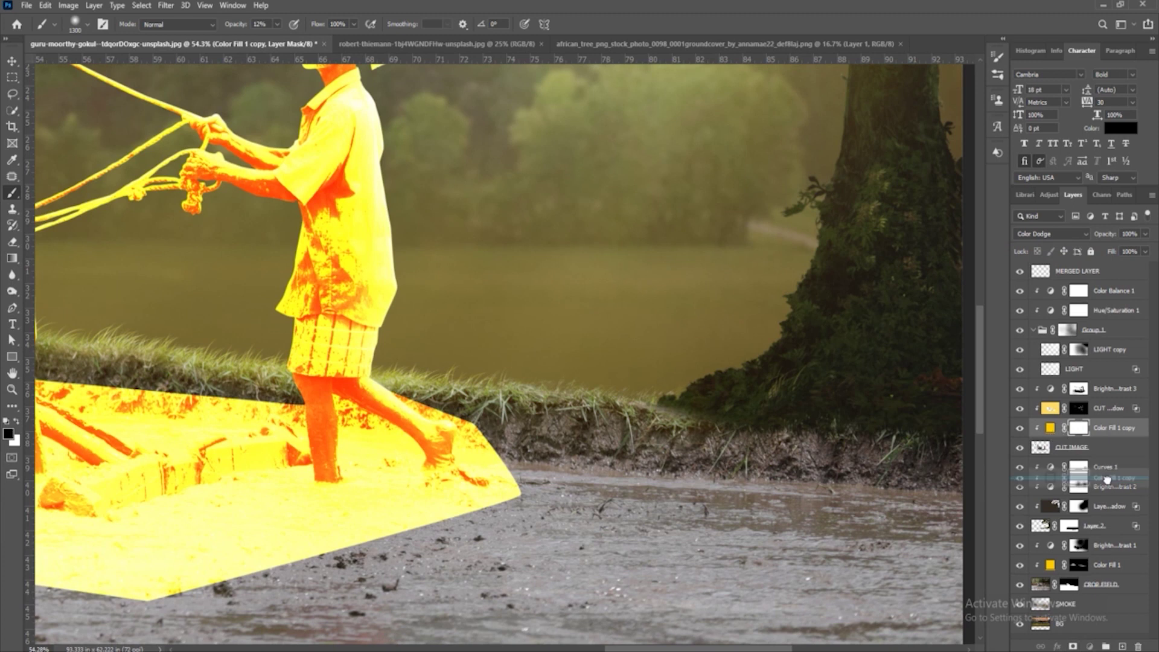
# Move the Color Fill 1 copy below the shadow layer and zoom out.
pyautogui.moveTo(1111, 428); pyautogui.dragTo(1111, 496)
pyautogui.scroll(5, 754, 315)
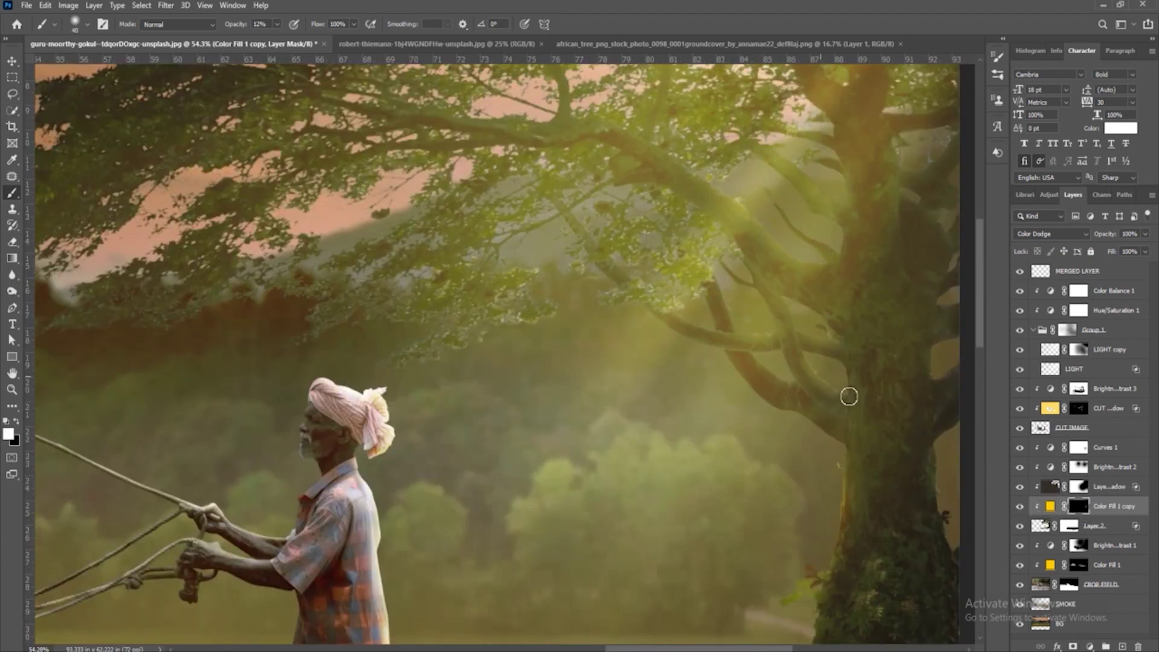
pyautogui.scroll(-3, 797, 298)
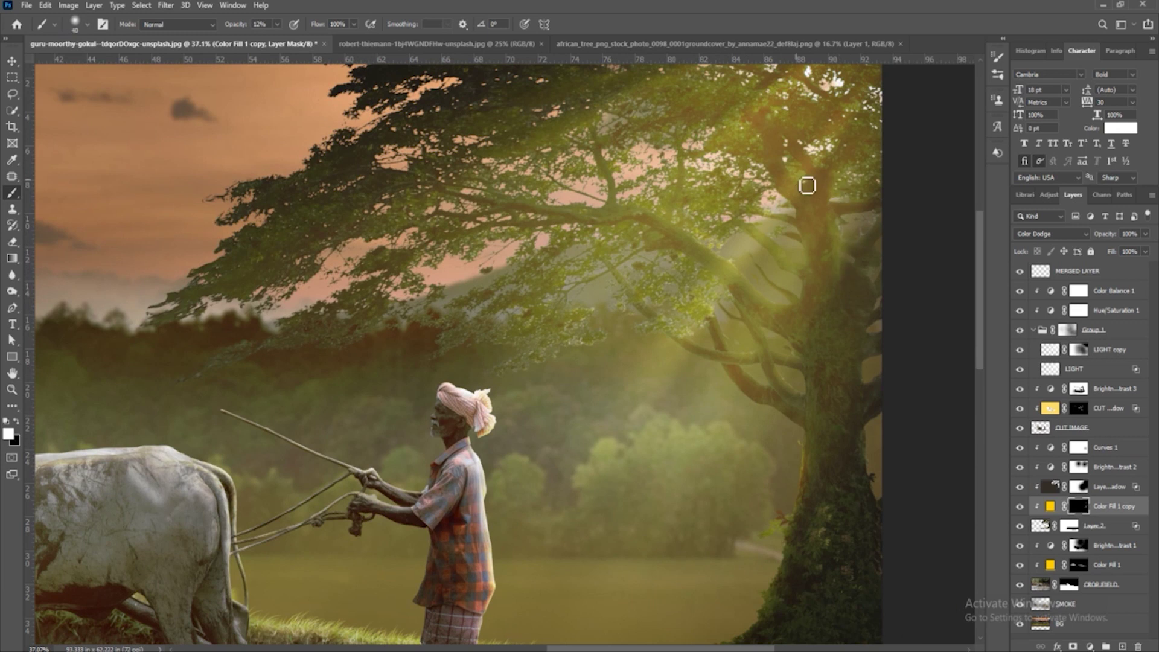
pyautogui.scroll(-2, 869, 440)
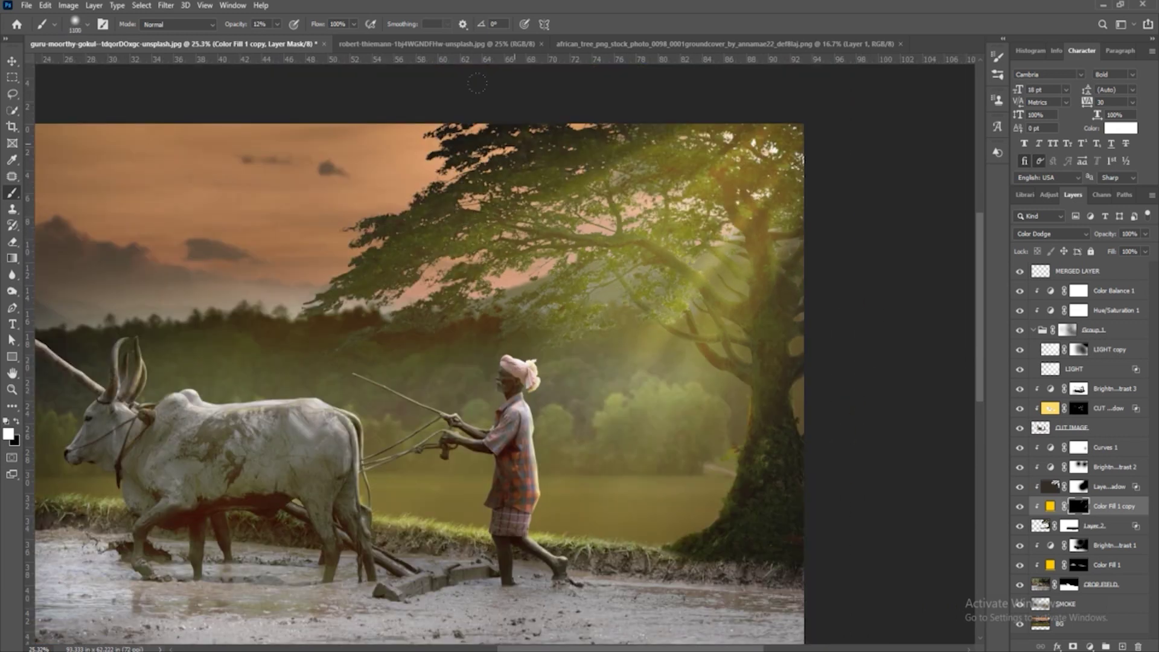
pyautogui.press('v')
pyautogui.scroll(-2, 845, 395)
# Create a new layer named SMOKE, with a soft brush and olive green colour.
pyautogui.hotkey('ctrl', 'shift', 'alt', 'n')
pyautogui.doubleClick(1067, 291)
pyautogui.press('b')
pyautogui.rightClick(81, 167)
pyautogui.press('Escape')
pyautogui.keyDown('alt'); pyautogui.click(754, 386); pyautogui.keyUp('alt')
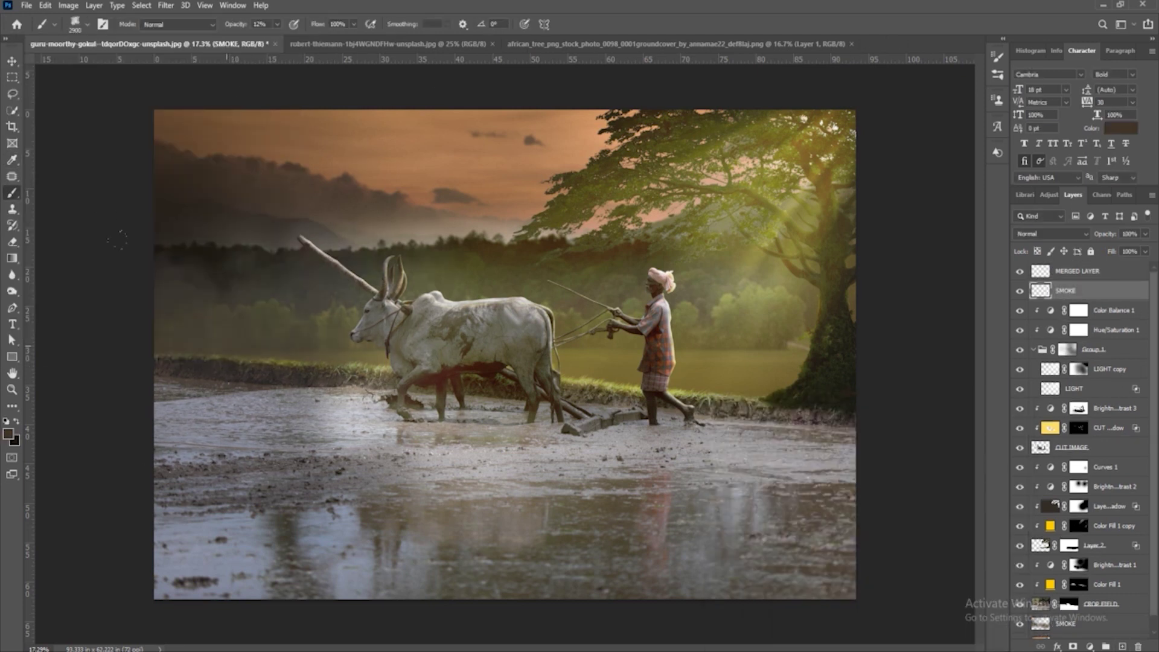
# Paint soft haze at the tree base, add a new haze layer, and pick light blue.
pyautogui.moveTo(803, 368); pyautogui.dragTo(827, 380)
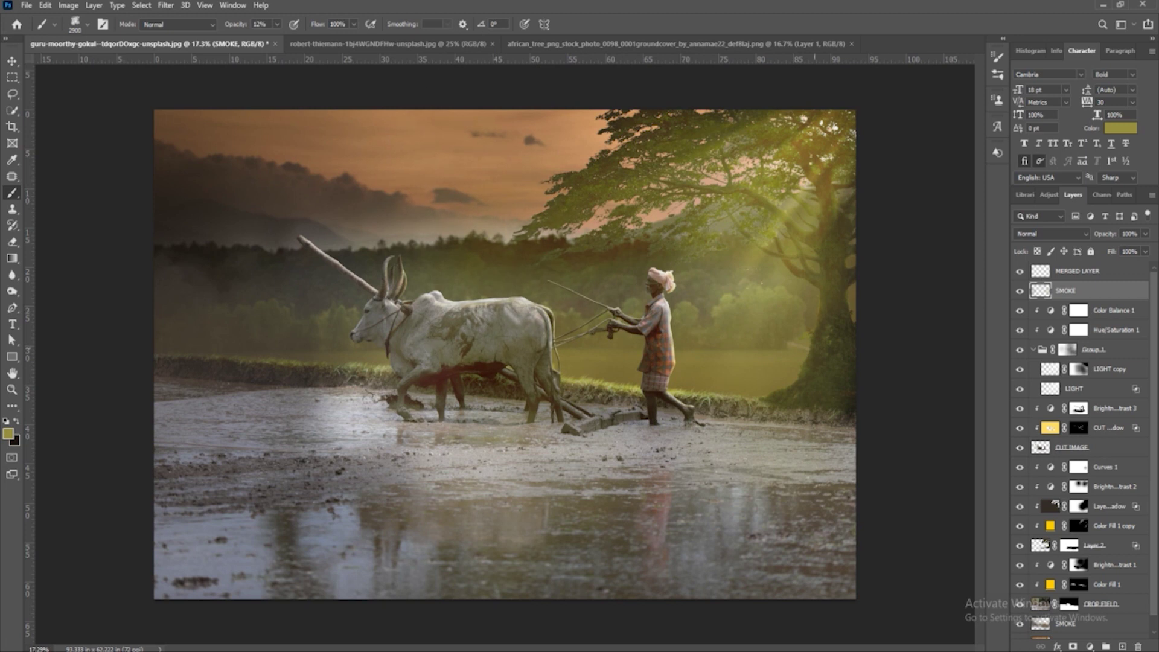
pyautogui.hotkey('ctrl', 'shift', 'alt', 'n')
pyautogui.scroll(1, 505, 353)
pyautogui.click(8, 433)
pyautogui.click(763, 530)
pyautogui.click(988, 430)
pyautogui.click(8, 433)
pyautogui.click(742, 450)
pyautogui.click(988, 430)
# Paint light blue haze behind the ox on Layer 4 below CUT IMAGE, masking it softer at top-left.
pyautogui.click(1081, 433)
pyautogui.keyDown('ctrl'); pyautogui.click(1122, 646); pyautogui.keyUp('ctrl')
pyautogui.moveTo(326, 230); pyautogui.dragTo(362, 362)
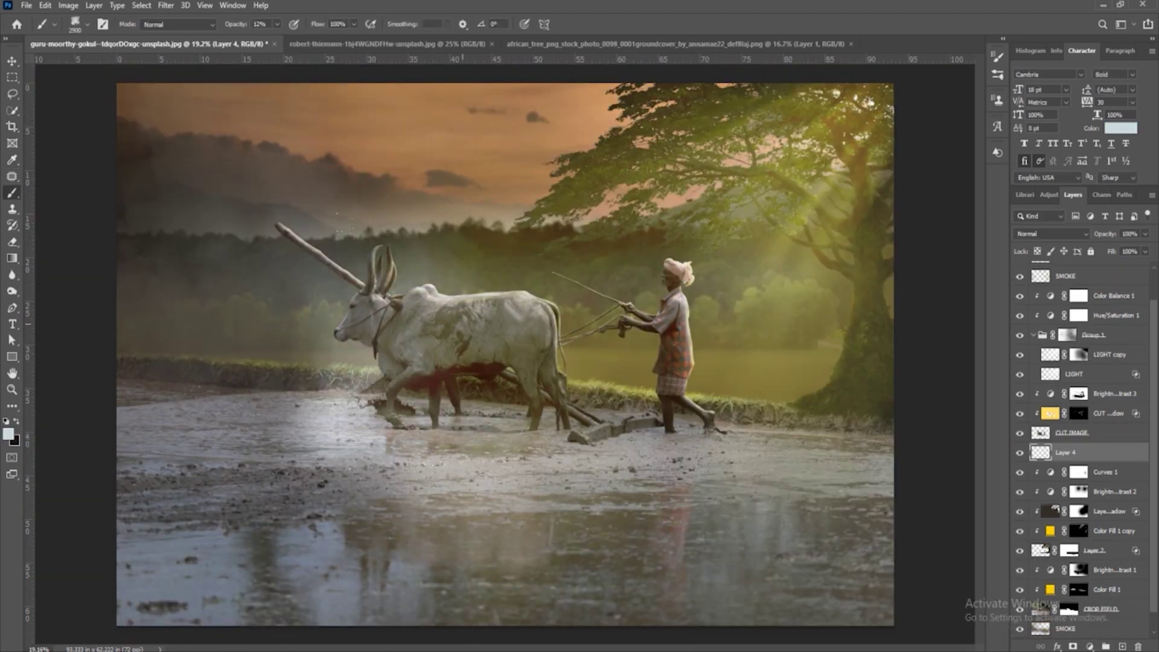
pyautogui.click(1073, 646)
pyautogui.click(87, 24)
pyautogui.press('d')
pyautogui.moveTo(242, 181); pyautogui.dragTo(182, 110)
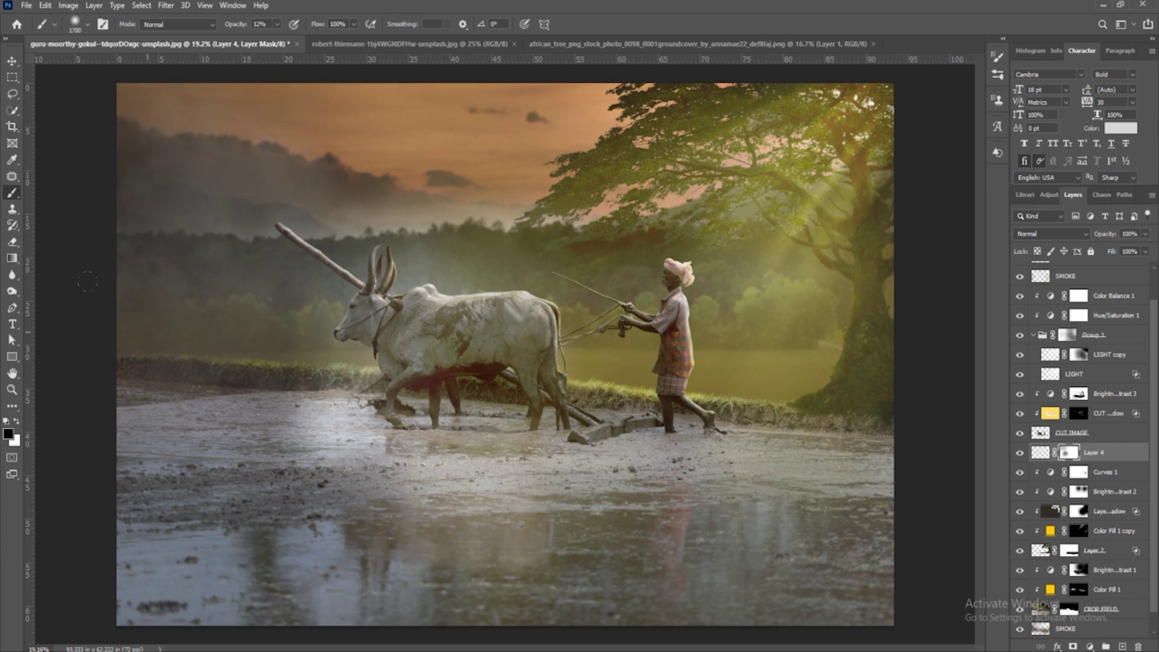
# Colorize Layer 4's haze with Hue/Saturation.
pyautogui.click(1039, 453)
pyautogui.hotkey('ctrl', 'u')
pyautogui.click(881, 331)
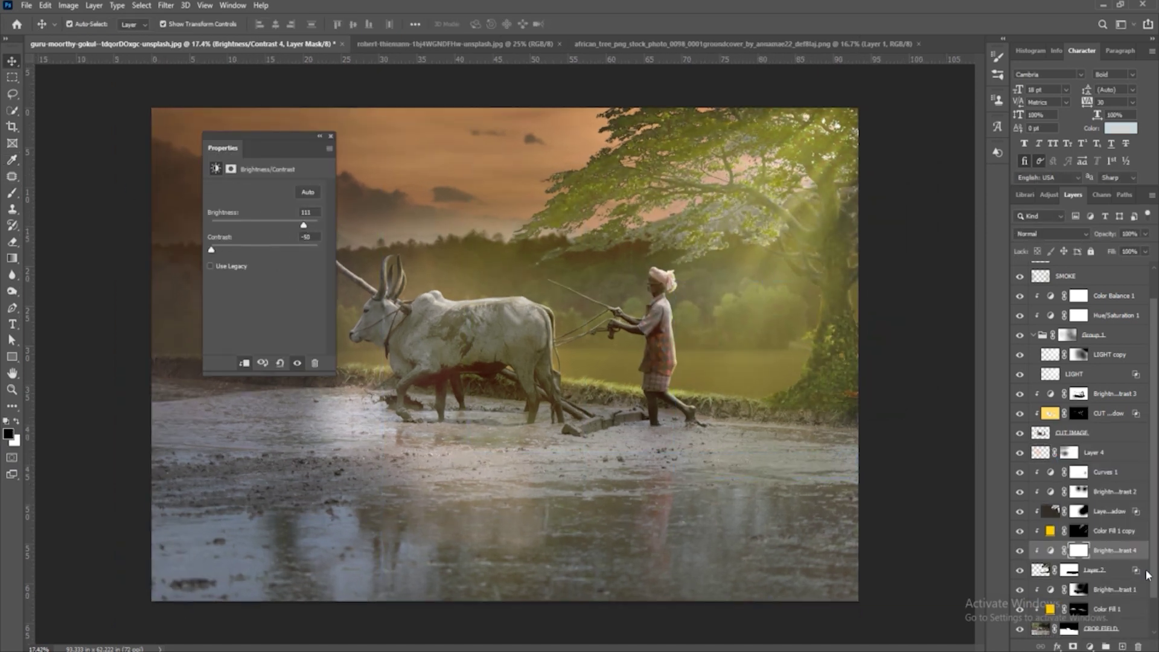
# Invert the Brightness/Contrast mask, stamp visible layers, and launch the Camera Raw filter.
pyautogui.hotkey('ctrl', 'i')
pyautogui.press('b')
pyautogui.press('x')
pyautogui.scroll(5, 742, 395)
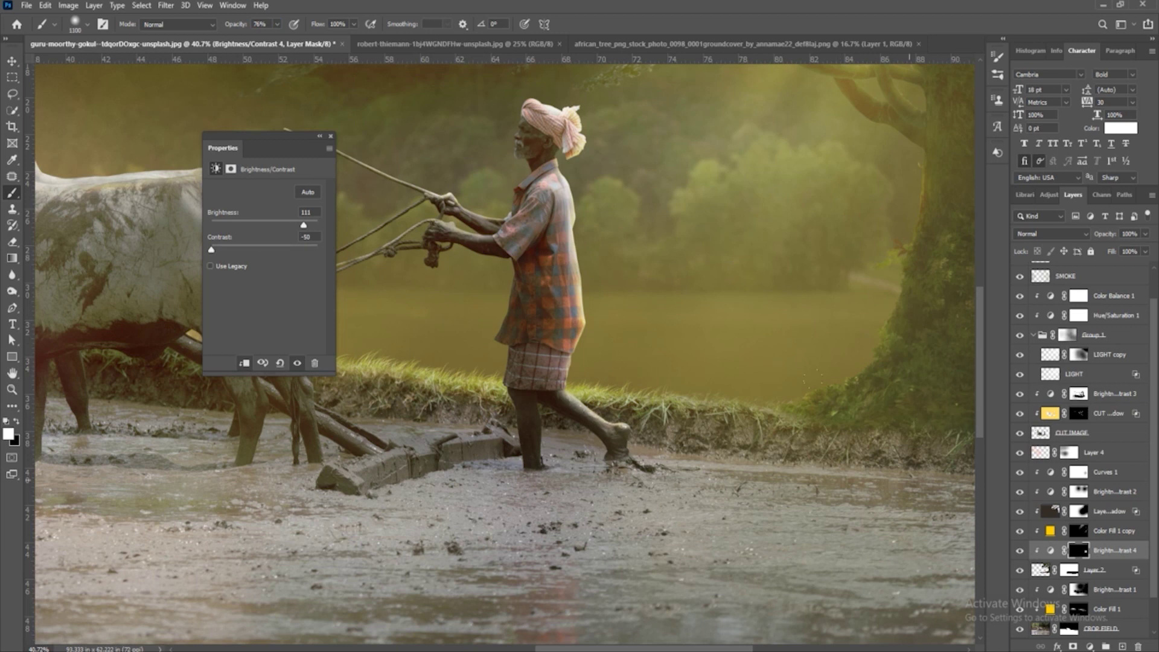
pyautogui.scroll(-6, 681, 386)
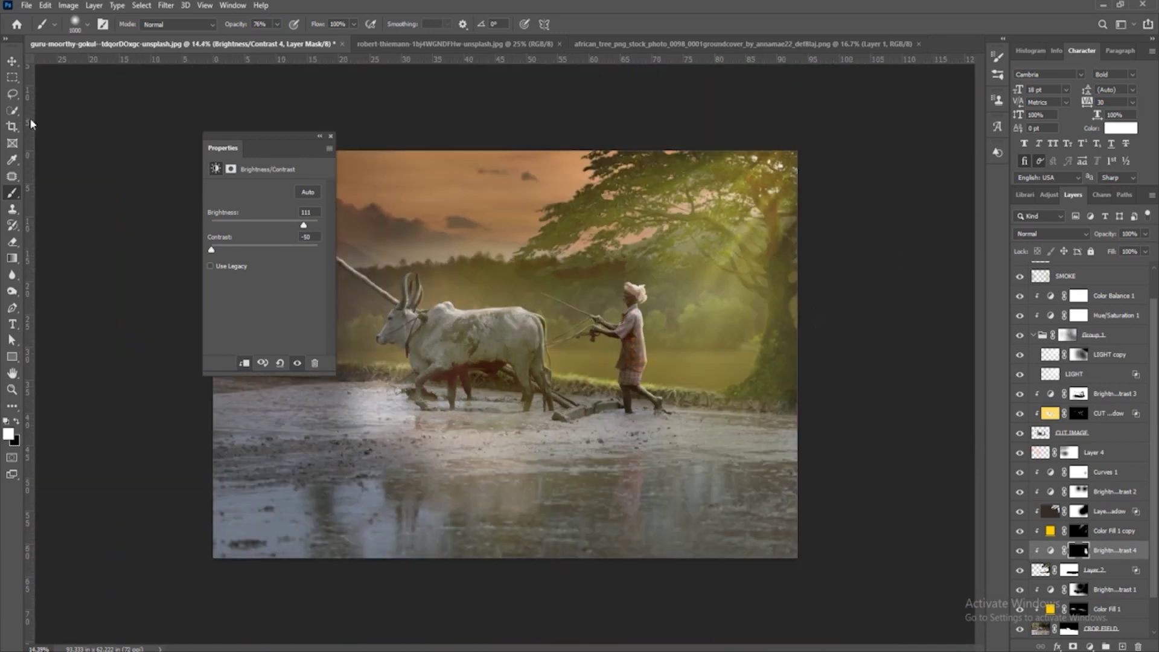
pyautogui.hotkey('ctrl', 'shift', 'alt', 'e')
pyautogui.hotkey('ctrl', 'shift', 'a')
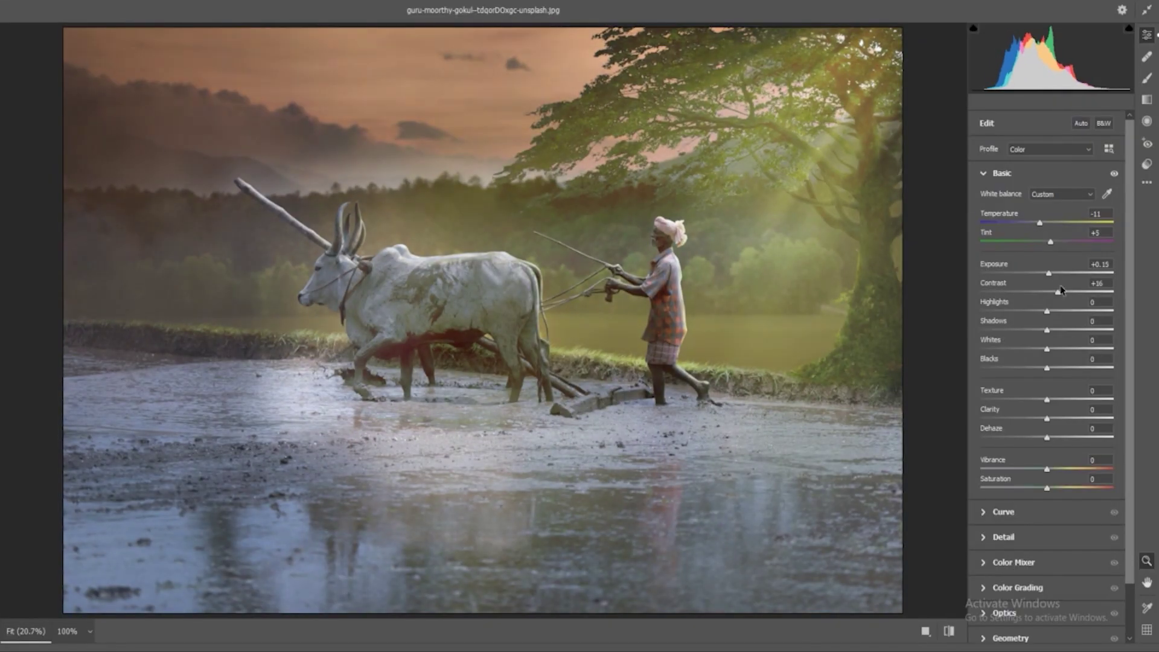
# Set Temp -11, Tint +5, Contrast +37, Whites +46, Clarity +41 and shift the red, green and shadow calibration hues.
pyautogui.moveTo(1046, 311); pyautogui.dragTo(1068, 311)
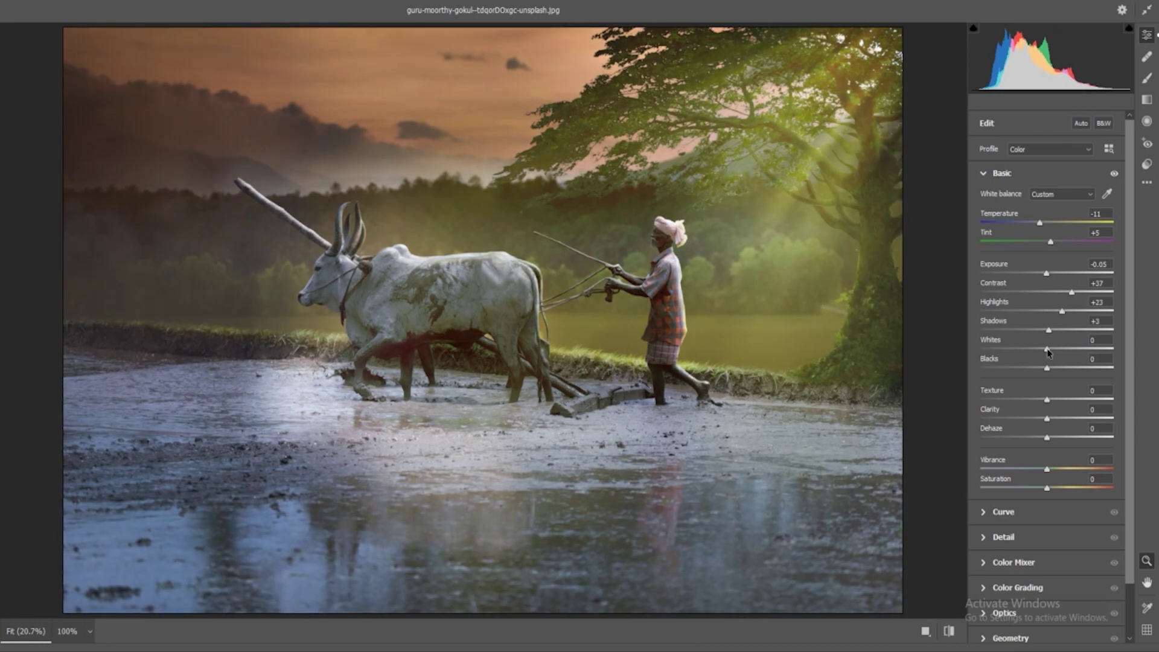
pyautogui.moveTo(1047, 349); pyautogui.dragTo(1077, 349)
pyautogui.moveTo(1047, 418); pyautogui.dragTo(1102, 416)
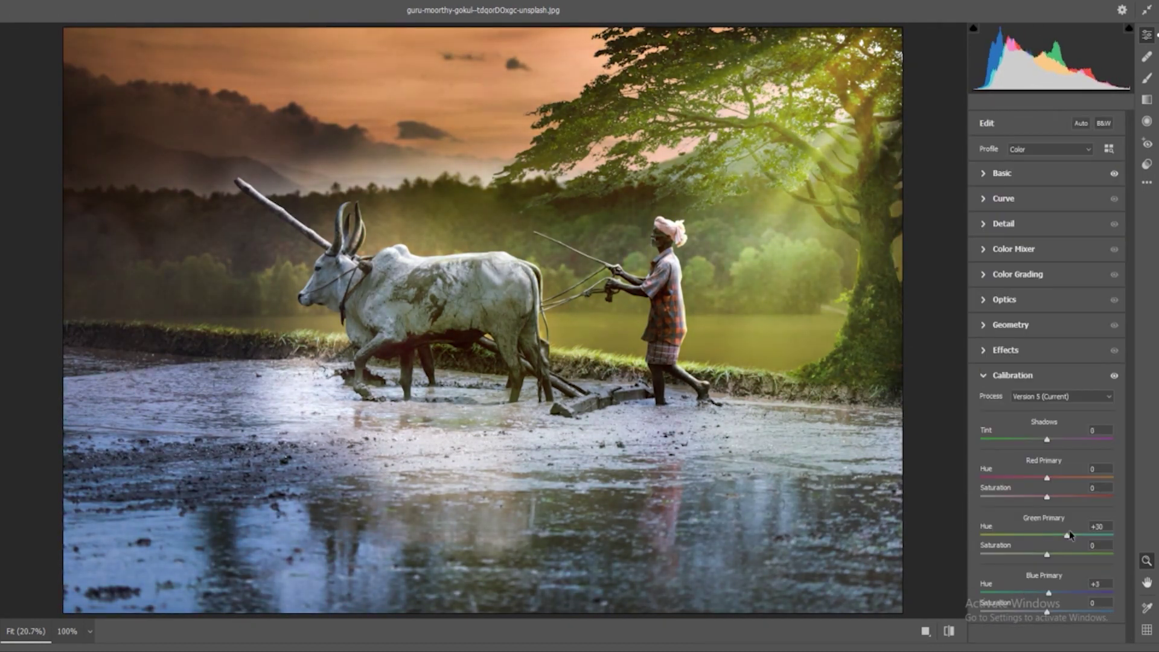
pyautogui.moveTo(1067, 535); pyautogui.dragTo(1040, 534)
pyautogui.moveTo(1047, 438); pyautogui.dragTo(1032, 438)
pyautogui.moveTo(1047, 478); pyautogui.dragTo(1030, 478)
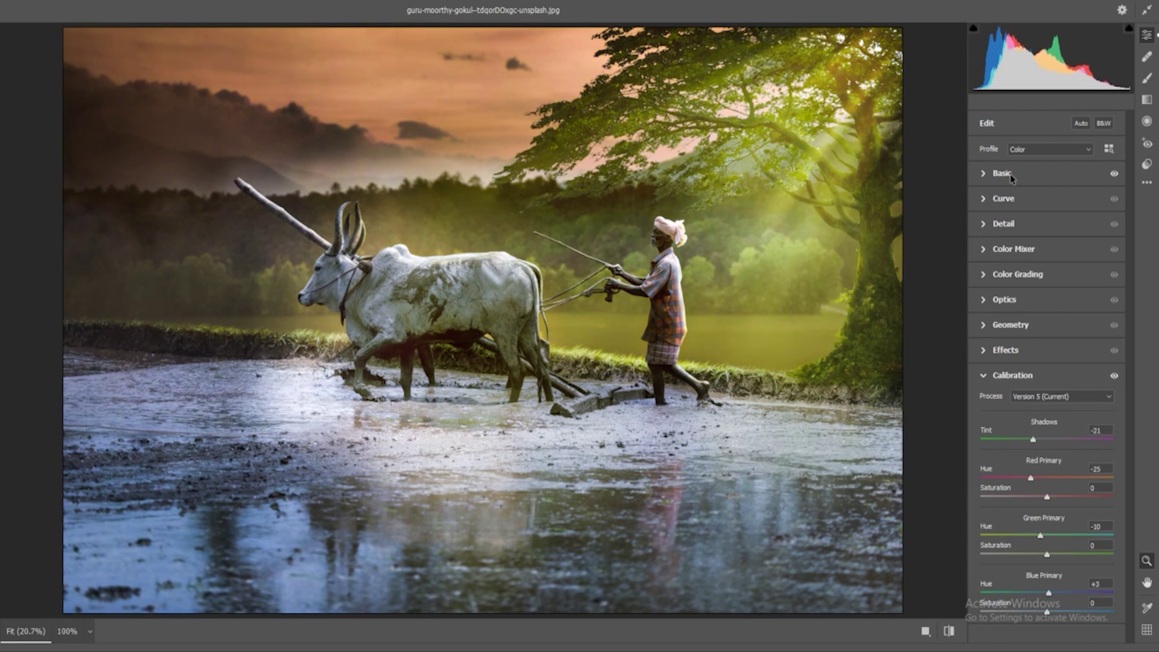
pyautogui.click(1010, 176)
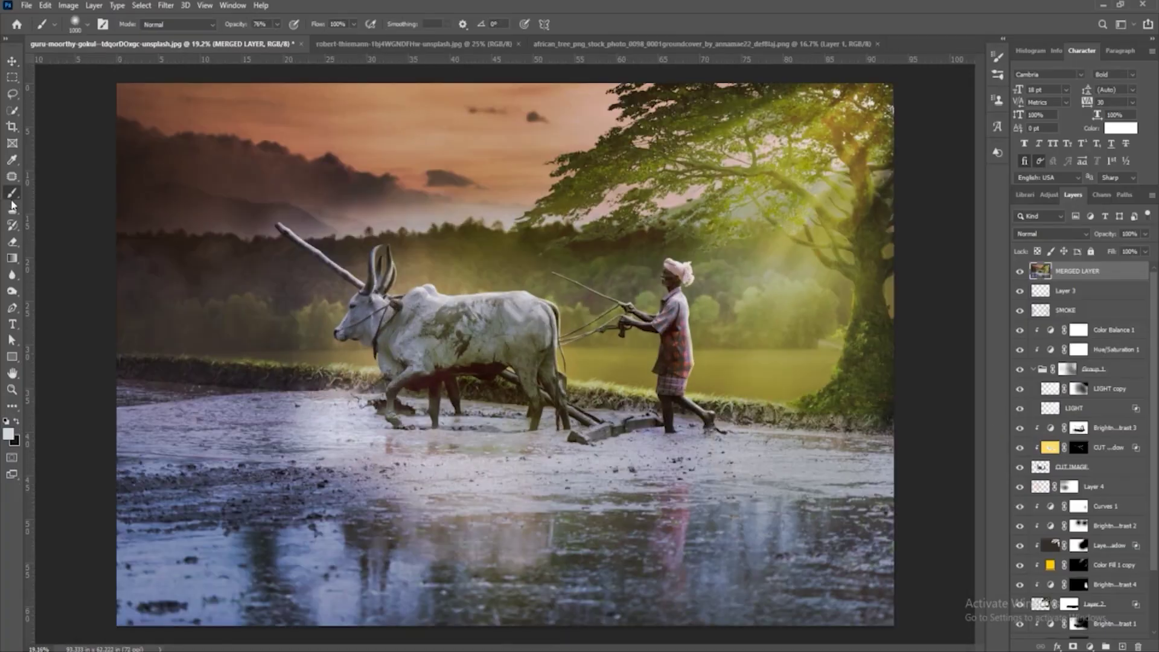
# Paint cloud texture by the ox's legs and set the gradient map to Overlay at 59%, shifted down.
pyautogui.doubleClick(206, 314)
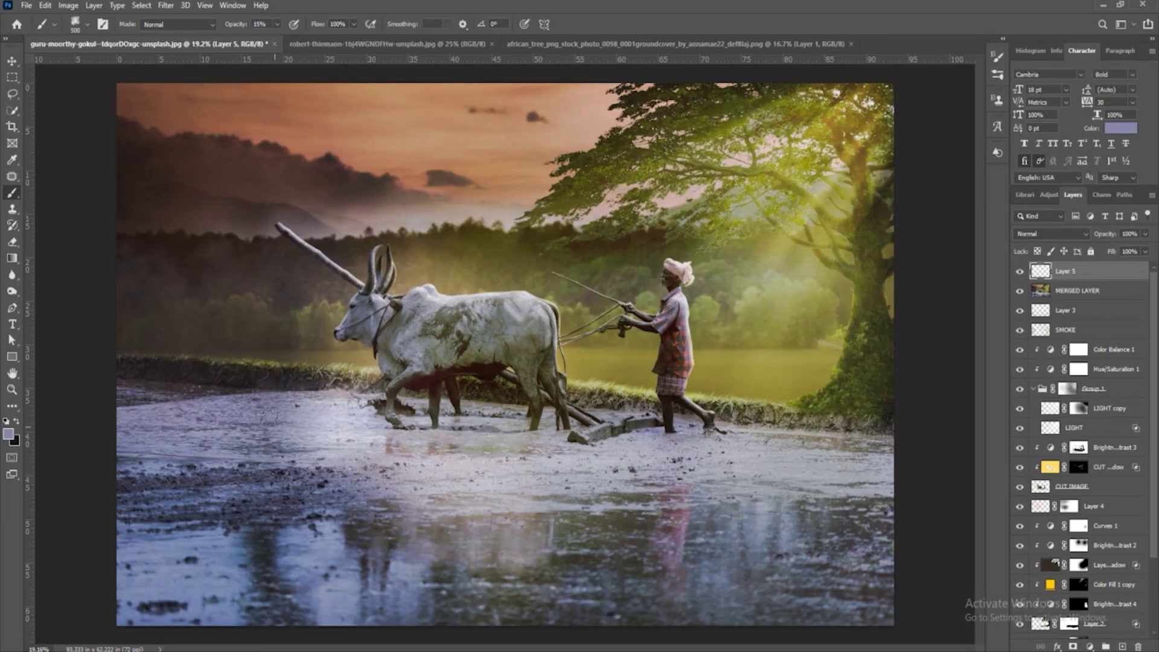
pyautogui.moveTo(290, 416); pyautogui.dragTo(350, 415)
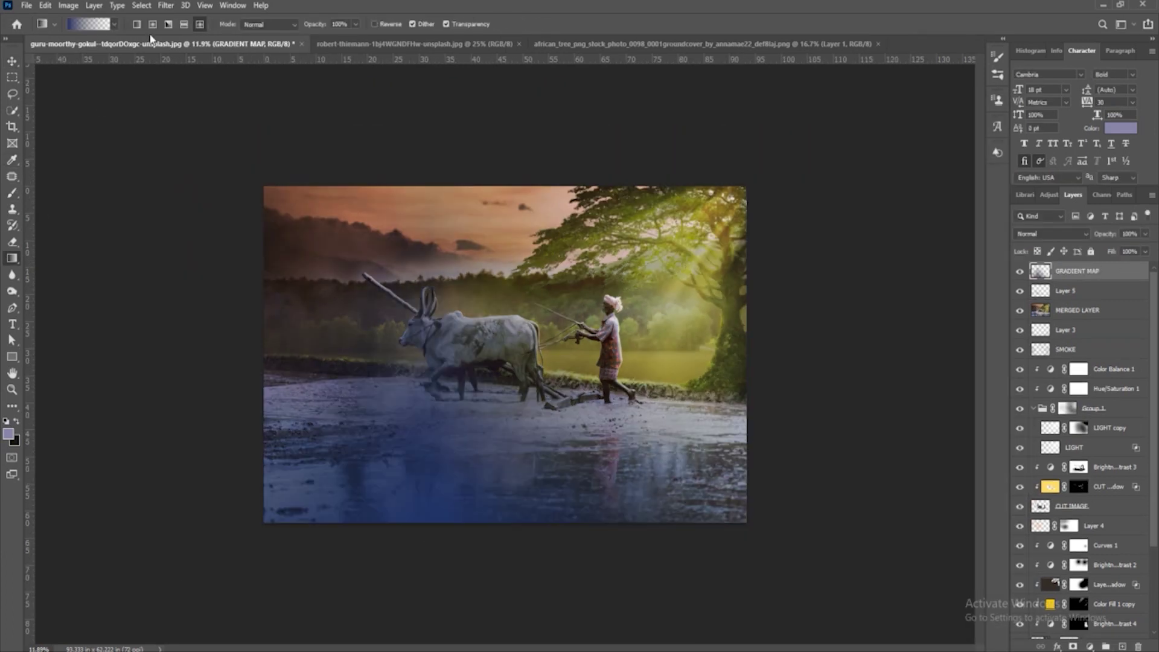
pyautogui.click(1051, 234)
pyautogui.click(1038, 367)
pyautogui.hotkey('ctrl', 't')
pyautogui.moveTo(459, 278); pyautogui.dragTo(458, 350)
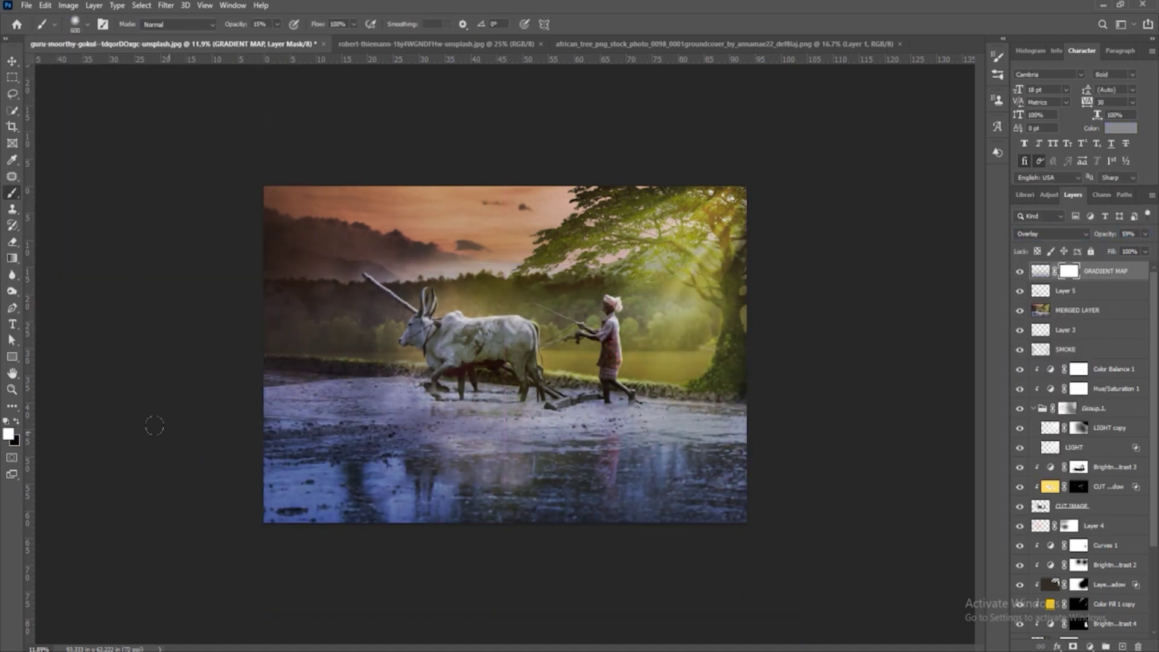
# Raise brush opacity with black as the painting colour, then start the Camera Raw filter.
pyautogui.click(658, 453)
pyautogui.press('6')
pyautogui.press('6')
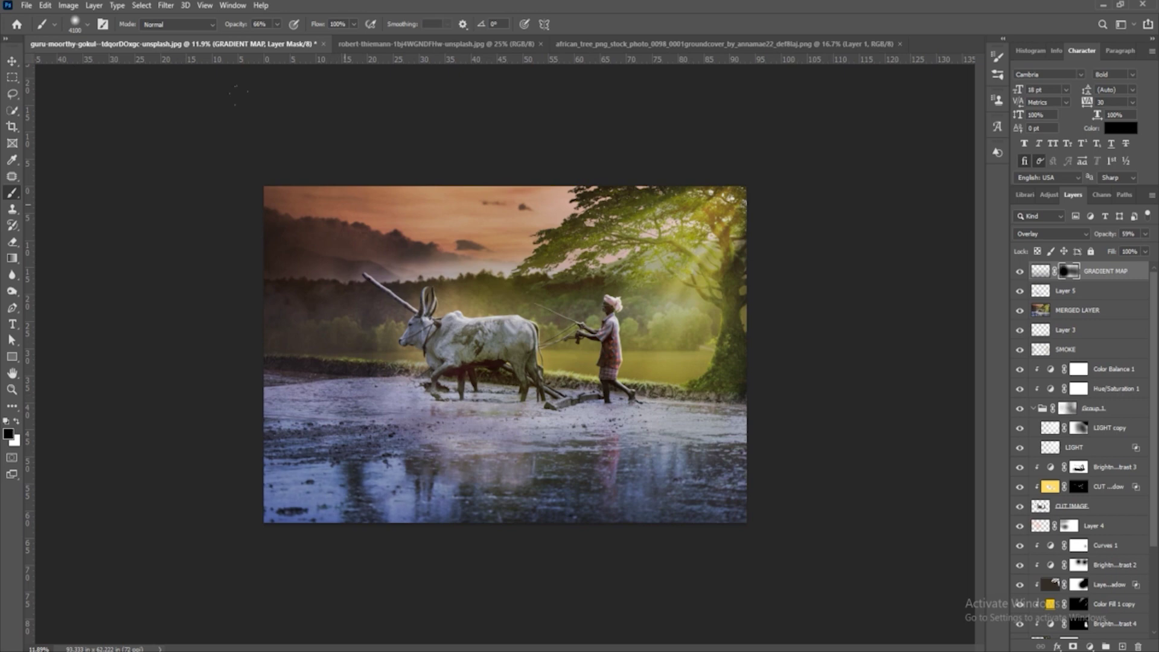
pyautogui.click(165, 5)
pyautogui.click(179, 101)
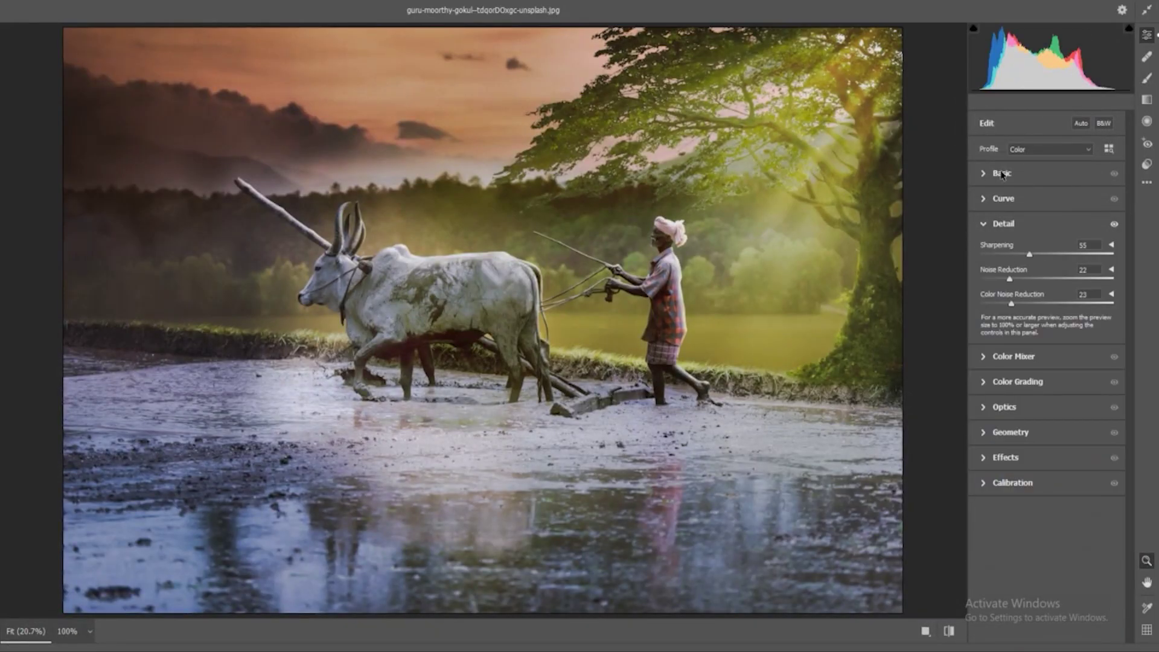
# Raise Texture to +16 and Clarity to +29, apply, and select the GRADIENT MAP layer.
pyautogui.click(1002, 173)
pyautogui.moveTo(1046, 417); pyautogui.dragTo(1068, 415)
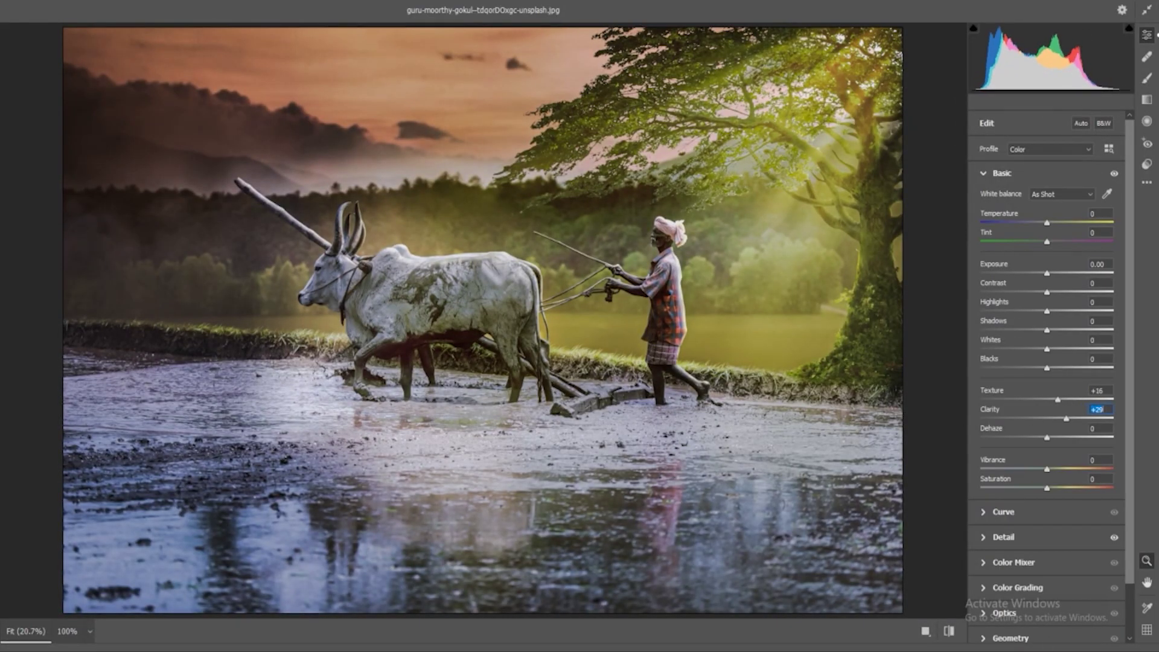
pyautogui.press('Return')
pyautogui.click(1020, 273)
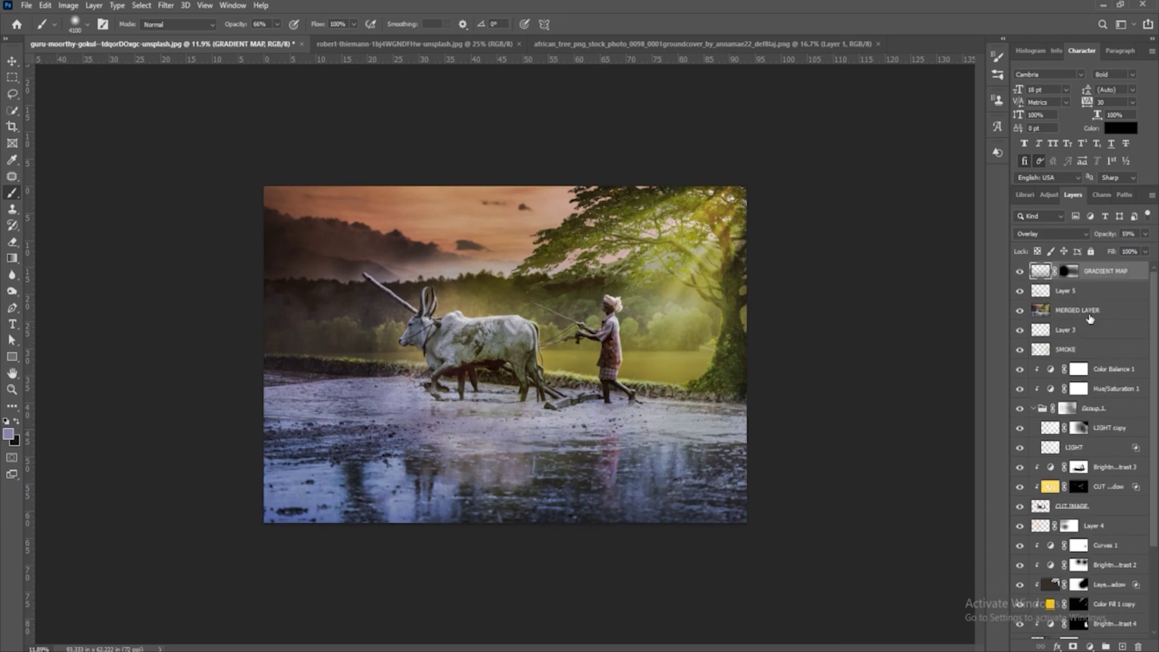